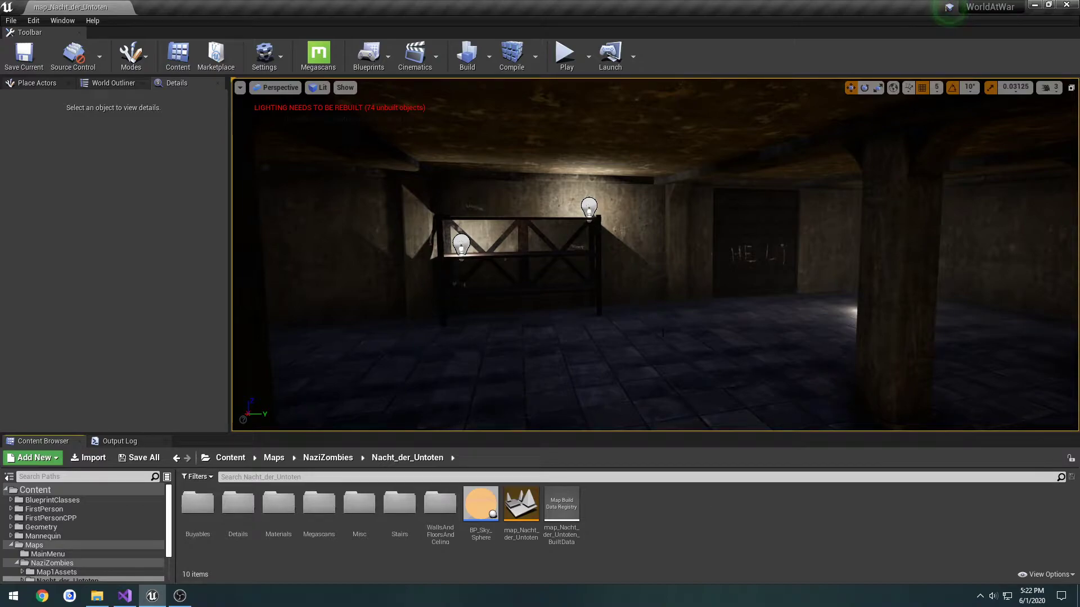
Examine the ground-floor room of the Nacht_der_Untoten level, including the door with chalk writing, the pillars and the barred windows
{"action": "key", "text": "w"}
{"action": "right_click_drag", "start_coordinate": [655, 255], "coordinate": [685, 277]}
{"action": "key", "text": "s"}
{"action": "key", "text": "s"}
{"action": "left_click", "coordinate": [692, 276]}
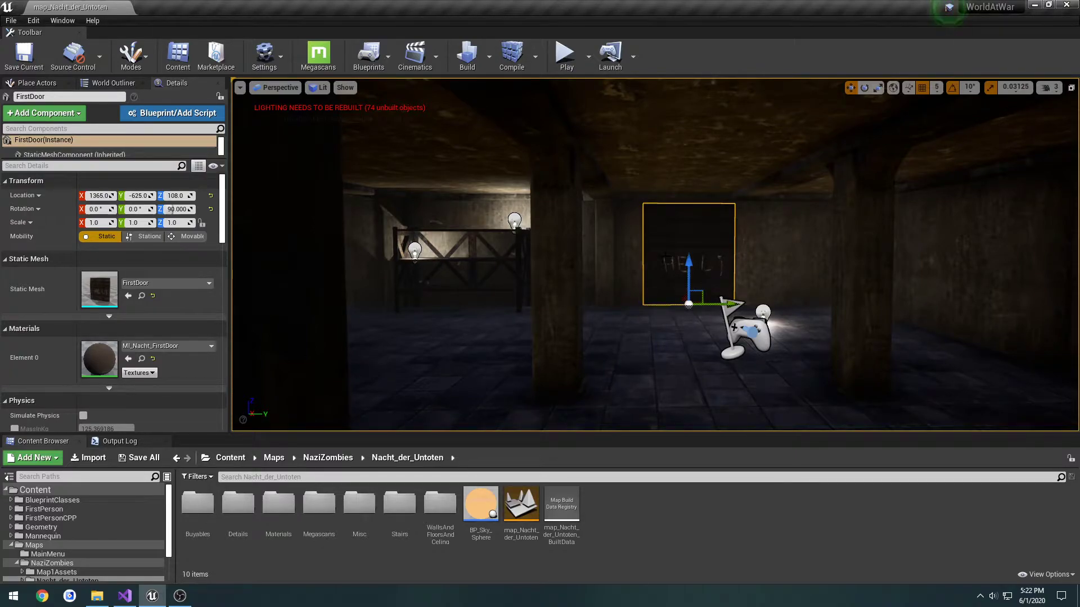
{"action": "left_click", "coordinate": [562, 338]}
{"action": "right_click_drag", "start_coordinate": [563, 338], "coordinate": [374, 351]}
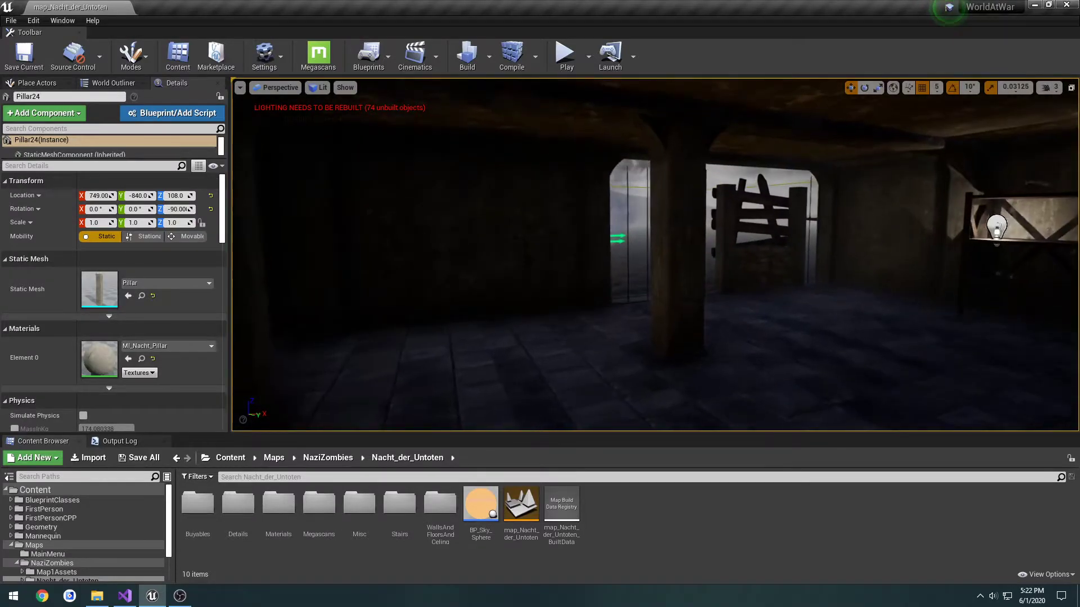
{"action": "left_click", "coordinate": [675, 402]}
{"action": "right_click_drag", "start_coordinate": [675, 402], "coordinate": [700, 414]}
{"action": "key", "text": "w"}
{"action": "right_click_drag", "start_coordinate": [700, 338], "coordinate": [605, 332]}
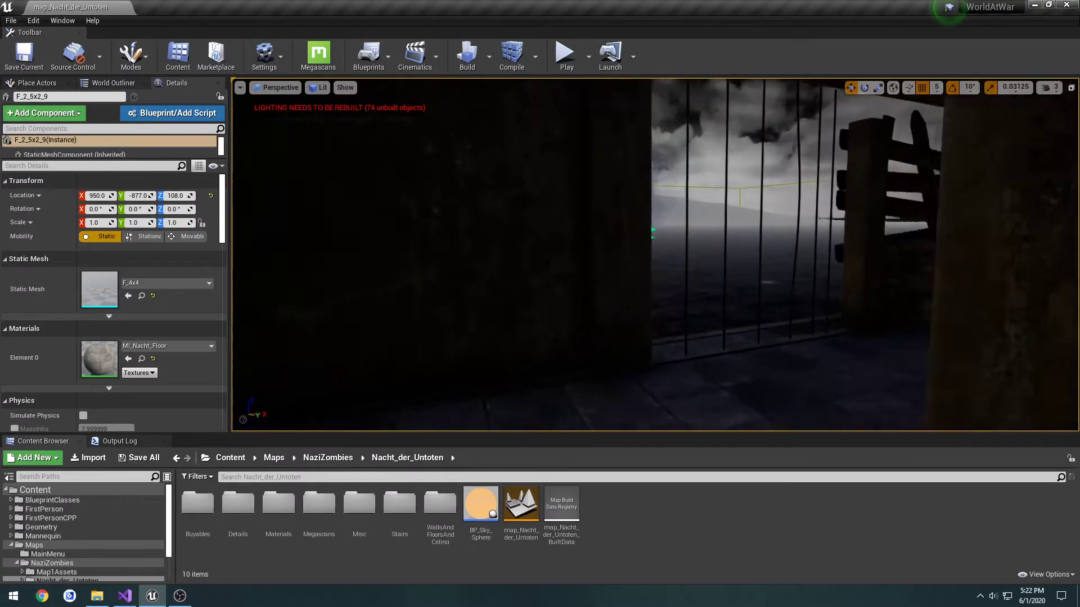
{"action": "left_click", "coordinate": [748, 276]}
{"action": "right_click_drag", "start_coordinate": [748, 276], "coordinate": [967, 284]}
{"action": "key", "text": "w"}
{"action": "key", "text": "d"}
{"action": "right_click_drag", "start_coordinate": [743, 298], "coordinate": [639, 299]}
{"action": "key", "text": "s"}
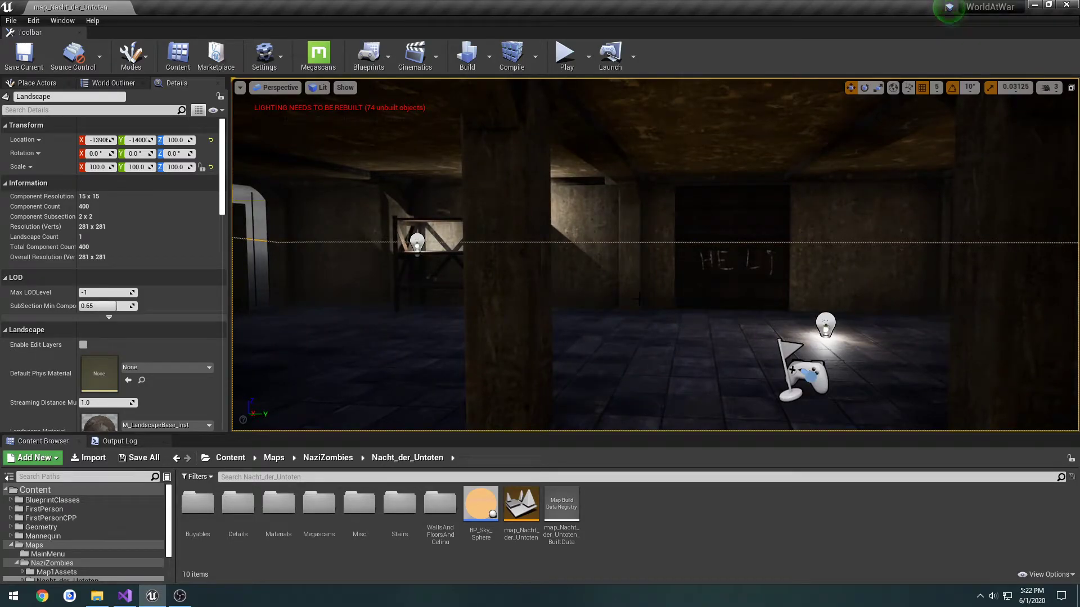
Examine the floor, the landscape outside the barred window and the rubble around the staircase
{"action": "right_click_drag", "start_coordinate": [625, 302], "coordinate": [539, 326]}
{"action": "left_click", "coordinate": [624, 303]}
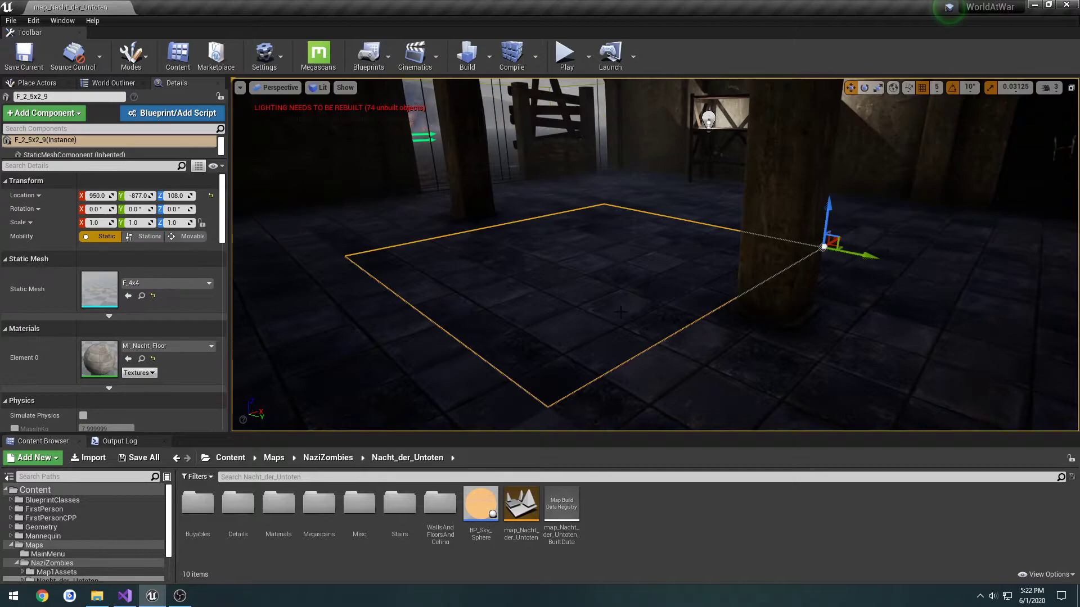
{"action": "mouse_move", "coordinate": [624, 304]}
{"action": "right_mouse_down"}
{"action": "mouse_move", "coordinate": [461, 304]}
{"action": "mouse_move", "coordinate": [578, 315]}
{"action": "mouse_move", "coordinate": [567, 269]}
{"action": "mouse_move", "coordinate": [506, 271]}
{"action": "mouse_move", "coordinate": [515, 287]}
{"action": "right_mouse_up"}
{"action": "key", "text": "w"}
{"action": "key", "text": "w"}
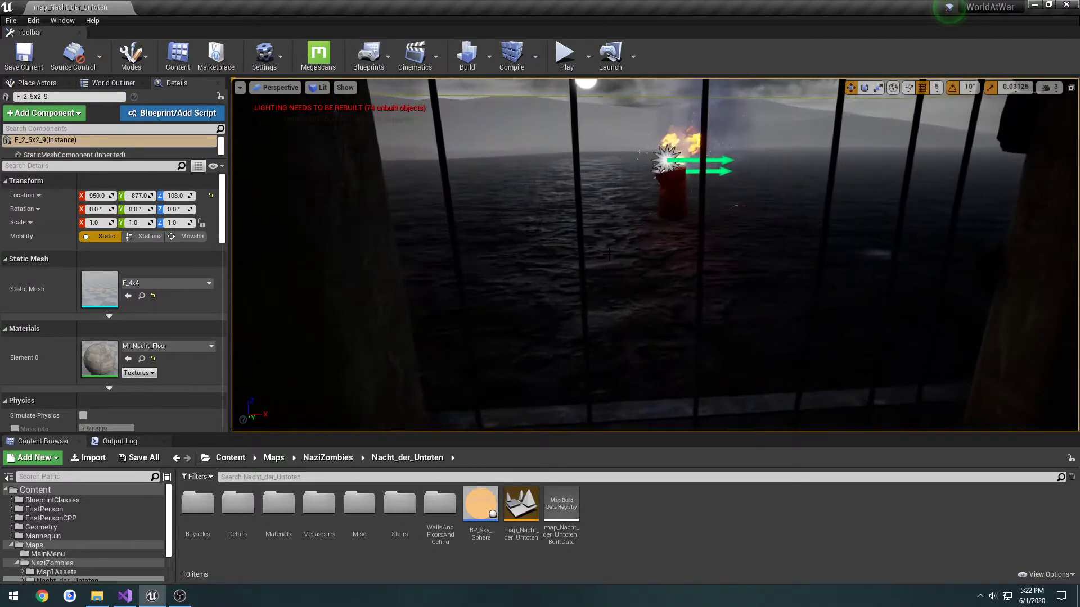
{"action": "left_click", "coordinate": [611, 253]}
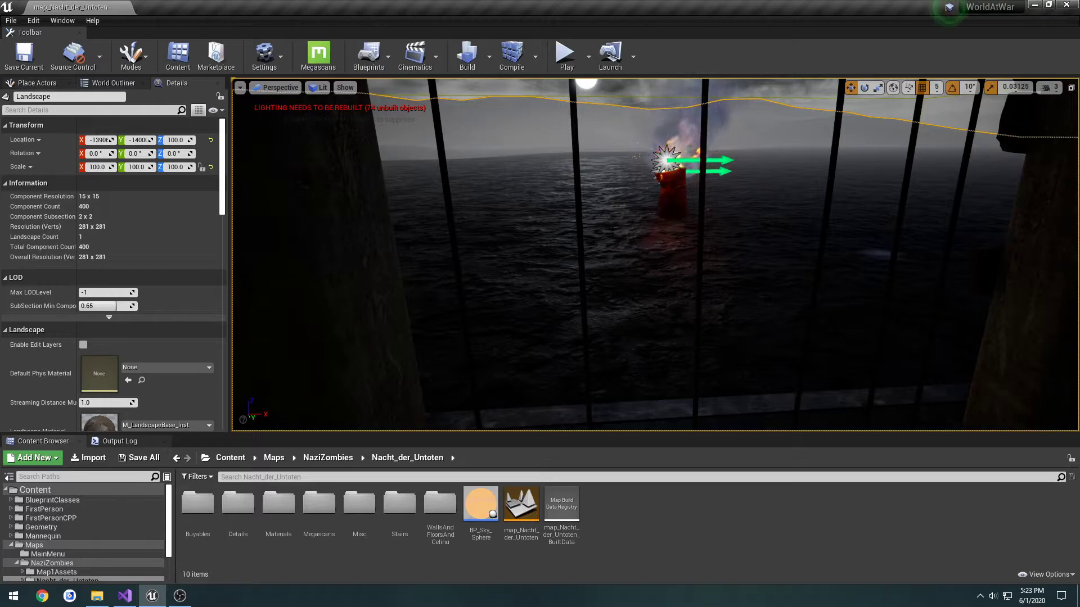
{"action": "right_click_drag", "start_coordinate": [611, 233], "coordinate": [562, 246]}
{"action": "left_click", "coordinate": [540, 256]}
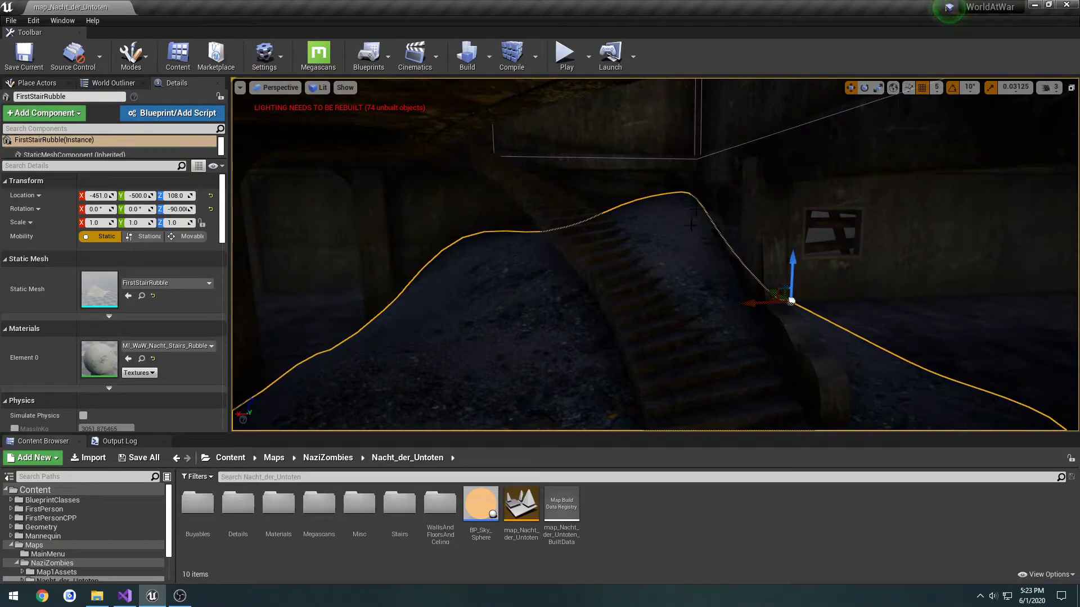
{"action": "right_click_drag", "start_coordinate": [662, 241], "coordinate": [635, 274]}
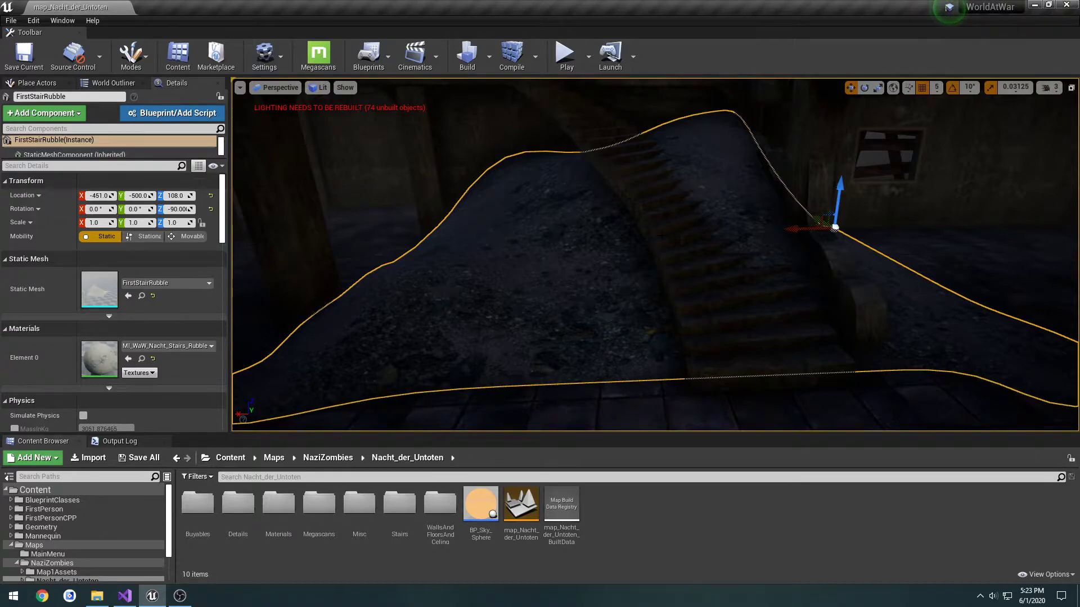
Open the Map1 level from Map1Assets, frame its door and browse to the FirstDoor asset folder
{"action": "left_click", "coordinate": [79, 570]}
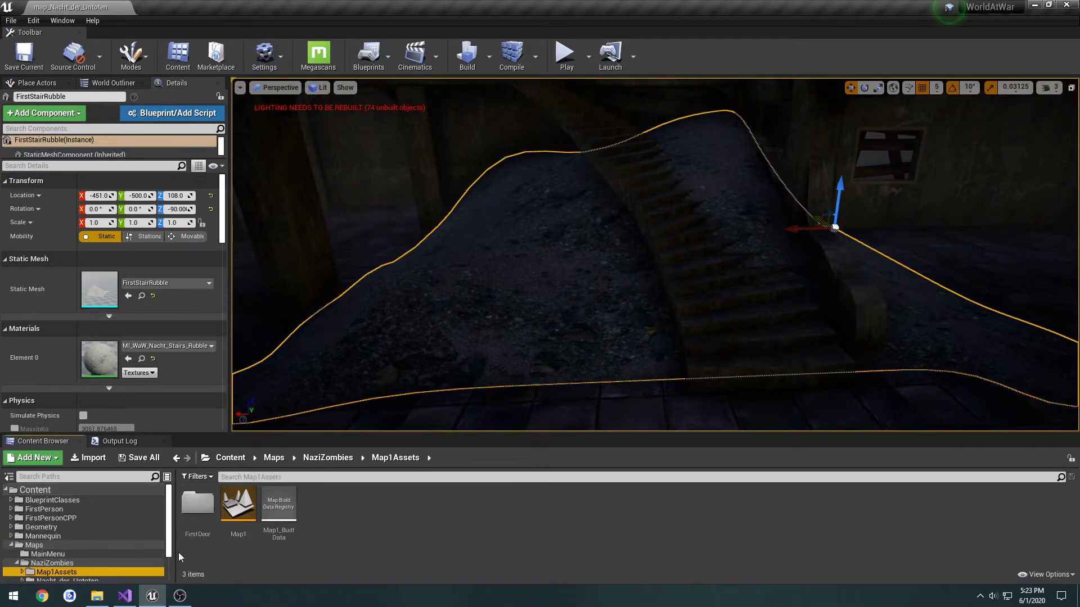
{"action": "double_click", "coordinate": [239, 509]}
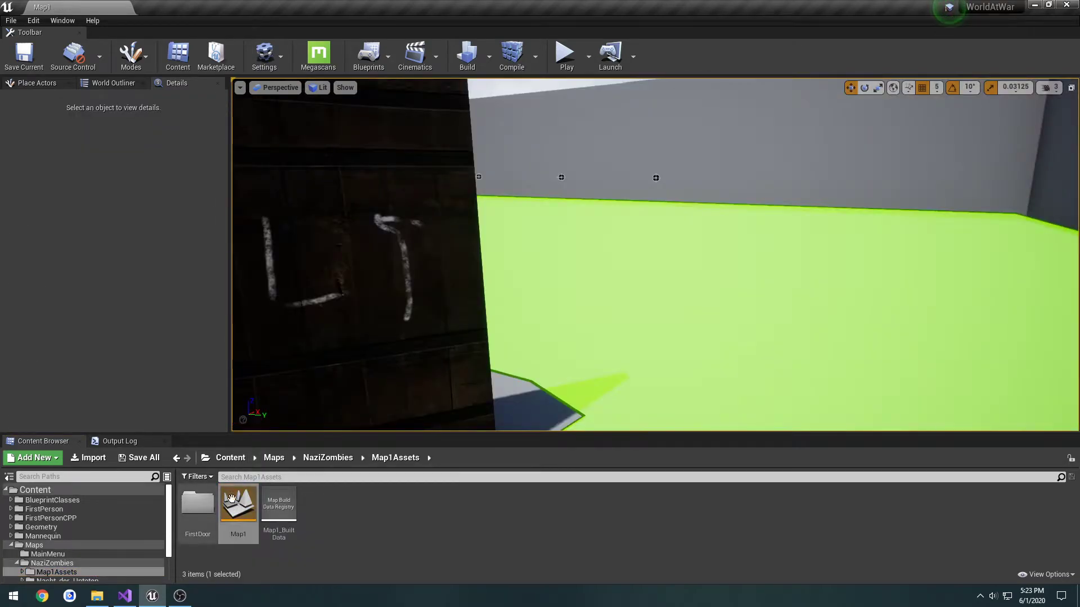
{"action": "key", "text": "s"}
{"action": "right_click_drag", "start_coordinate": [503, 287], "coordinate": [461, 288]}
{"action": "double_click", "coordinate": [197, 503]}
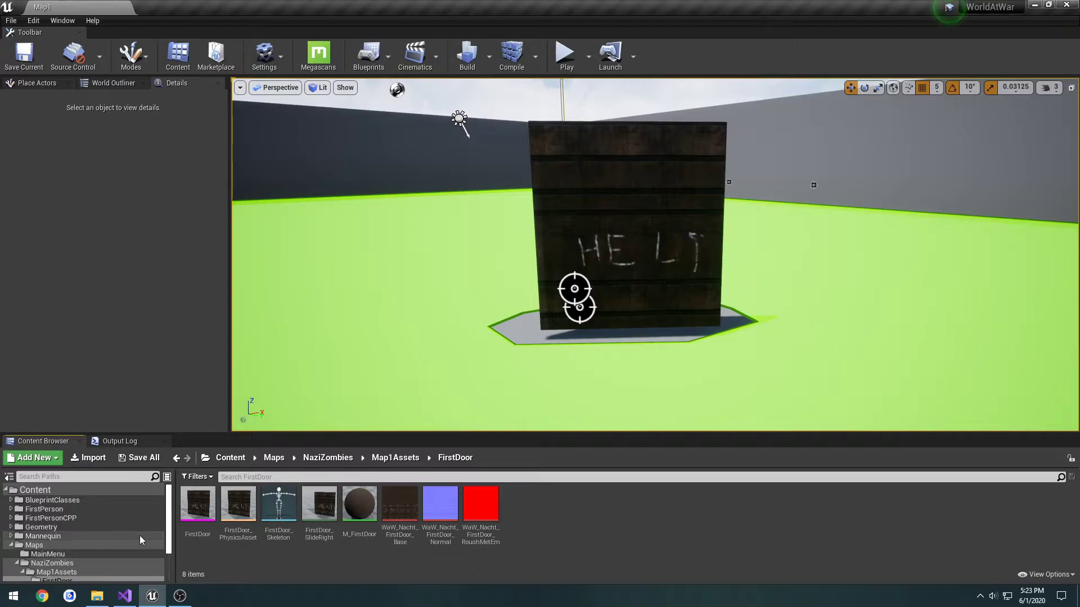
Open BP_Barricade from the BlueprintClasses Useables folder in the full Blueprint editor
{"action": "left_click", "coordinate": [78, 500]}
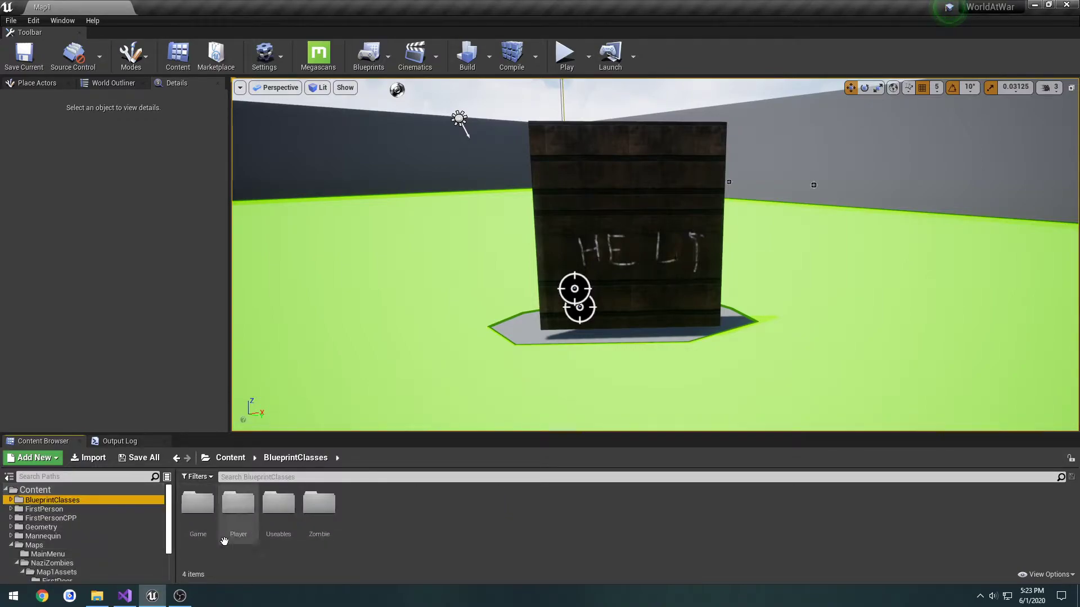
{"action": "double_click", "coordinate": [277, 505]}
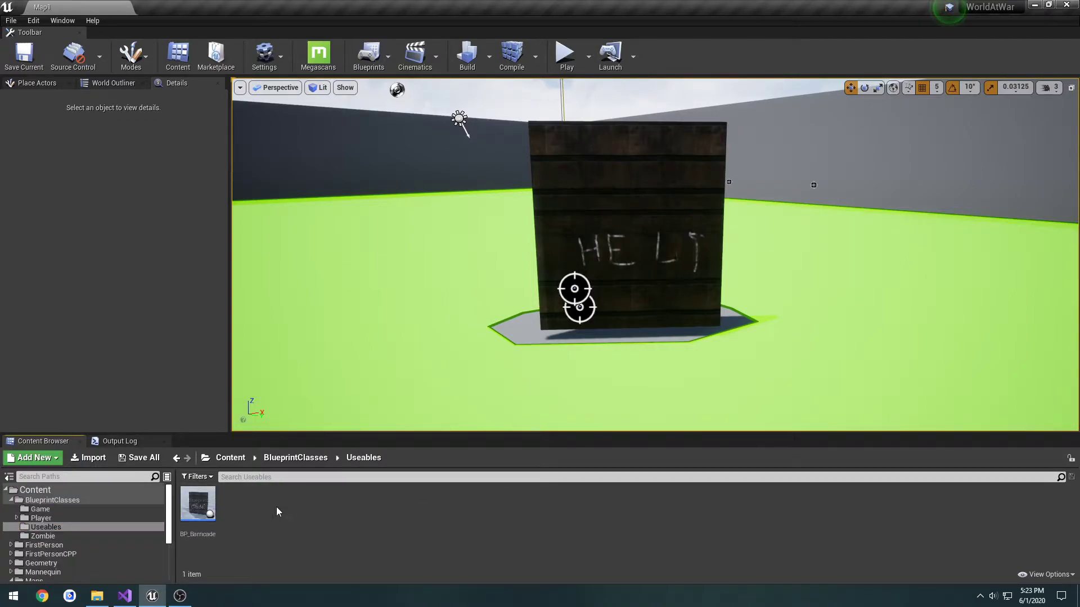
{"action": "double_click", "coordinate": [203, 505]}
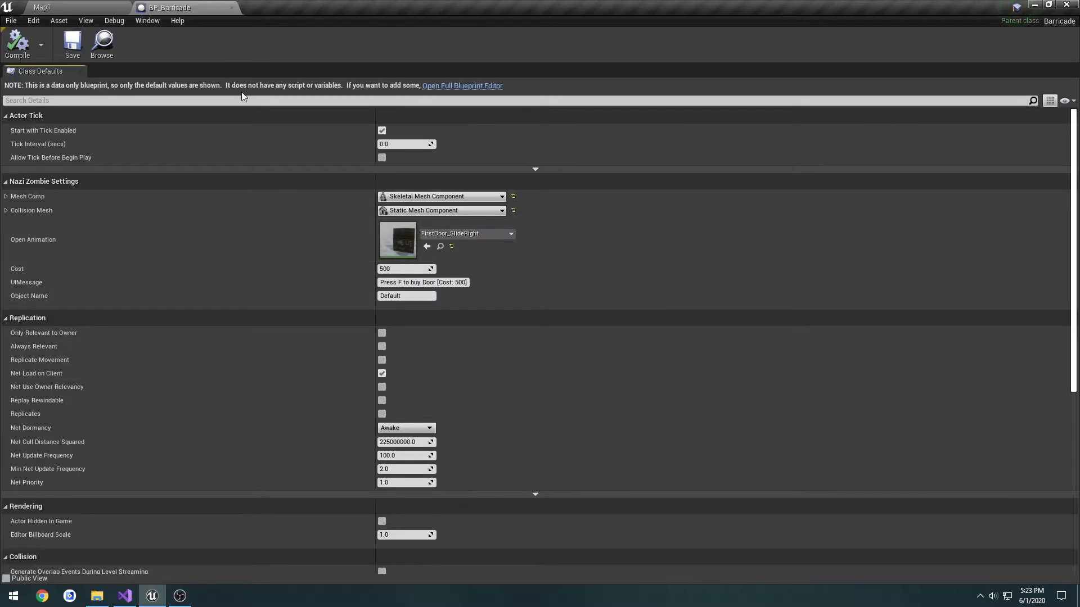
{"action": "left_click", "coordinate": [438, 87]}
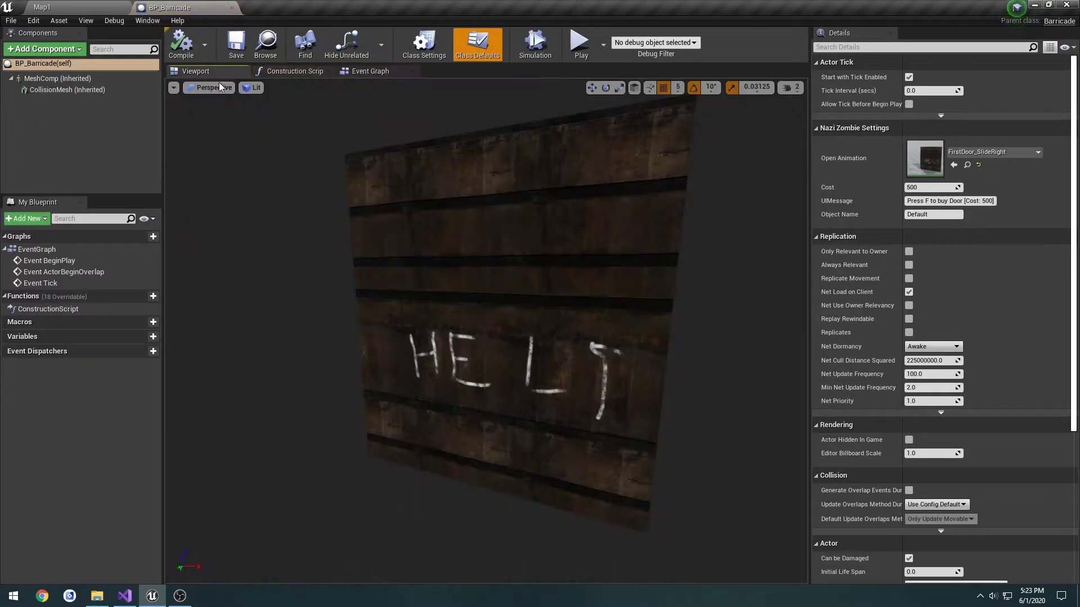
Make the barricade's CollisionMesh component visible and inspect how it lines up with the door mesh
{"action": "left_click", "coordinate": [72, 90]}
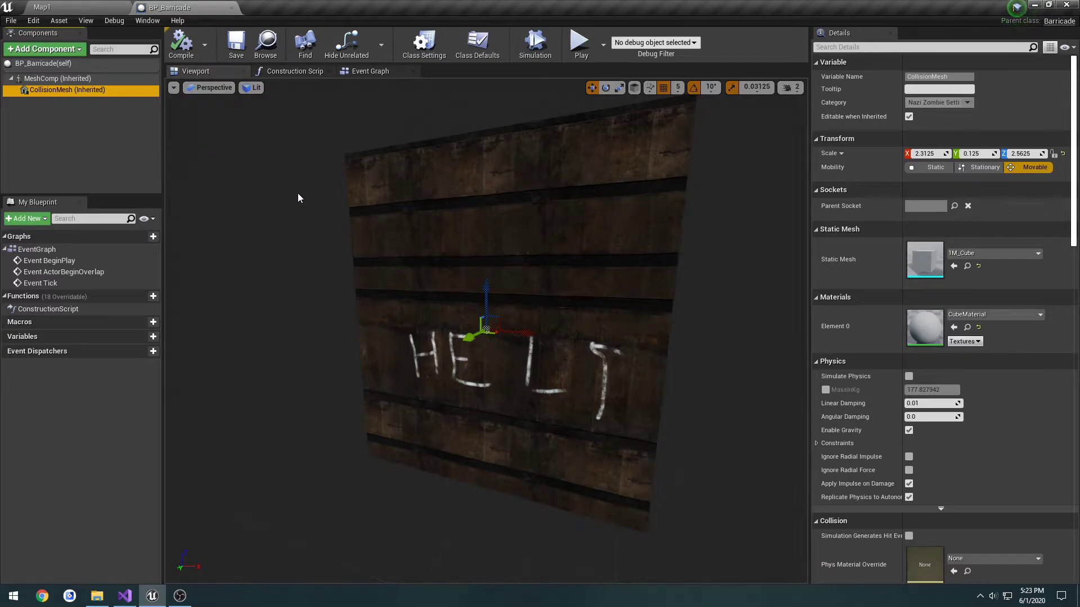
{"action": "mouse_move", "coordinate": [298, 193]}
{"action": "right_mouse_down"}
{"action": "mouse_move", "coordinate": [365, 196]}
{"action": "mouse_move", "coordinate": [315, 198]}
{"action": "right_mouse_up"}
{"action": "scroll", "coordinate": [873, 227], "scroll_direction": "down", "scroll_amount": 5}
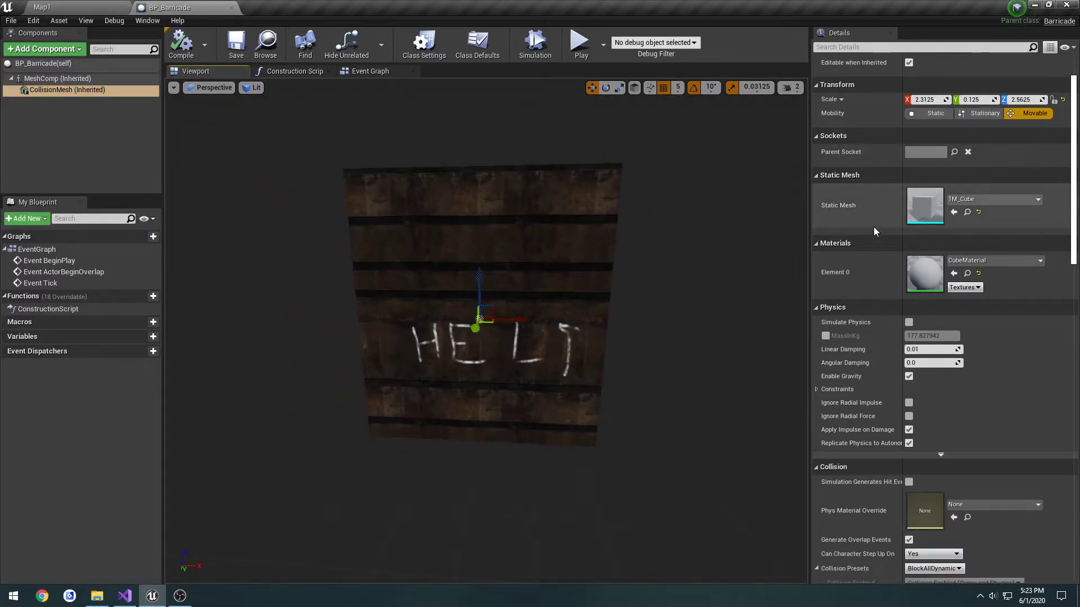
{"action": "scroll", "coordinate": [911, 340], "scroll_direction": "down", "scroll_amount": 14}
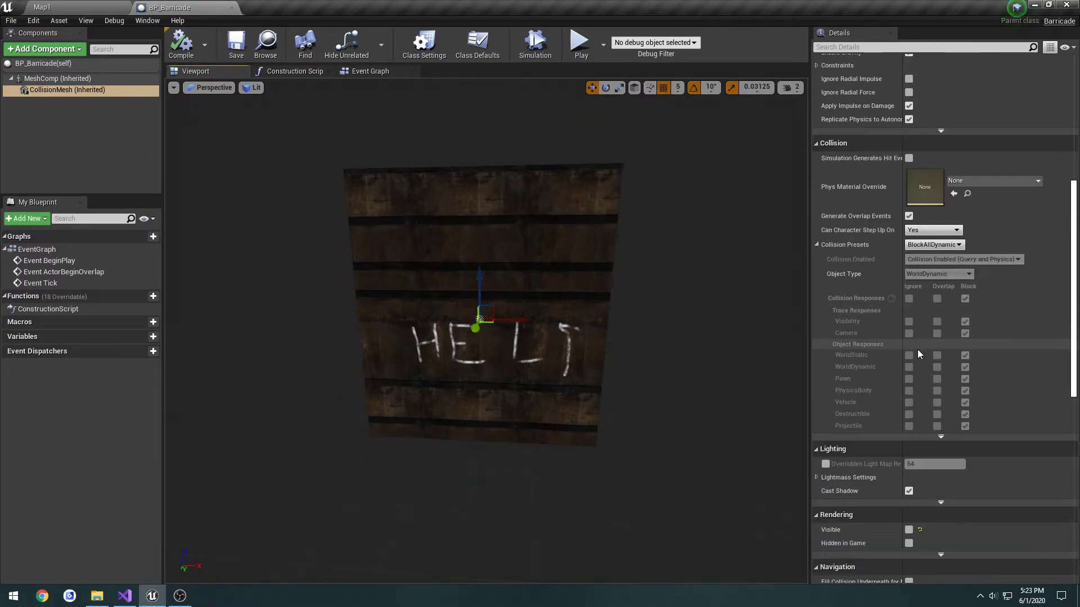
{"action": "left_click", "coordinate": [908, 354]}
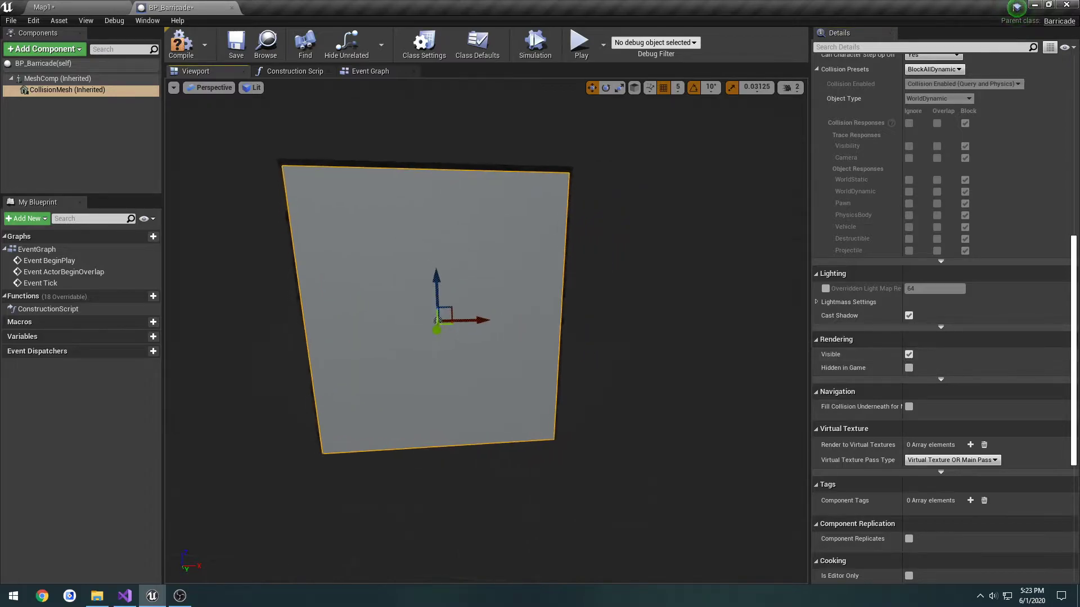
{"action": "key", "text": "s"}
{"action": "key", "text": "a"}
{"action": "right_click_drag", "start_coordinate": [486, 332], "coordinate": [548, 332]}
{"action": "key", "text": "w"}
{"action": "right_click_drag", "start_coordinate": [520, 234], "coordinate": [513, 234]}
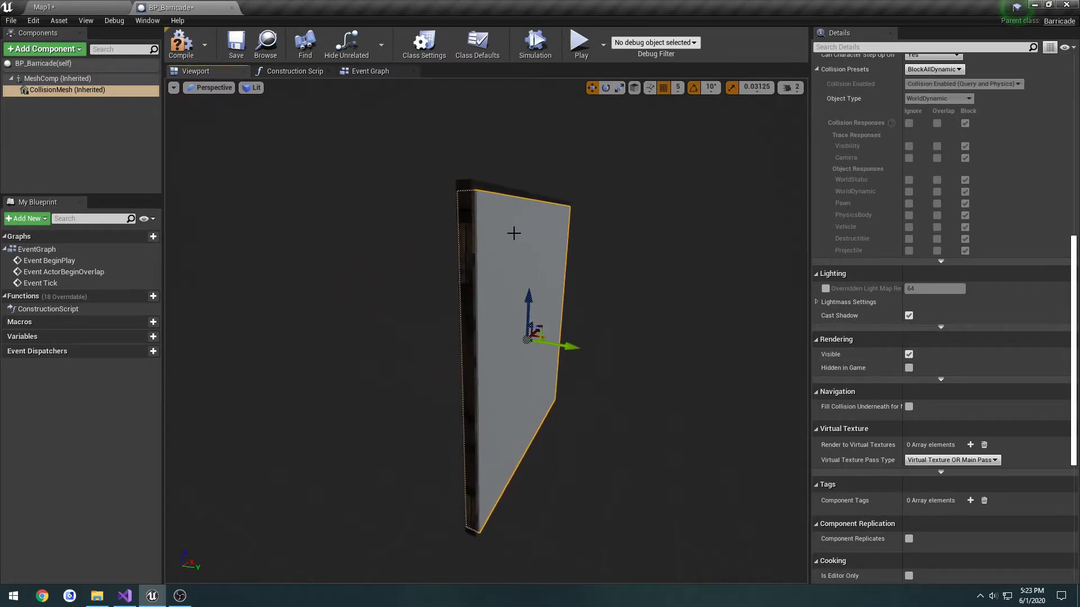
Return to the Map1 level and select the CollisionMesh component of the placed barricade
{"action": "left_click", "coordinate": [95, 7]}
{"action": "right_click_drag", "start_coordinate": [579, 252], "coordinate": [610, 282]}
{"action": "key", "text": "a"}
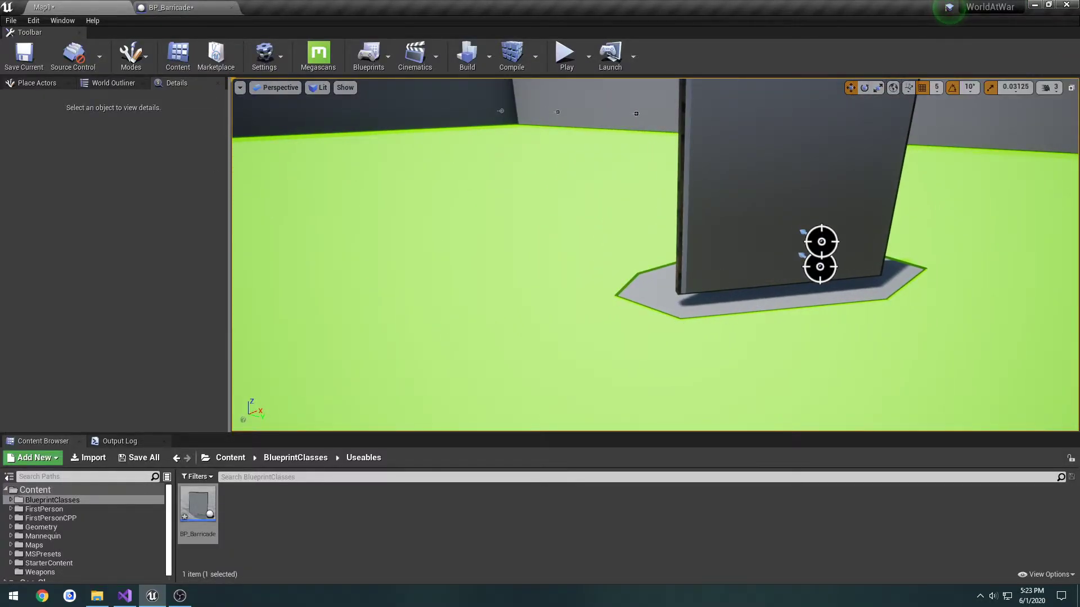
{"action": "left_click", "coordinate": [708, 236]}
{"action": "scroll", "coordinate": [96, 147], "scroll_direction": "down", "scroll_amount": 1}
{"action": "left_click", "coordinate": [90, 148]}
{"action": "right_click_drag", "start_coordinate": [484, 224], "coordinate": [506, 214]}
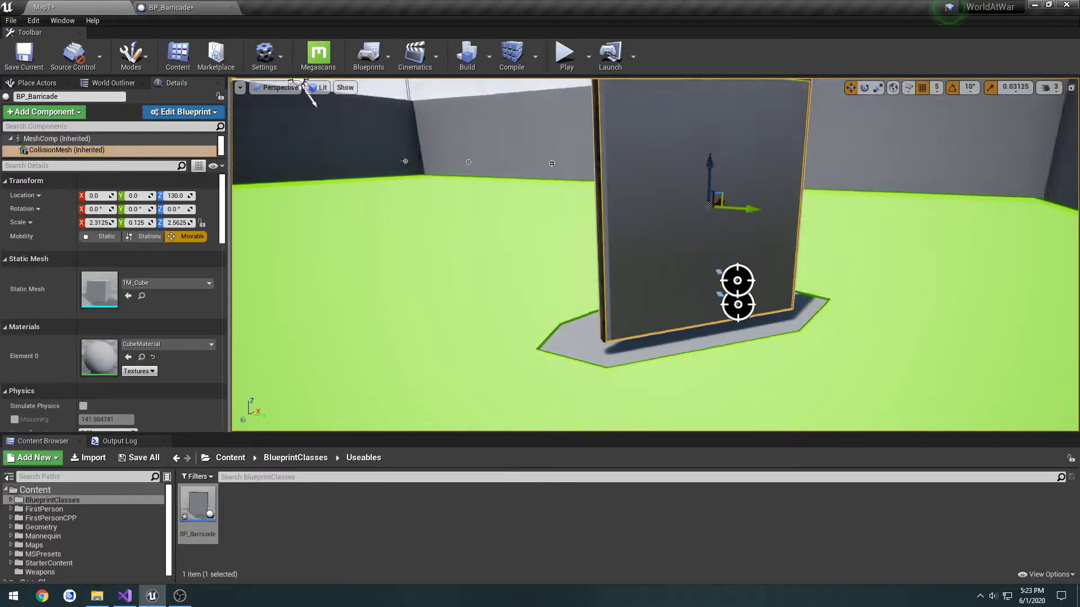
Try moving the barricade's collision mesh away from the door, raising it to a Z location of 390
{"action": "right_click_drag", "start_coordinate": [591, 216], "coordinate": [610, 203]}
{"action": "left_click_drag", "start_coordinate": [653, 209], "coordinate": [658, 105]}
{"action": "key", "text": "a"}
{"action": "right_click_drag", "start_coordinate": [682, 174], "coordinate": [668, 164]}
{"action": "key", "text": "s"}
{"action": "left_click_drag", "start_coordinate": [701, 192], "coordinate": [702, 90]}
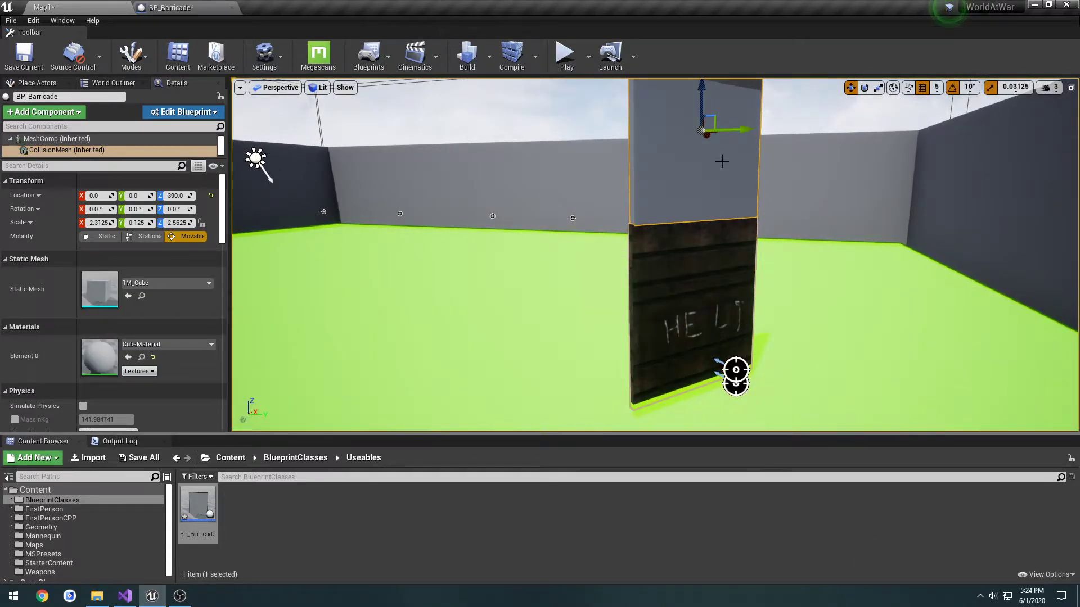
Undo all the moves of the barricade's collision mesh
{"action": "key", "text": "ctrl+z"}
{"action": "key", "text": "ctrl+z"}
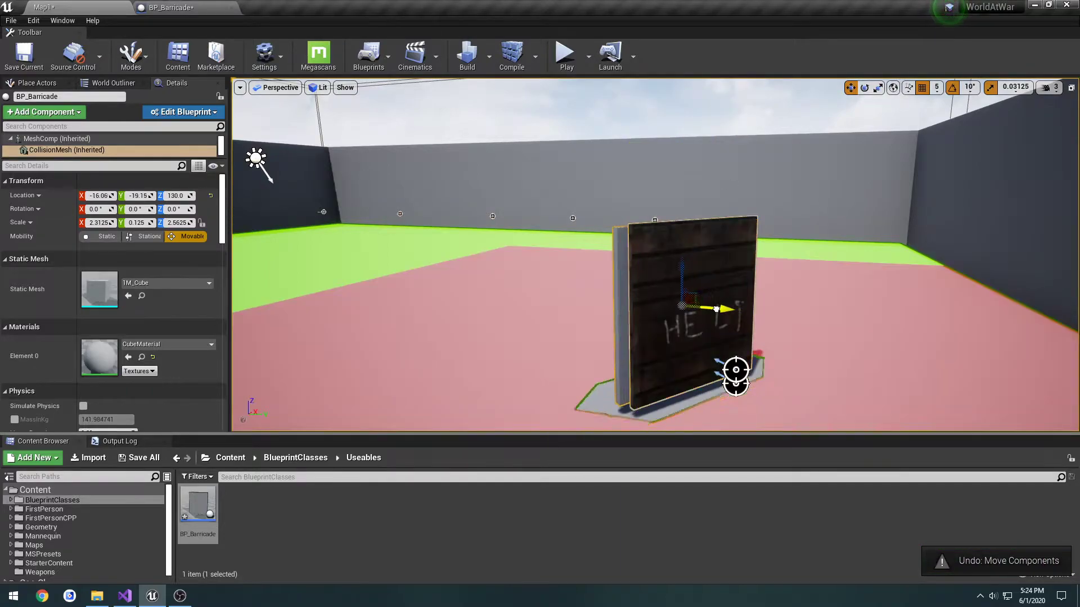
{"action": "key", "text": "ctrl+z"}
{"action": "key", "text": "ctrl+z"}
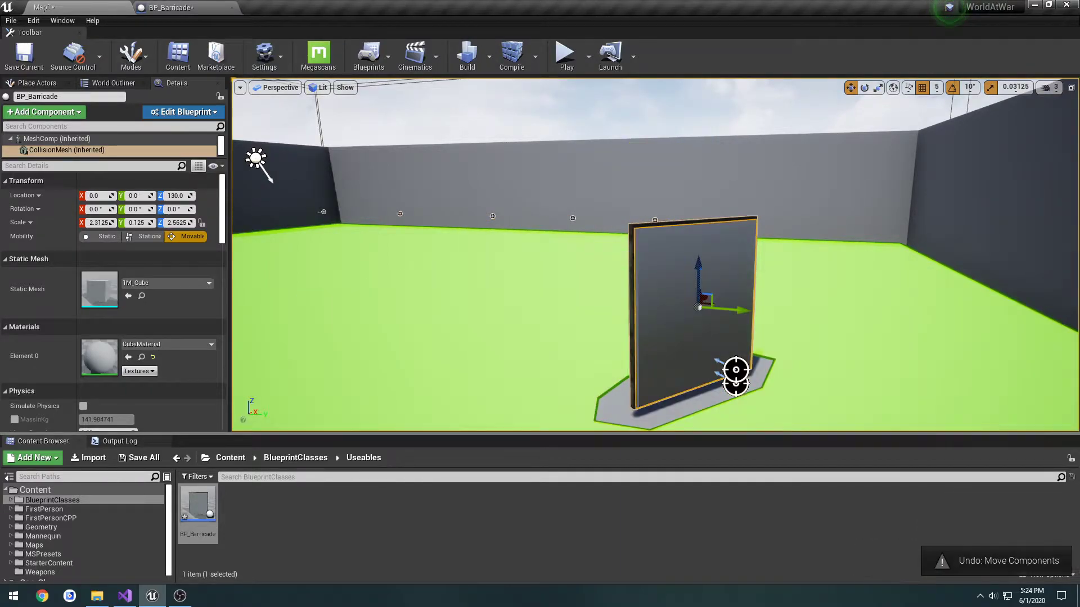
Inspect the barricade's MeshComp component and its CollisionMesh component in the level
{"action": "right_click_drag", "start_coordinate": [662, 260], "coordinate": [655, 252]}
{"action": "left_click", "coordinate": [656, 237]}
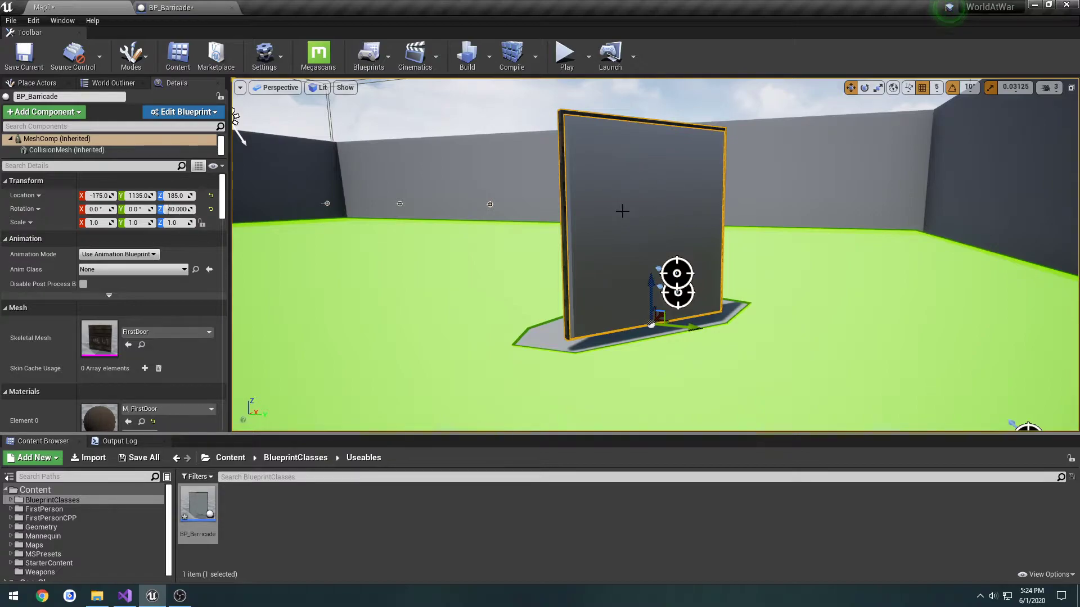
{"action": "left_click", "coordinate": [76, 151]}
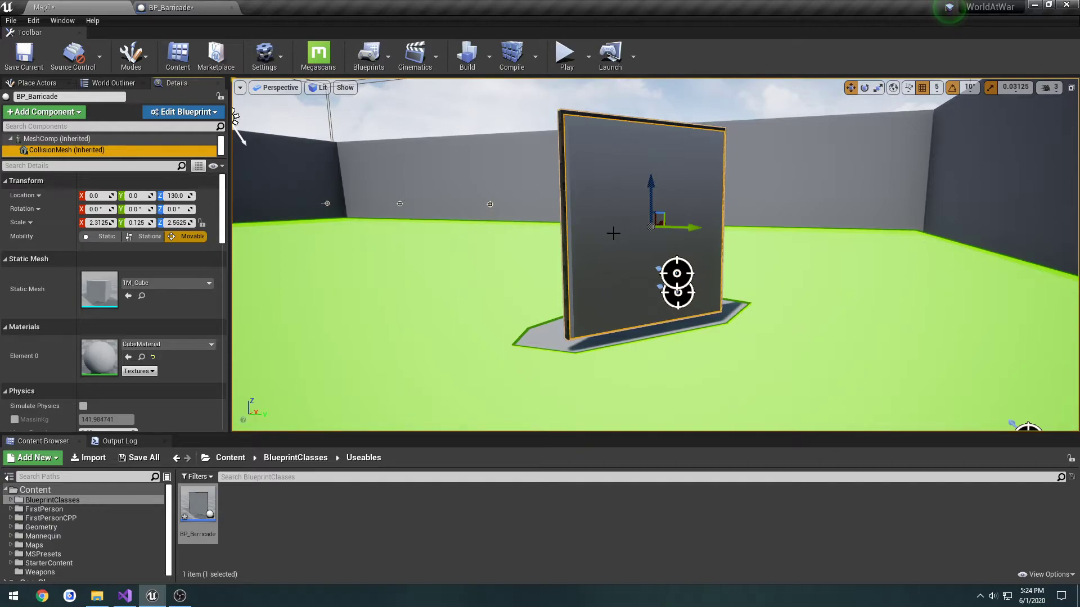
Play-test Map1, buy the barricade door, and examine how the zombies move around the opened door and its collision mesh
{"action": "left_click", "coordinate": [566, 56]}
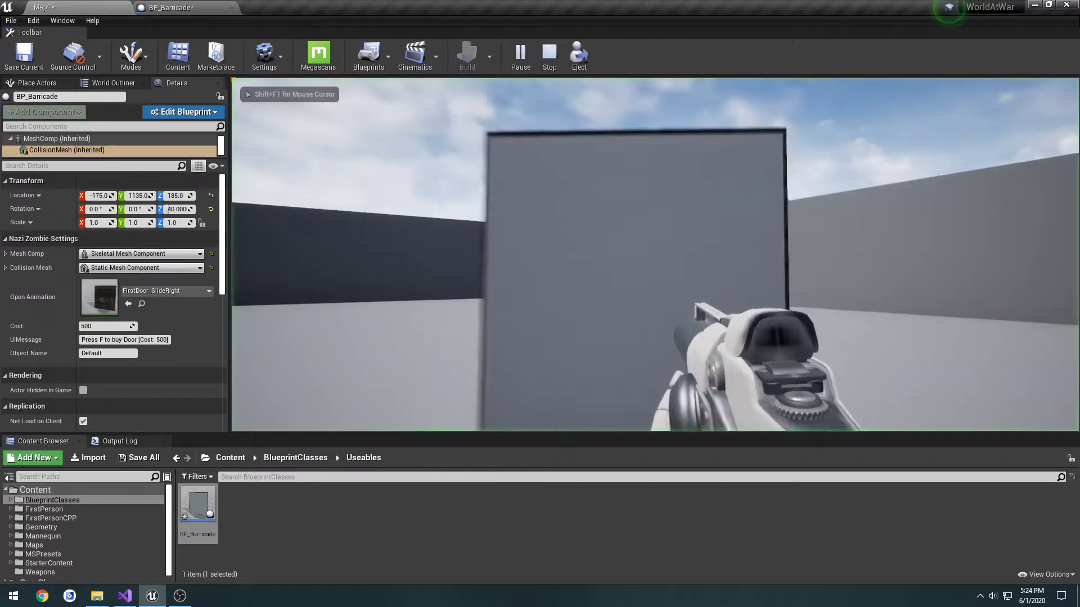
{"action": "key", "text": "f"}
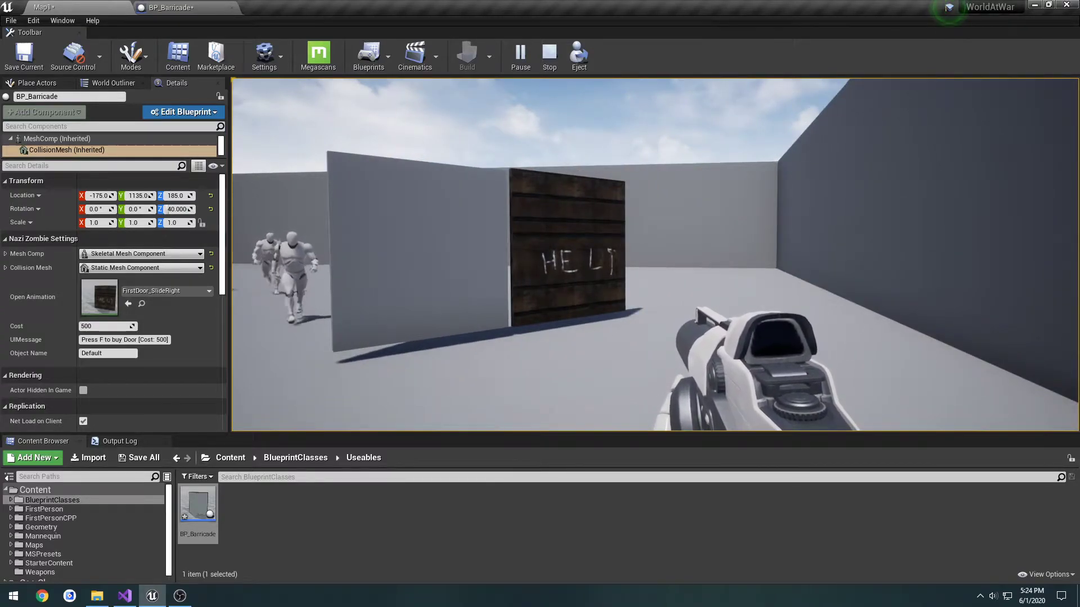
{"action": "key", "text": "w"}
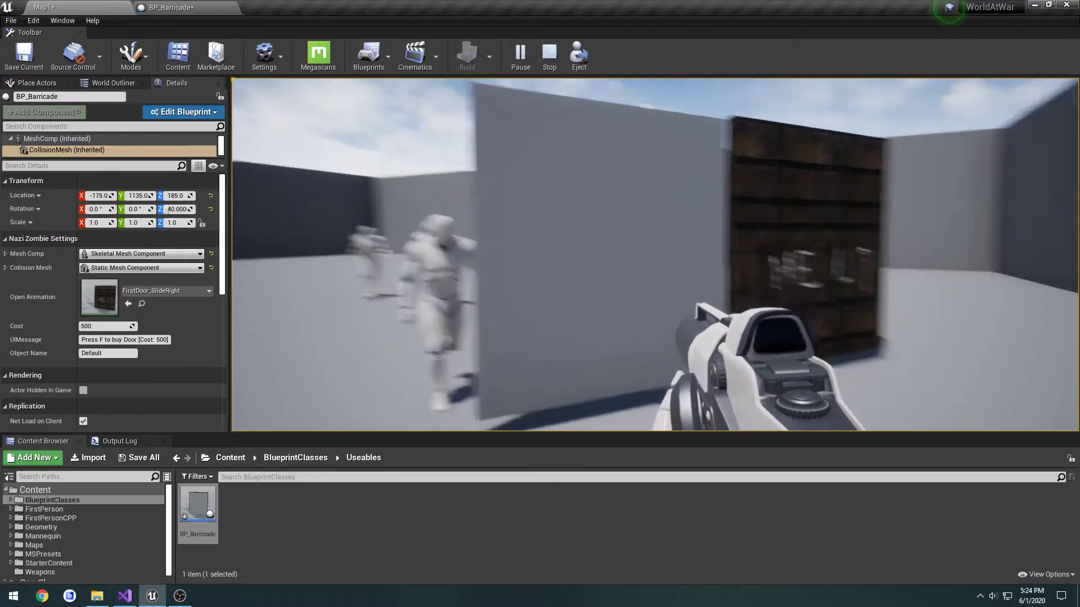
{"action": "key", "text": "s"}
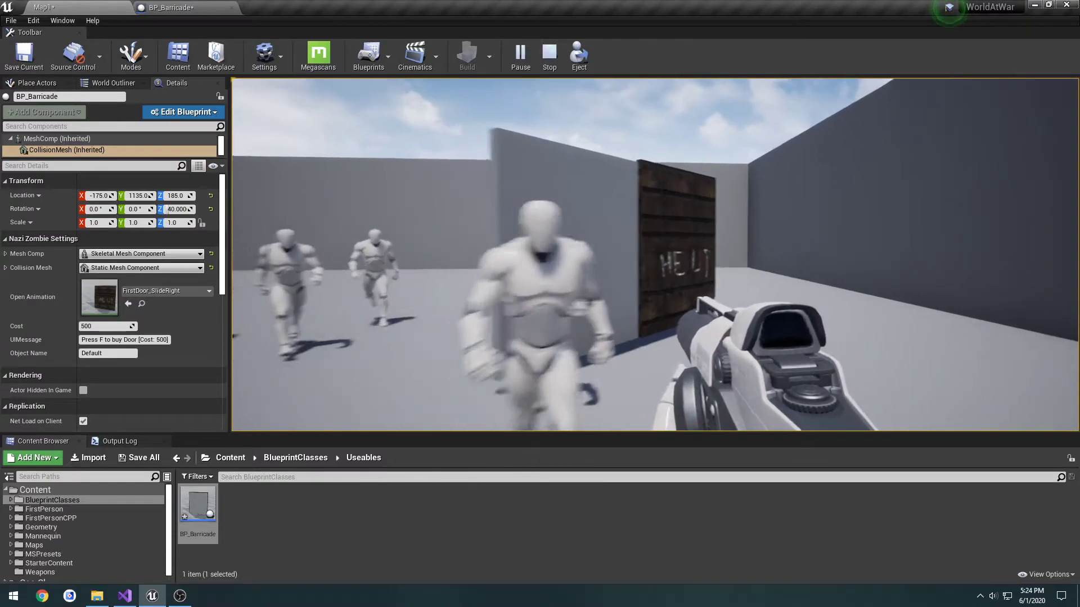
{"action": "key", "text": "d"}
{"action": "key", "text": "w"}
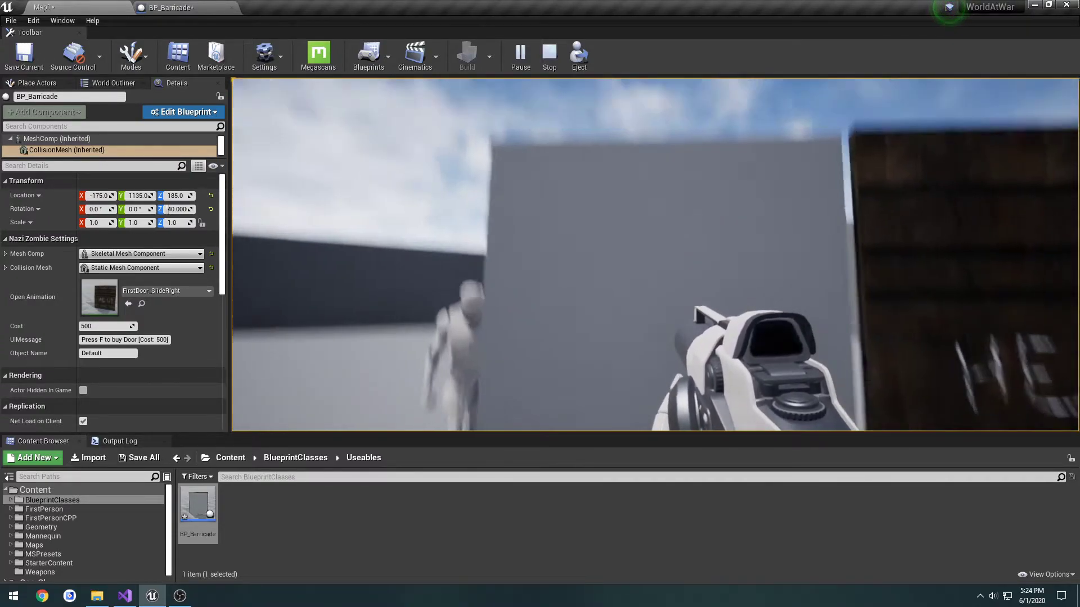
{"action": "key", "text": "s"}
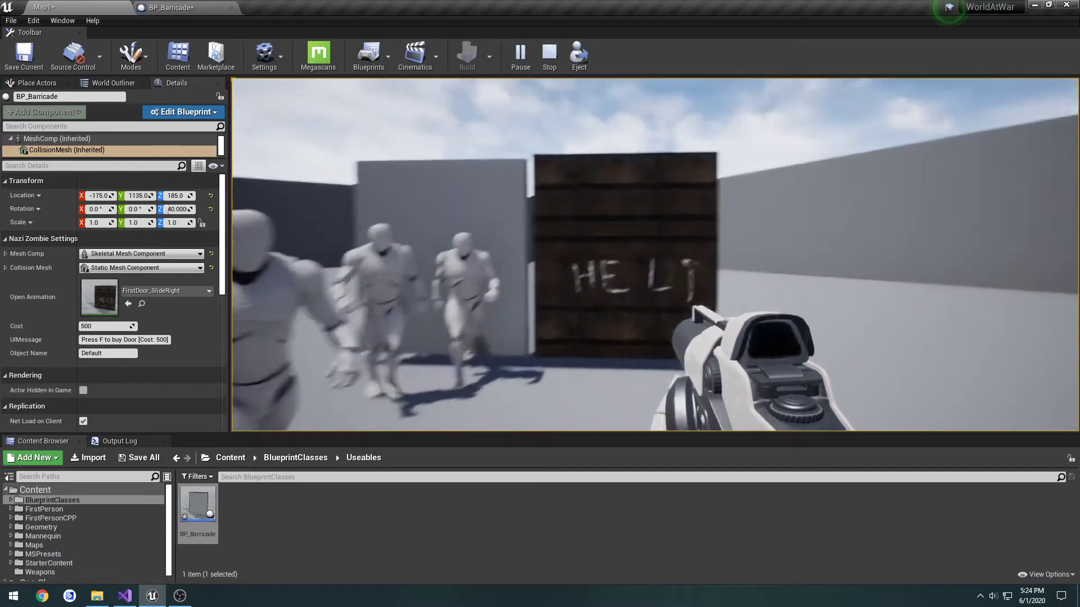
{"action": "key", "text": "d"}
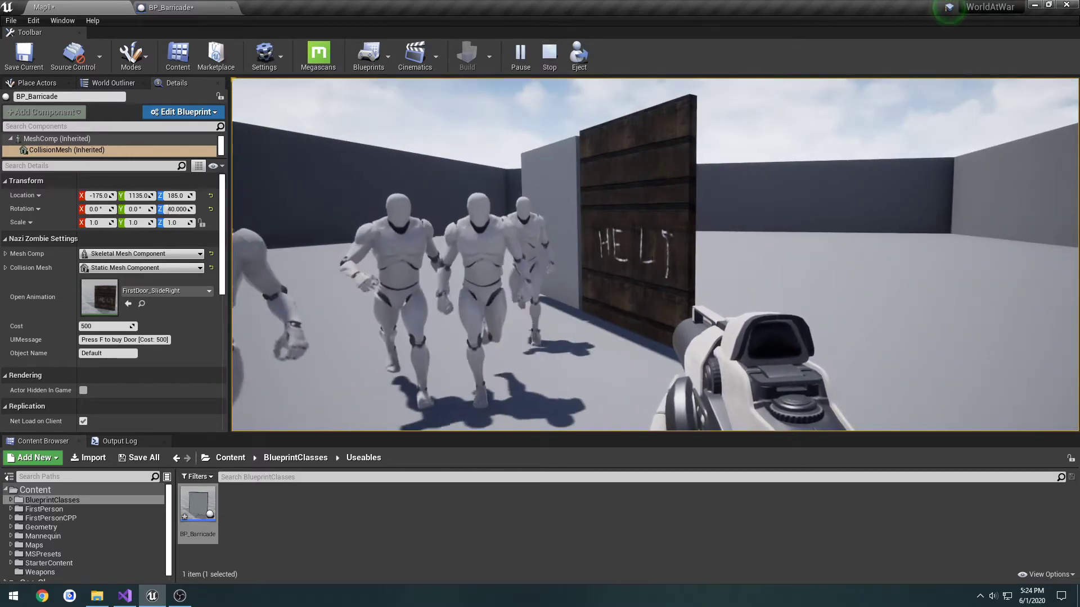
{"action": "key", "text": "Escape"}
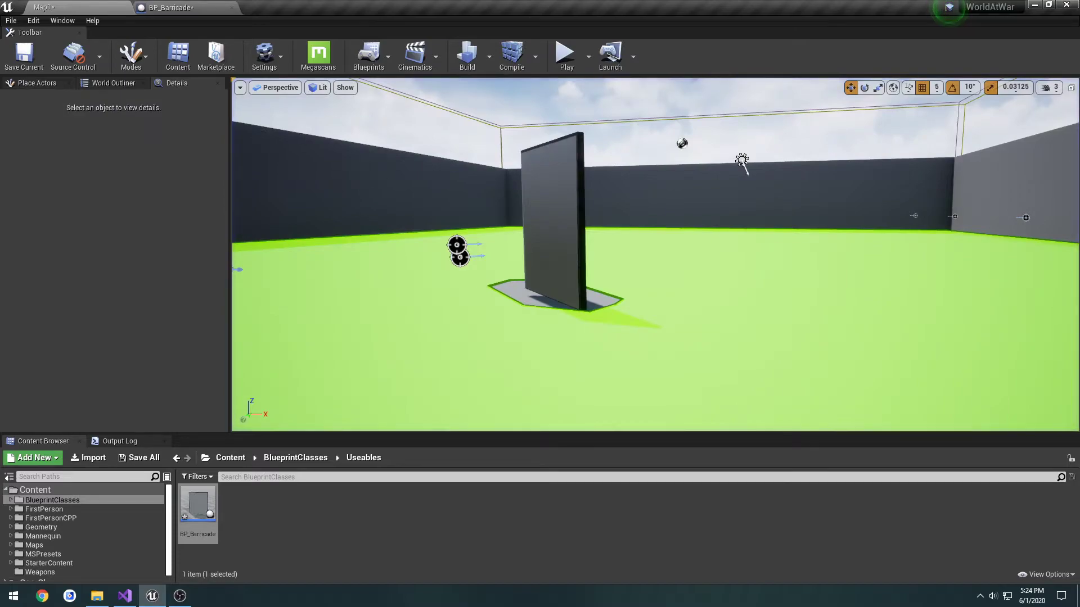
Select the placed barricade in the level and examine it together with the navigation area around its base
{"action": "left_click", "coordinate": [568, 227]}
{"action": "key", "text": "a"}
{"action": "right_click_drag", "start_coordinate": [567, 227], "coordinate": [771, 231]}
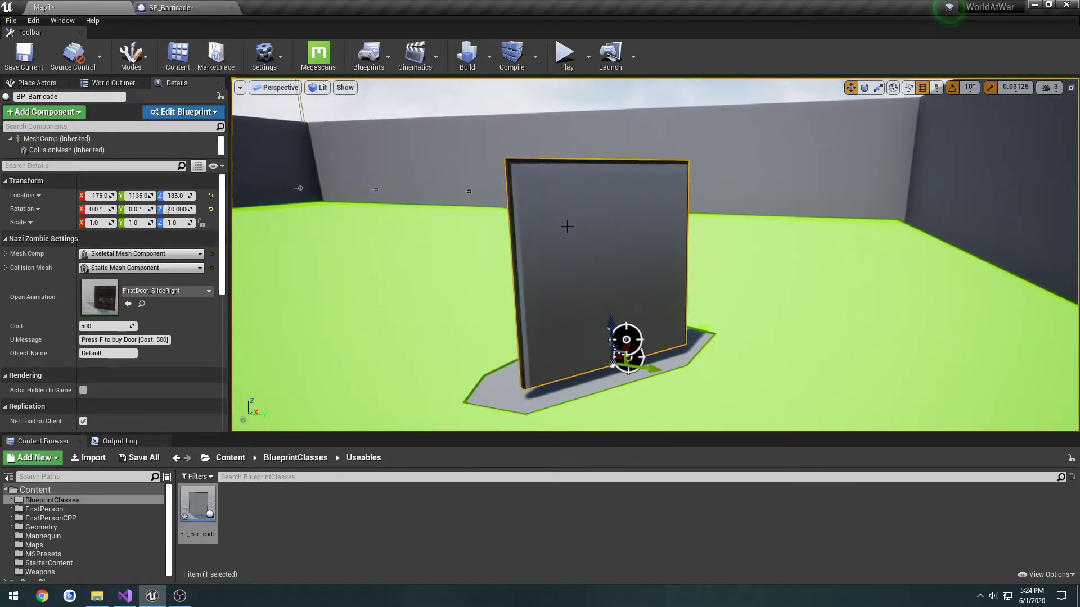
{"action": "key", "text": "s"}
{"action": "right_click_drag", "start_coordinate": [735, 337], "coordinate": [752, 388]}
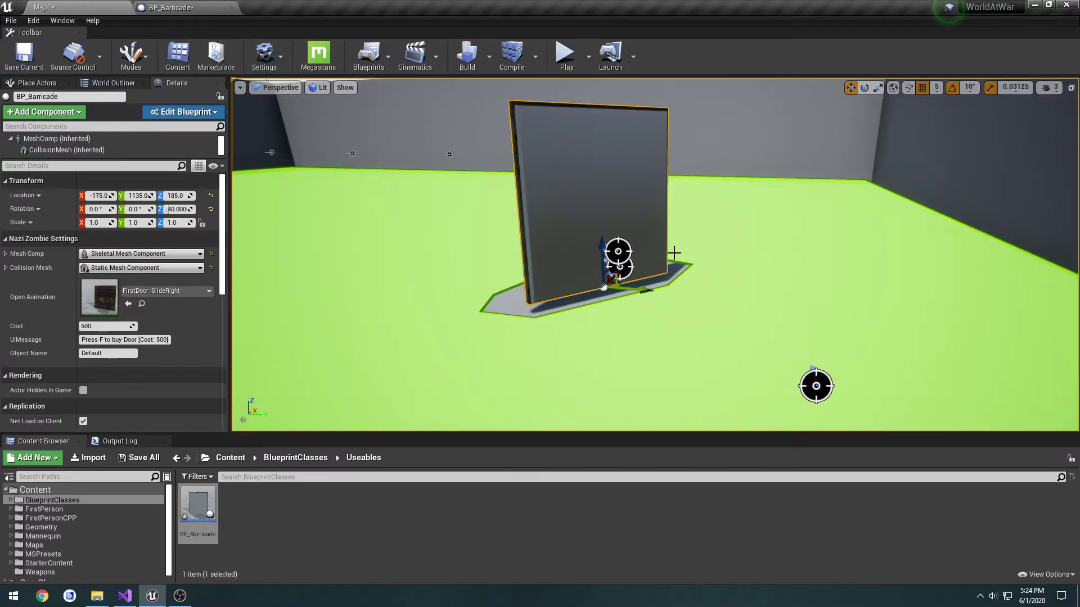
Compile the BP_Barricade blueprint and return to the Map1 level
{"action": "left_click", "coordinate": [185, 7]}
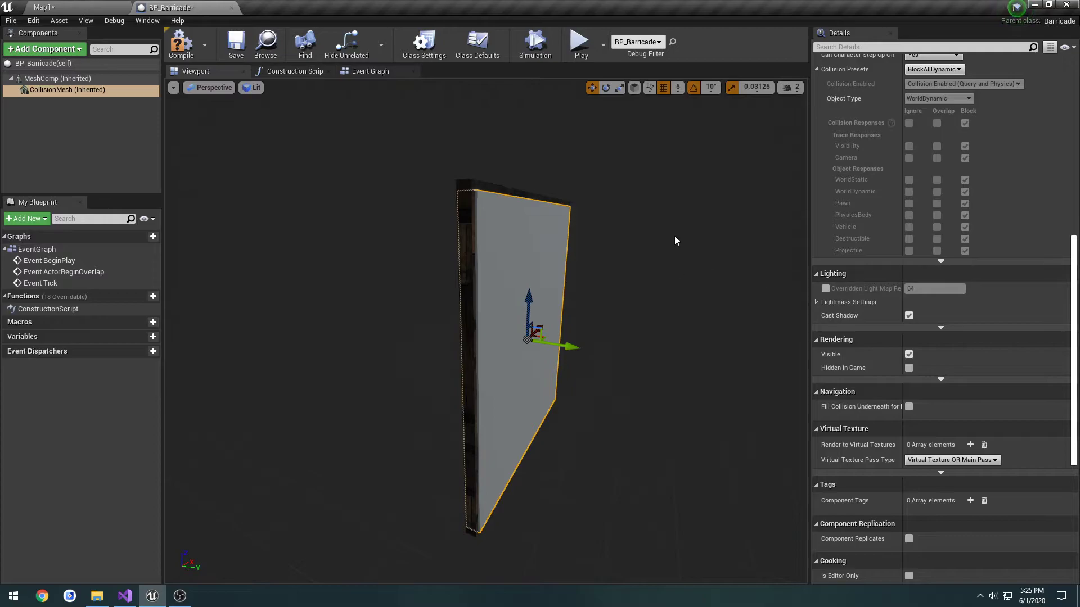
{"action": "left_click", "coordinate": [181, 54]}
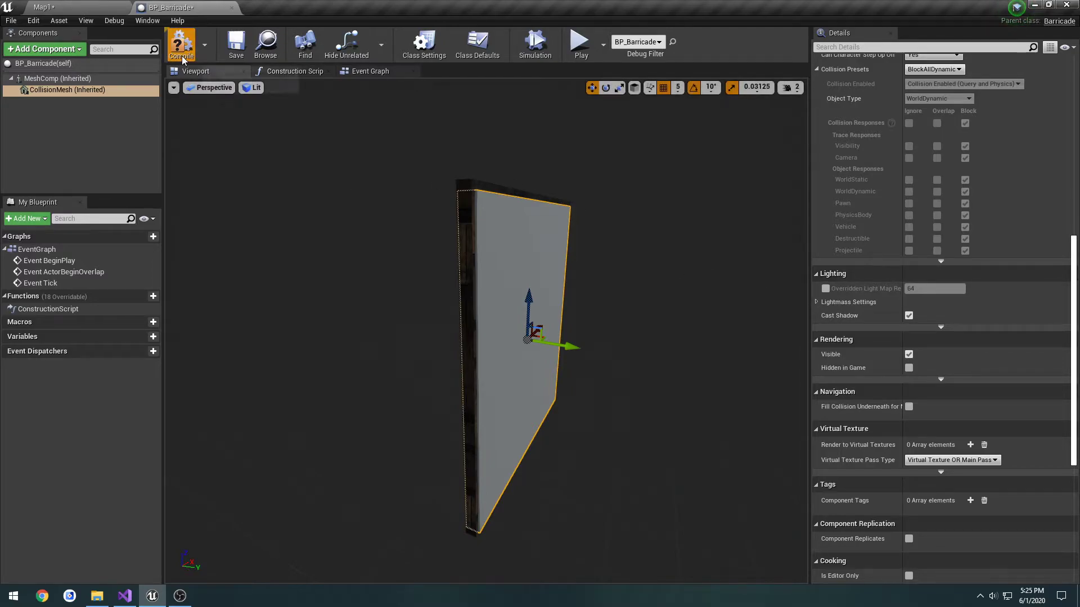
{"action": "left_click", "coordinate": [86, 6]}
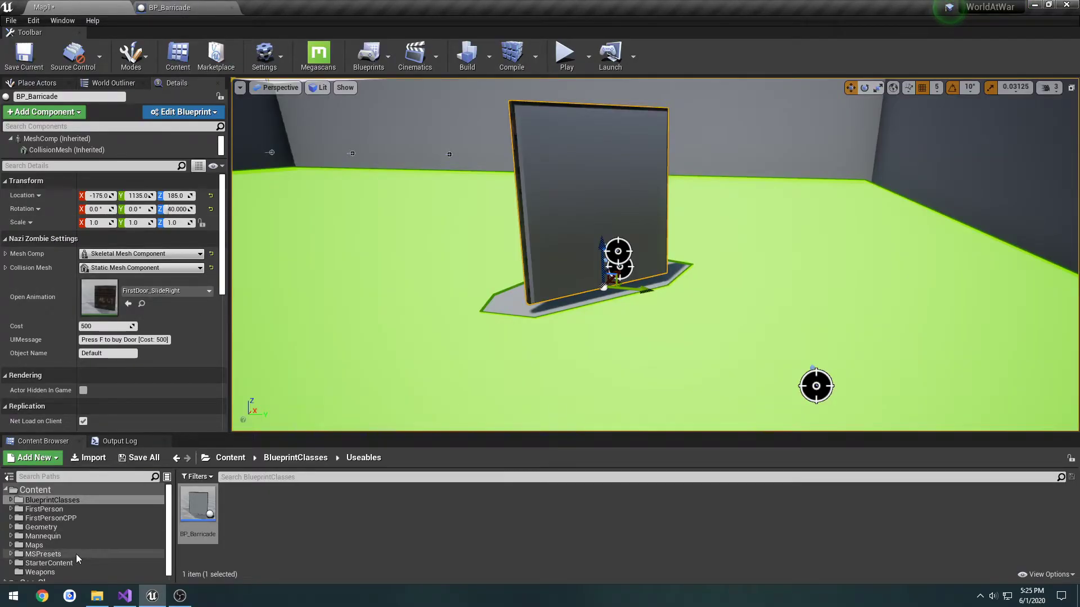
Open FirstDoor_PhysicsAsset from the Maps/NaziZombies/Map1Assets/FirstDoor folder and select the door's collision body
{"action": "left_click", "coordinate": [35, 544]}
{"action": "double_click", "coordinate": [236, 504]}
{"action": "double_click", "coordinate": [202, 506]}
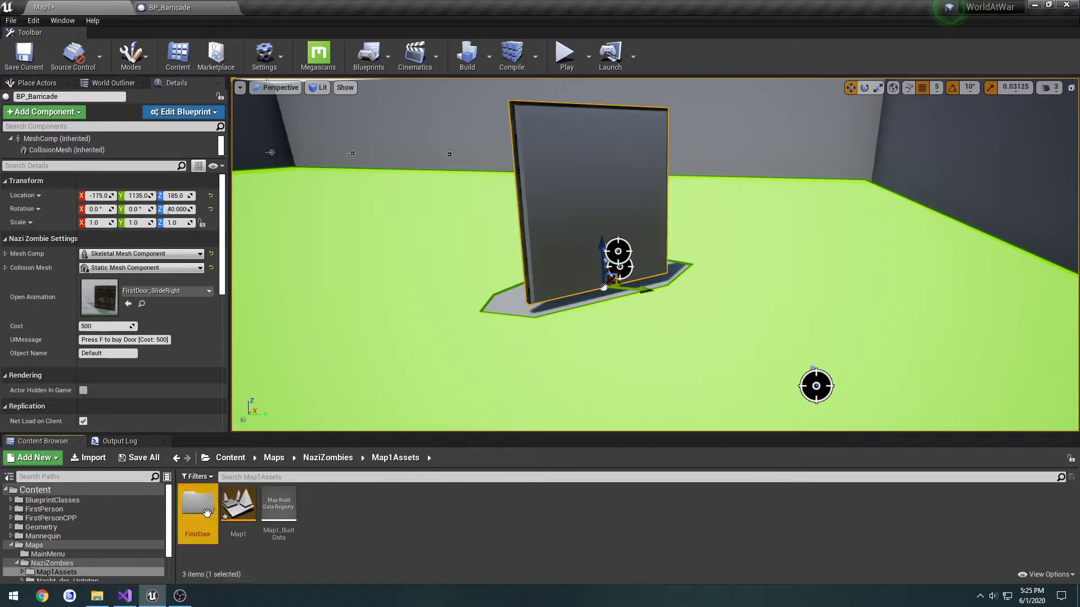
{"action": "double_click", "coordinate": [198, 503]}
{"action": "double_click", "coordinate": [244, 516]}
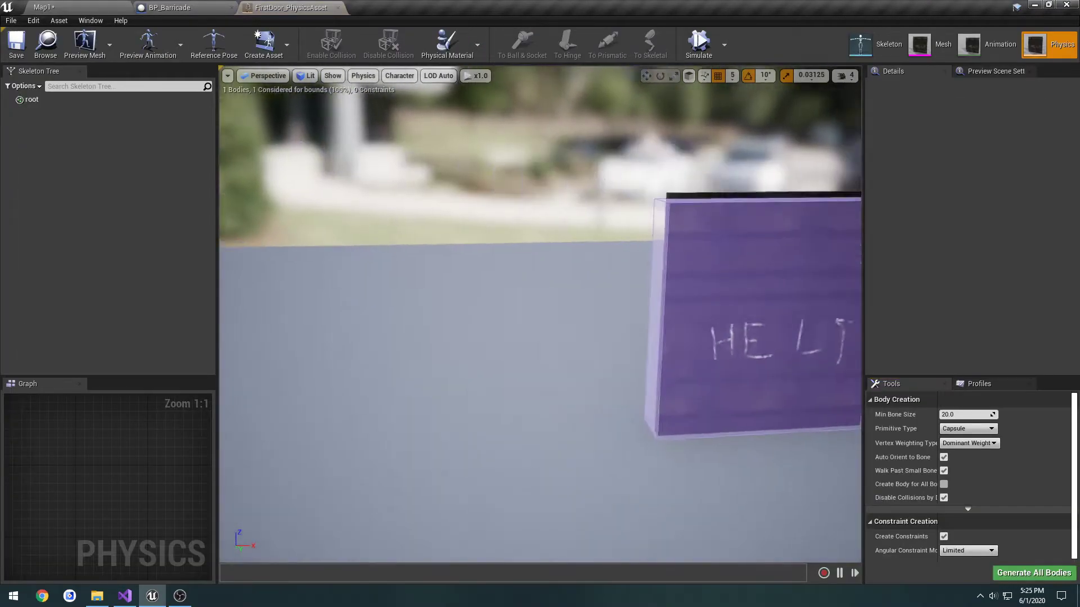
{"action": "right_click_drag", "start_coordinate": [467, 262], "coordinate": [613, 263]}
{"action": "left_click", "coordinate": [433, 281]}
{"action": "mouse_move", "coordinate": [433, 281]}
{"action": "right_mouse_down"}
{"action": "mouse_move", "coordinate": [495, 281]}
{"action": "mouse_move", "coordinate": [436, 284]}
{"action": "right_mouse_up"}
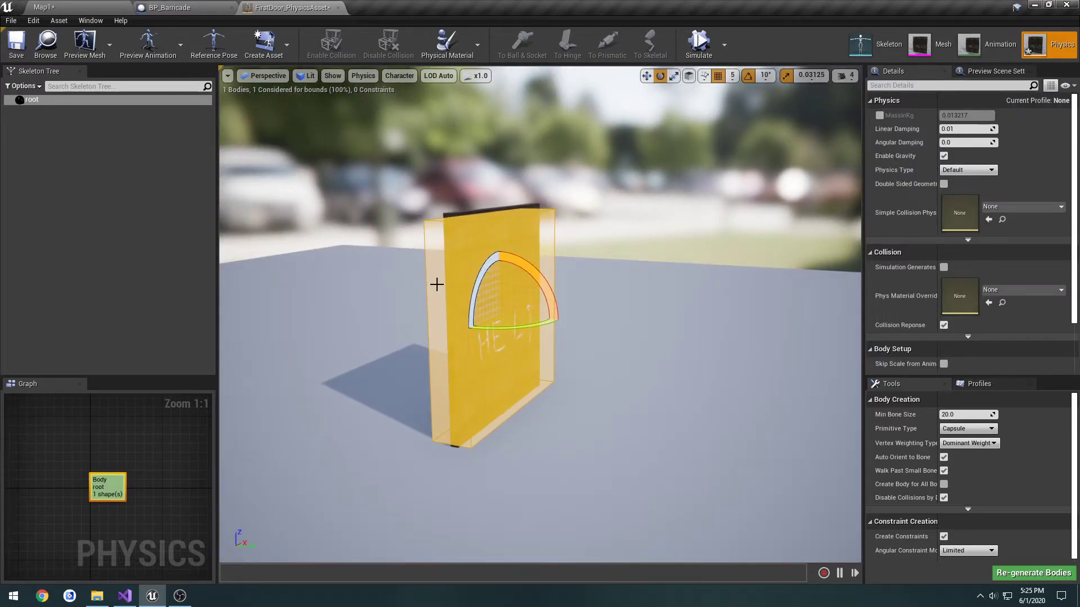
Try adding a box shape to the root body and scaling it down to about the door's width
{"action": "right_click", "coordinate": [119, 175]}
{"action": "left_click", "coordinate": [45, 100]}
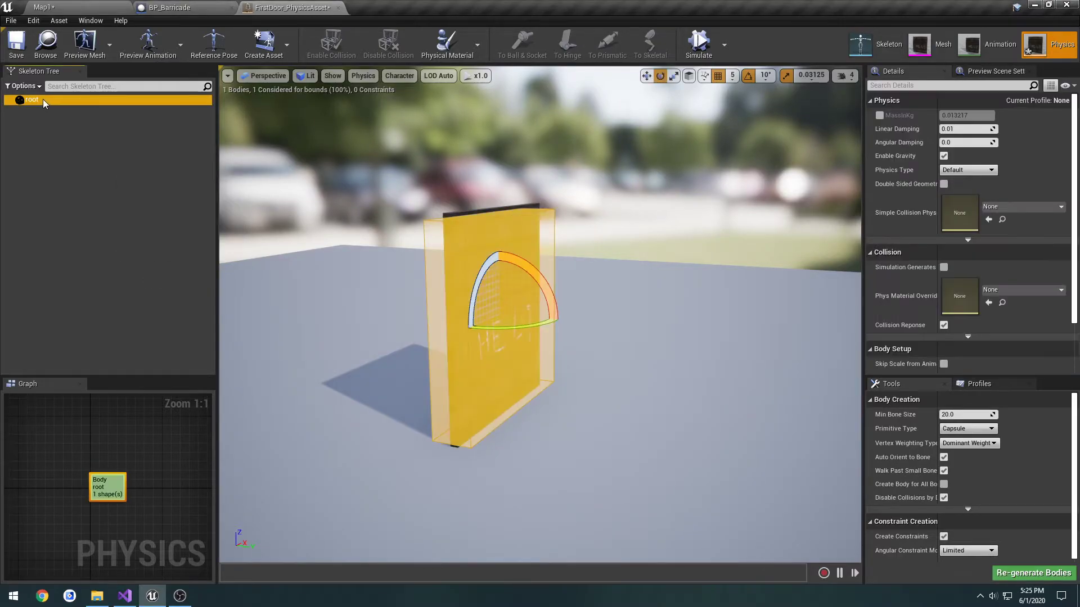
{"action": "right_click", "coordinate": [44, 102]}
{"action": "mouse_move", "coordinate": [105, 129]}
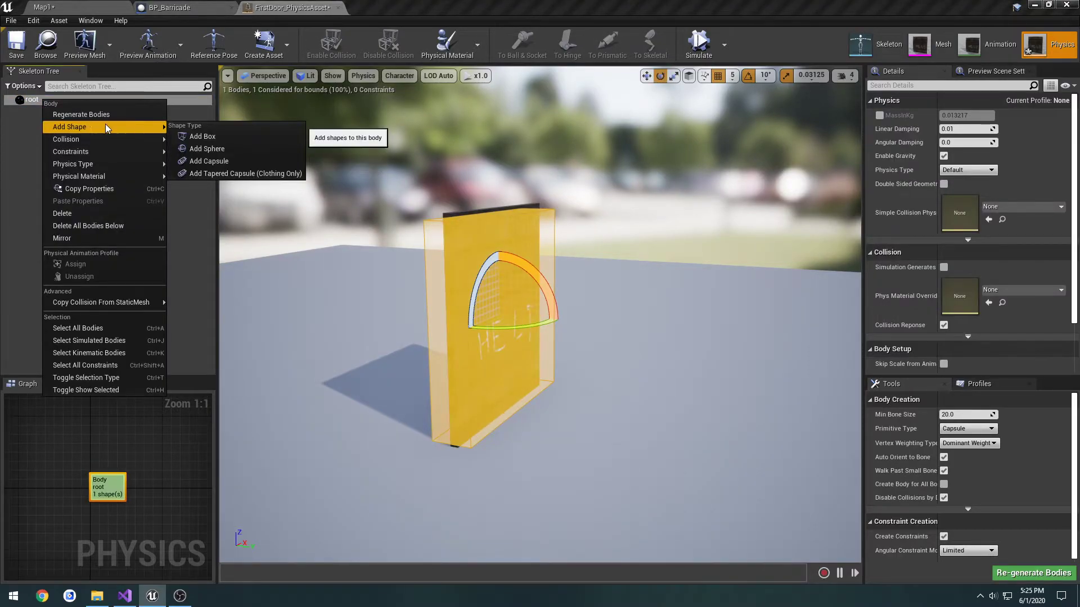
{"action": "left_click", "coordinate": [203, 137]}
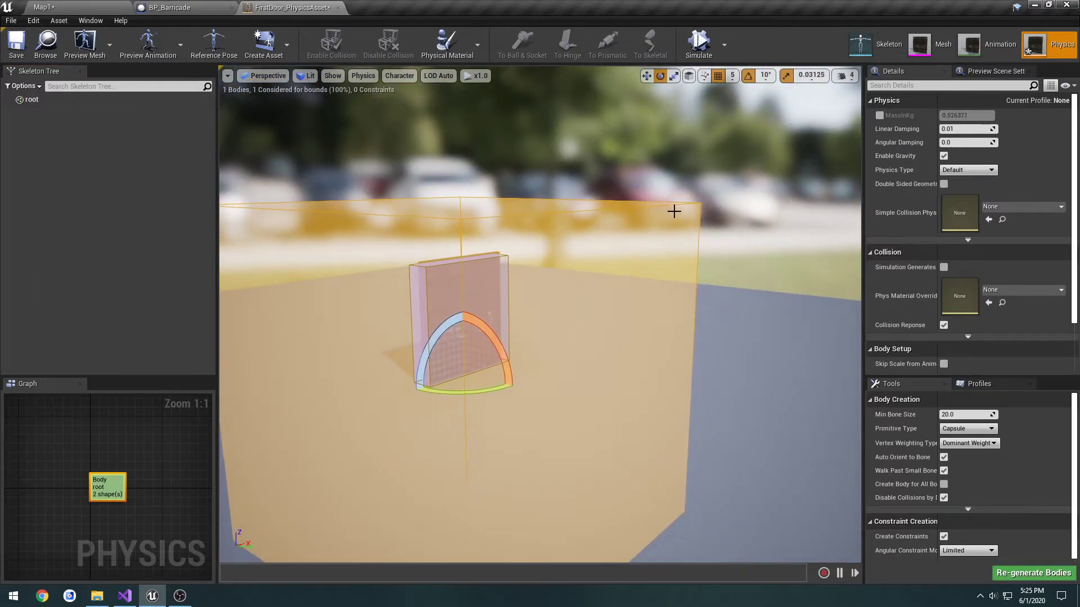
{"action": "key", "text": "r"}
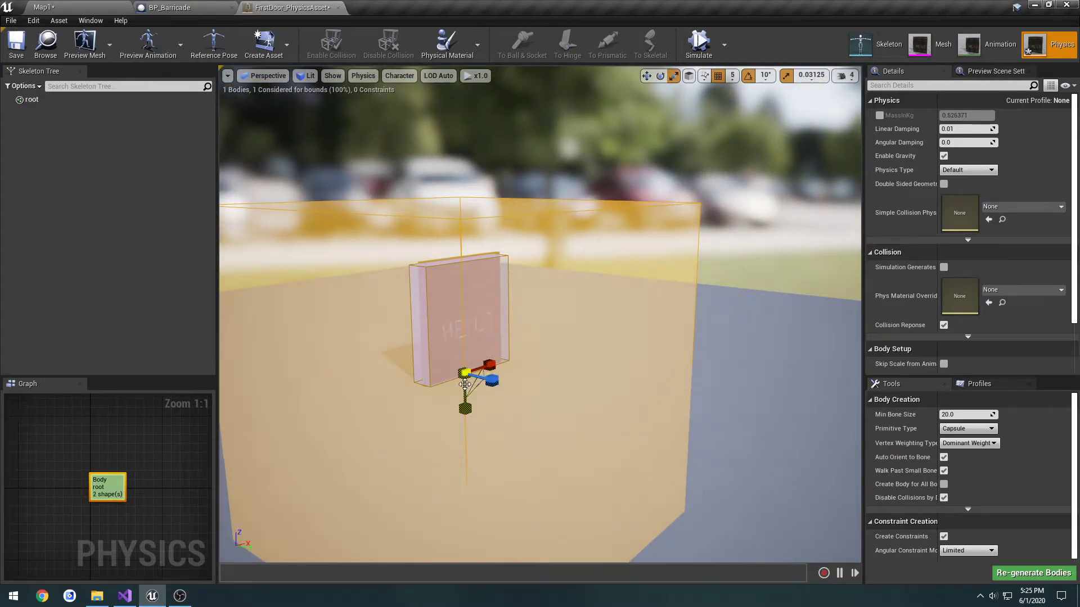
{"action": "left_click_drag", "start_coordinate": [462, 373], "coordinate": [444, 379]}
{"action": "left_click_drag", "start_coordinate": [471, 365], "coordinate": [462, 371]}
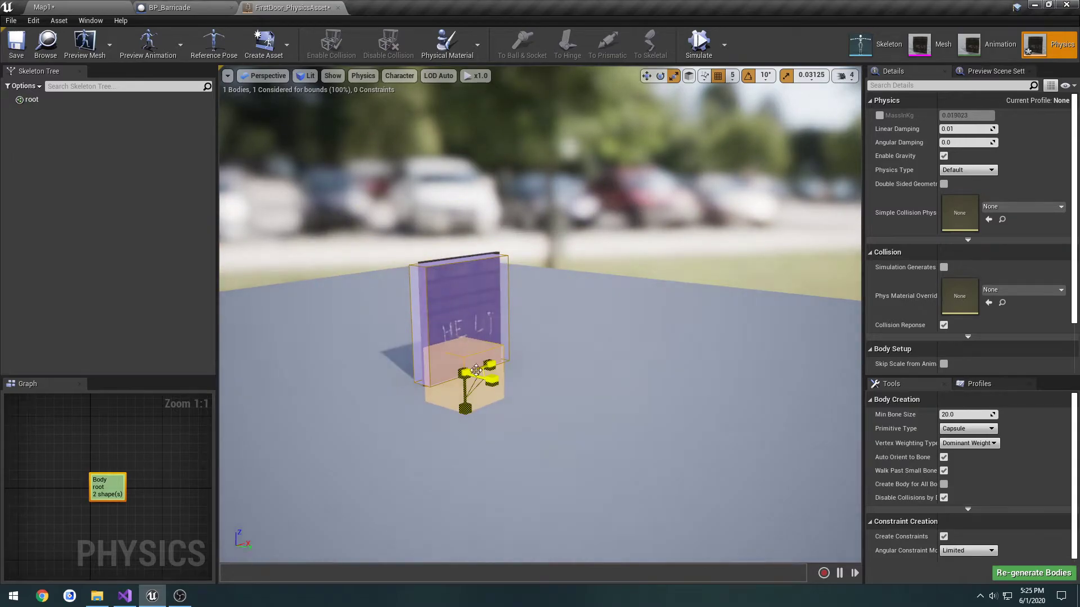
Delete the newly added box shape from the root body
{"action": "key", "text": "a"}
{"action": "right_click_drag", "start_coordinate": [616, 330], "coordinate": [659, 331]}
{"action": "key", "text": "Delete"}
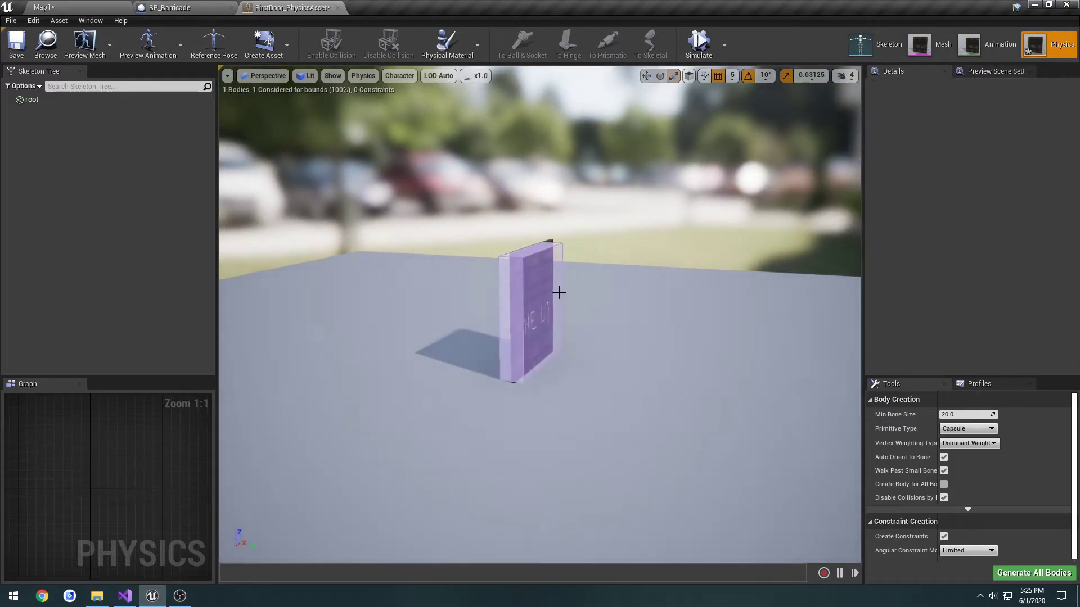
Select the original collision box of the door and scale its width and height to fit the door mesh
{"action": "left_click", "coordinate": [558, 274]}
{"action": "key", "text": "f"}
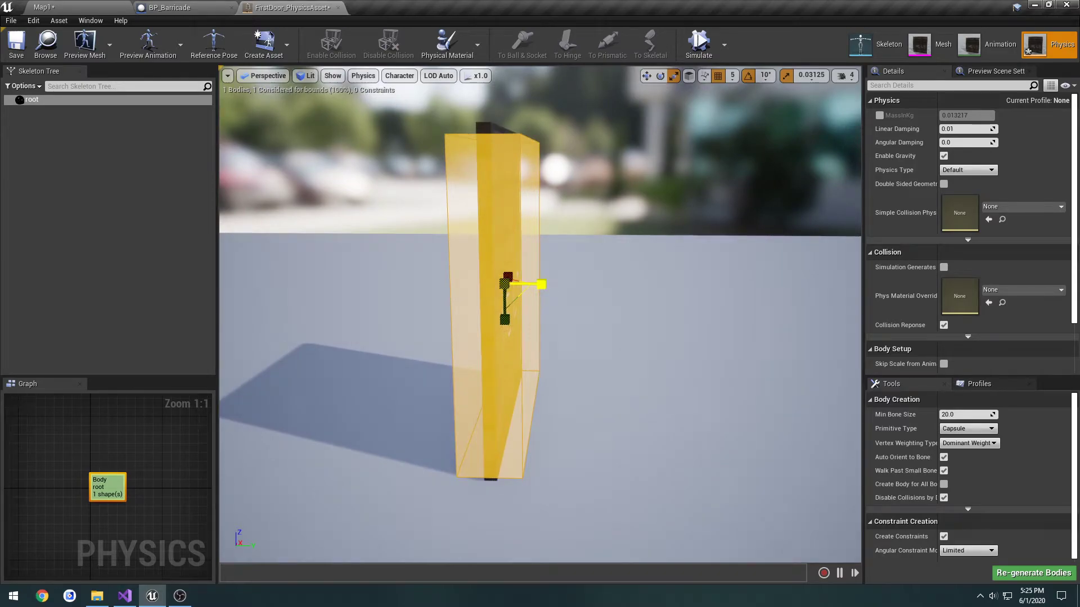
{"action": "key", "text": "d"}
{"action": "right_click_drag", "start_coordinate": [722, 147], "coordinate": [540, 132]}
{"action": "key", "text": "f"}
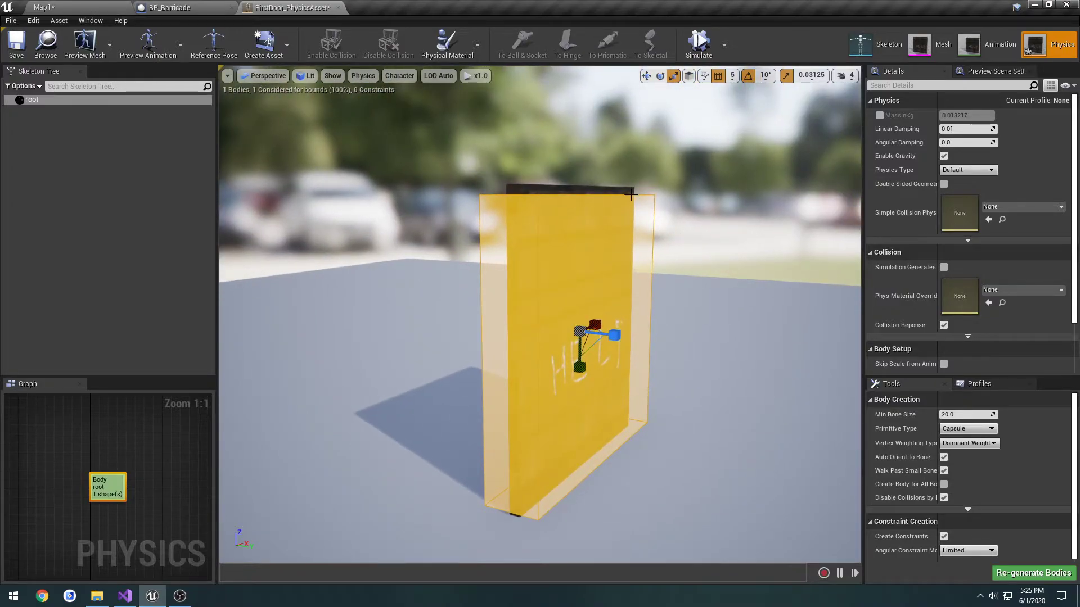
{"action": "key", "text": "d"}
{"action": "right_click_drag", "start_coordinate": [629, 190], "coordinate": [622, 225]}
{"action": "key", "text": "s"}
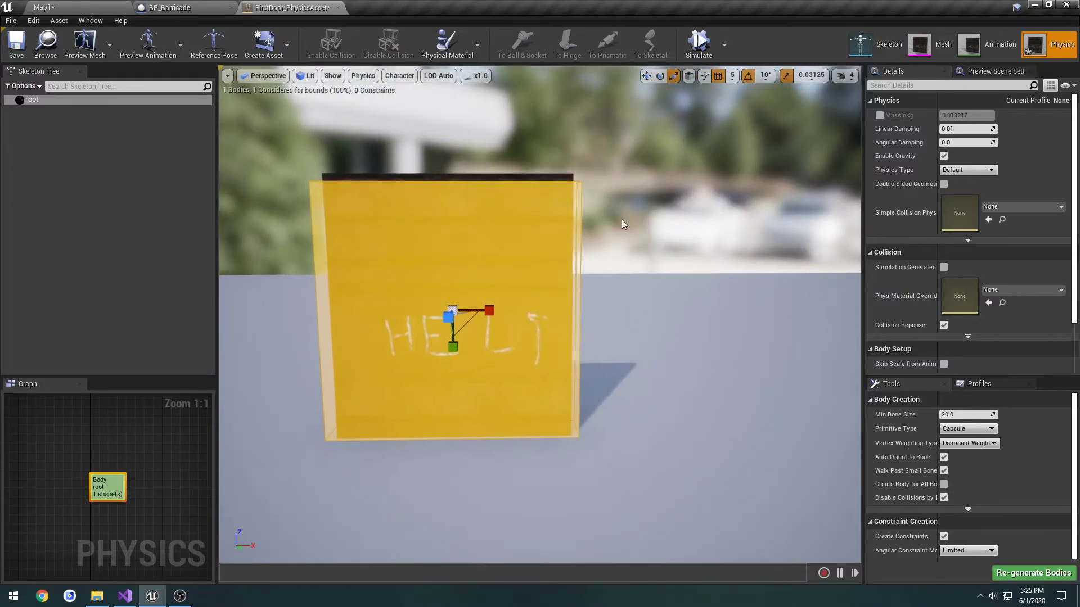
{"action": "left_click_drag", "start_coordinate": [490, 310], "coordinate": [456, 348]}
{"action": "right_click_drag", "start_coordinate": [456, 349], "coordinate": [662, 335]}
Turn off scale snapping and try to scale the collision box along the door's thickness
{"action": "key", "text": "q"}
{"action": "key", "text": "e"}
{"action": "key", "text": "a"}
{"action": "key", "text": "e"}
{"action": "key", "text": "a"}
{"action": "left_click", "coordinate": [812, 76]}
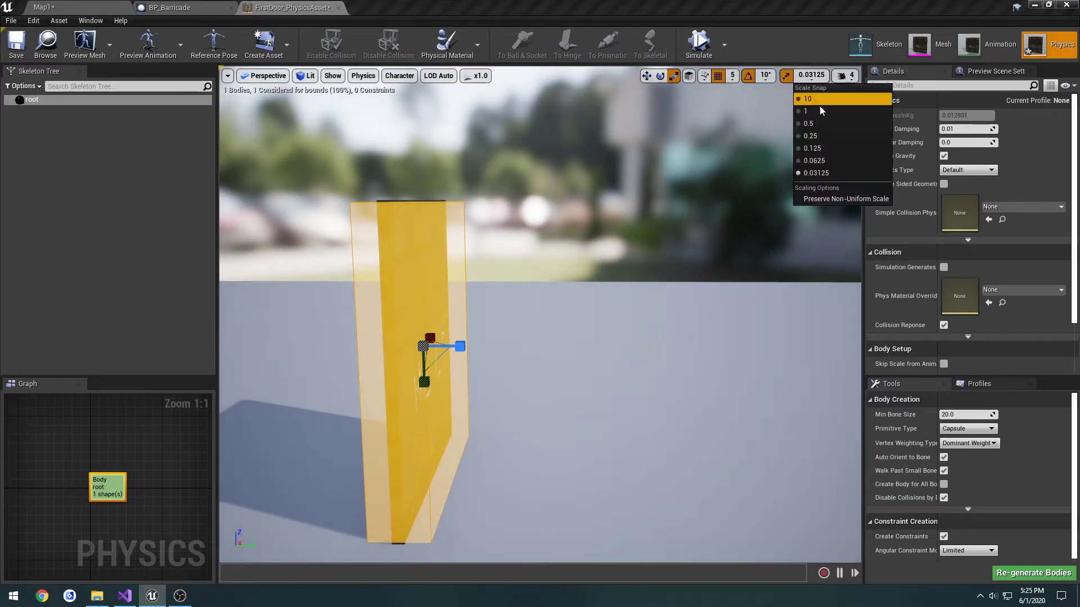
{"action": "left_click", "coordinate": [786, 76]}
{"action": "mouse_move", "coordinate": [455, 346]}
{"action": "left_mouse_down"}
{"action": "mouse_move", "coordinate": [494, 346]}
{"action": "mouse_move", "coordinate": [458, 346]}
{"action": "left_mouse_up"}
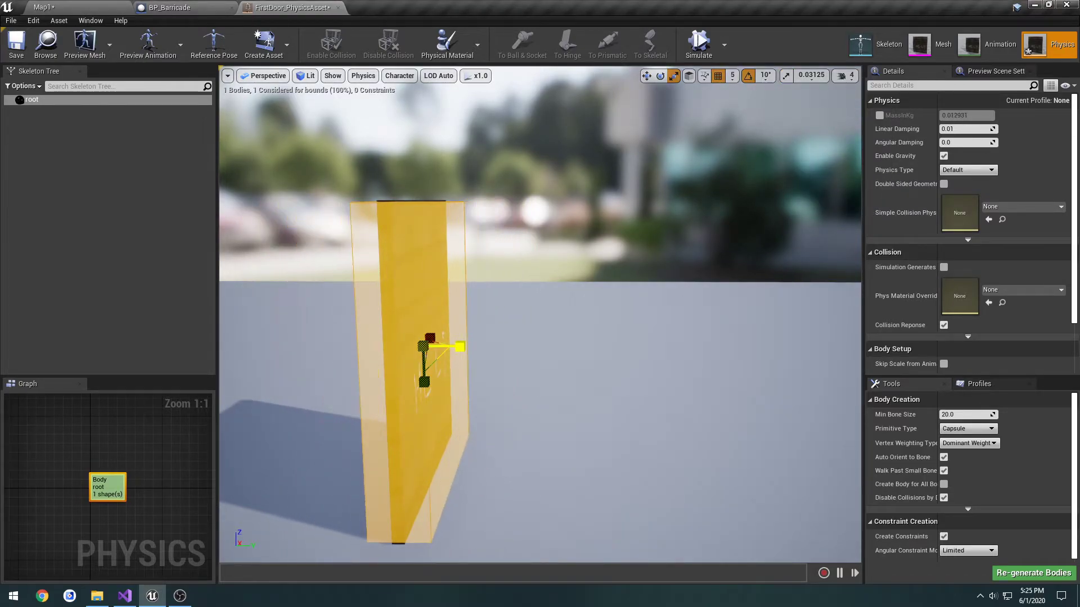
Turn scale snapping back on and set its increment to 0.25
{"action": "left_click", "coordinate": [786, 76]}
{"action": "left_click", "coordinate": [811, 76]}
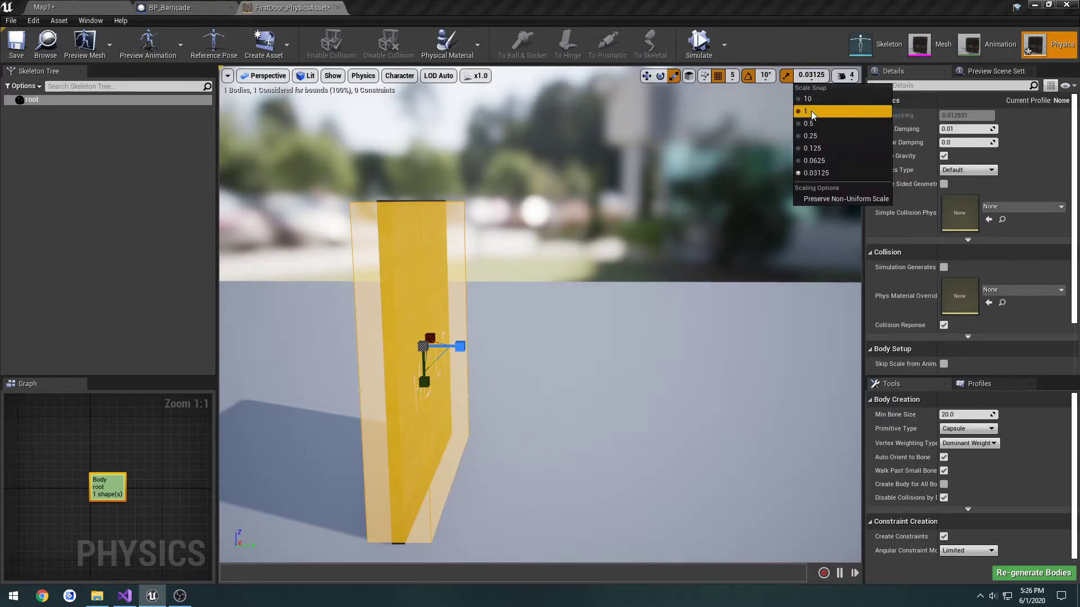
{"action": "left_click", "coordinate": [829, 136]}
Check the fitted collision box around the door, then save and close FirstDoor_PhysicsAsset
{"action": "right_click_drag", "start_coordinate": [701, 197], "coordinate": [607, 225]}
{"action": "key", "text": "s"}
{"action": "key", "text": "d"}
{"action": "key", "text": "ctrl+s"}
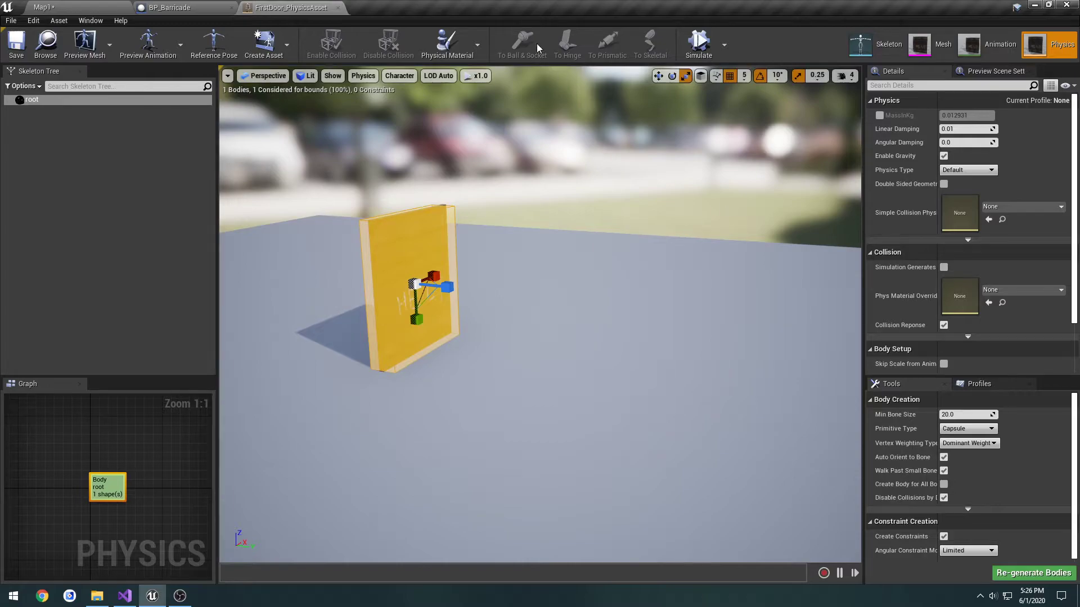
{"action": "left_click", "coordinate": [337, 8]}
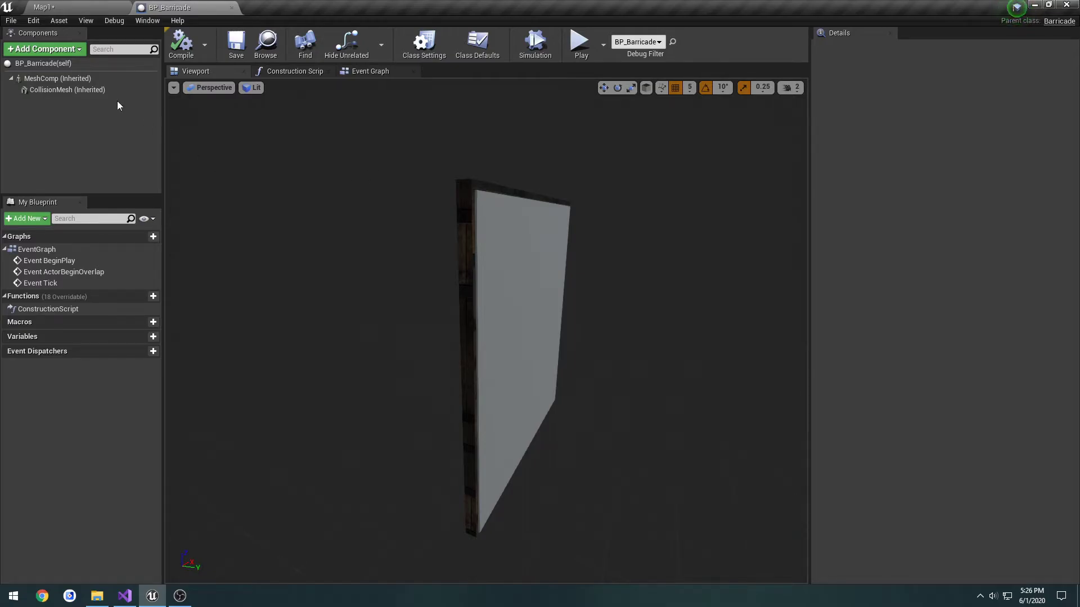
Set the collision preset of BP_Barricade's CollisionMesh to NoCollision, then compile and save the blueprint
{"action": "left_click", "coordinate": [102, 93]}
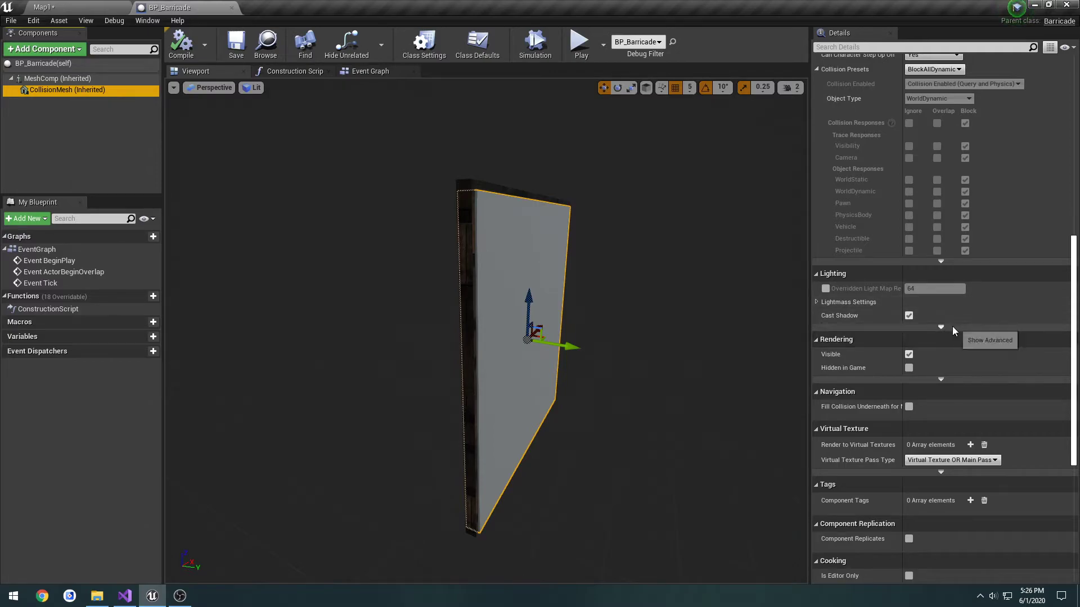
{"action": "scroll", "coordinate": [952, 326], "scroll_direction": "up", "scroll_amount": 3}
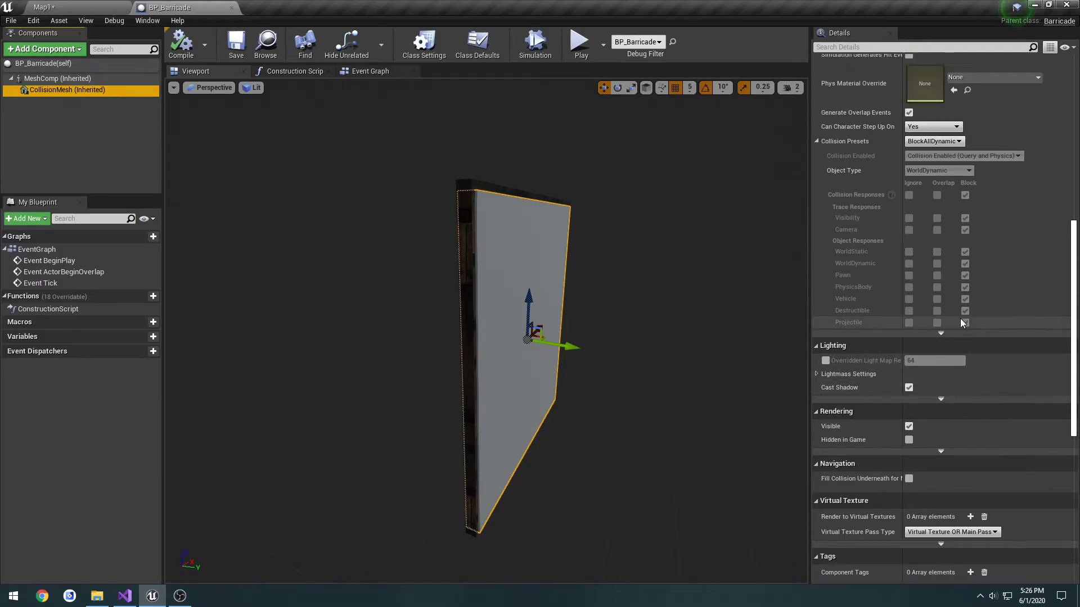
{"action": "left_click", "coordinate": [935, 144]}
{"action": "left_click", "coordinate": [927, 174]}
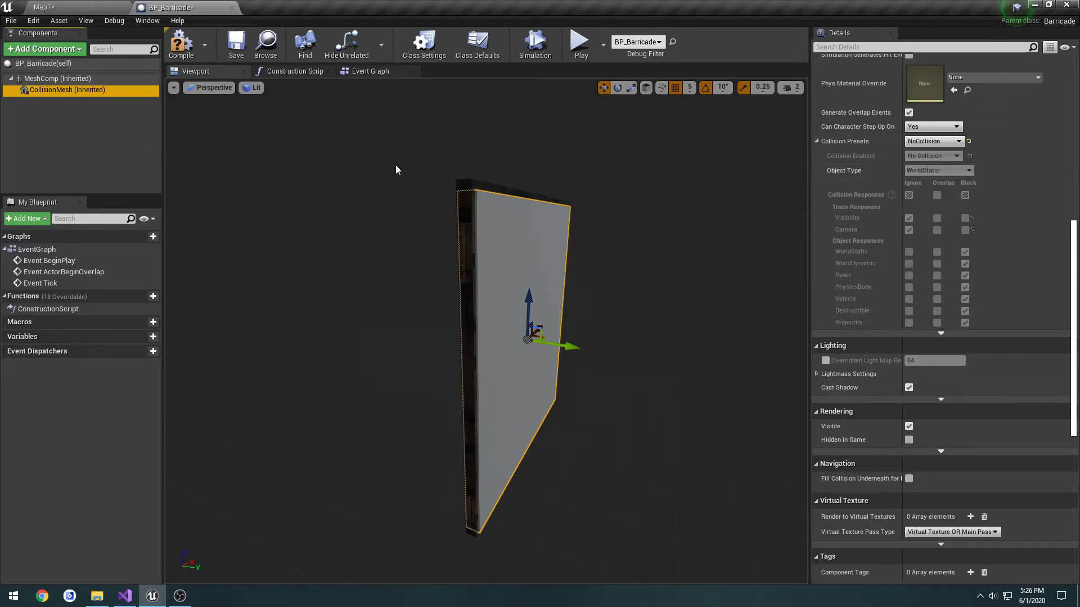
{"action": "left_click", "coordinate": [188, 50]}
{"action": "left_click", "coordinate": [236, 47]}
Return to the Map1 level and briefly play-test it with the barricade's changed collision
{"action": "left_click", "coordinate": [101, 8]}
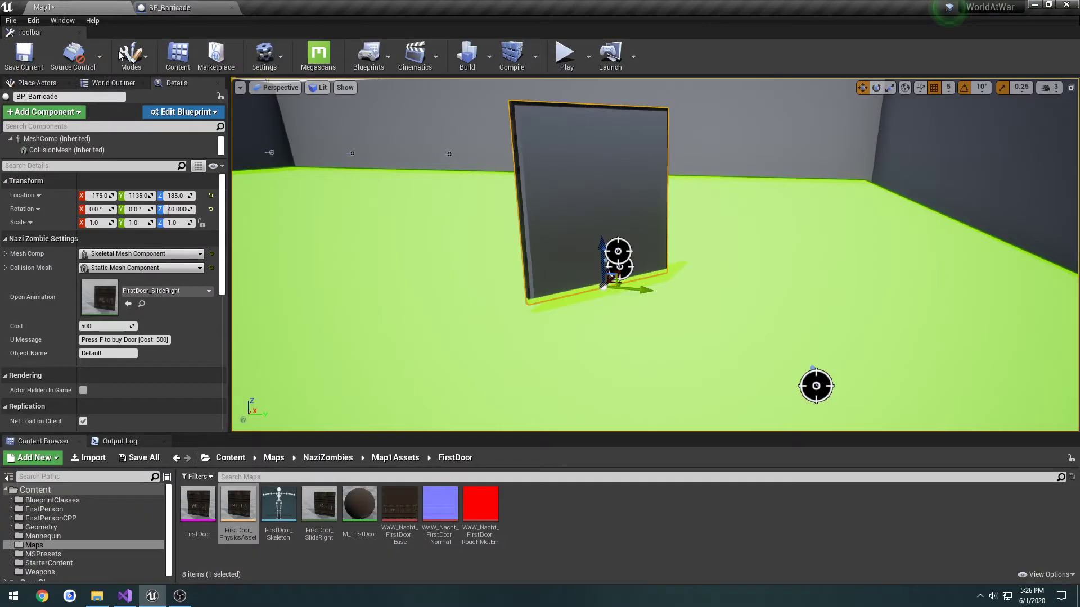
{"action": "left_click", "coordinate": [565, 53]}
{"action": "key", "text": "w"}
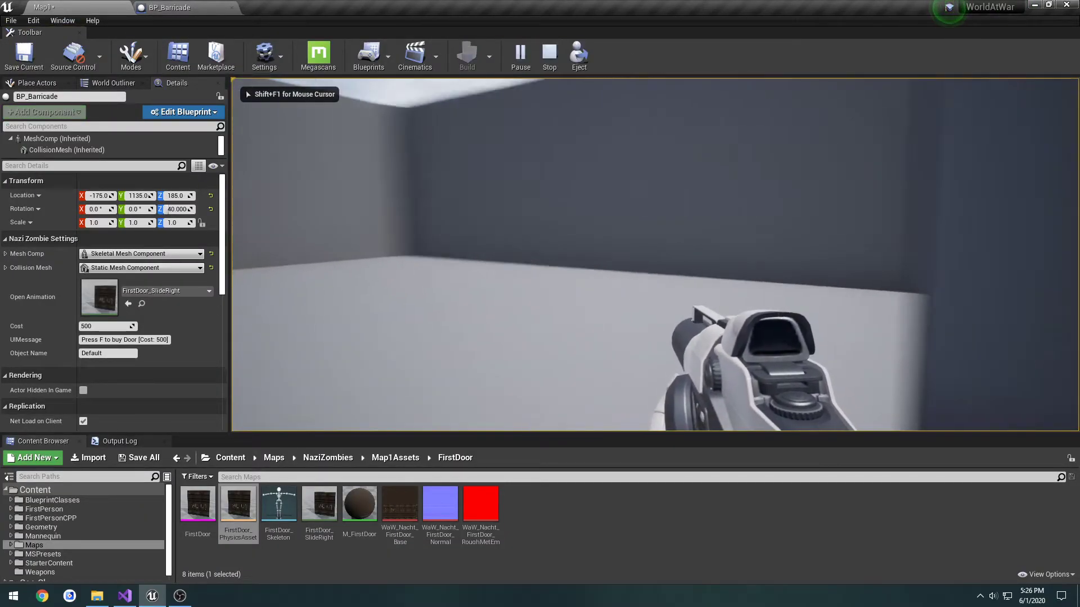
{"action": "key", "text": "Escape"}
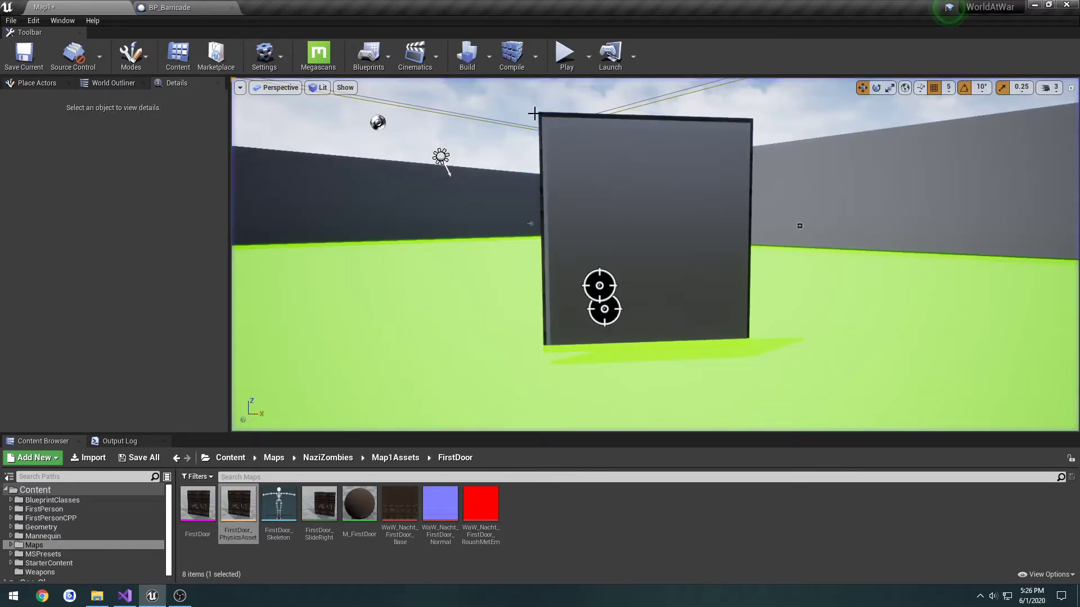
{"action": "left_click", "coordinate": [168, 7]}
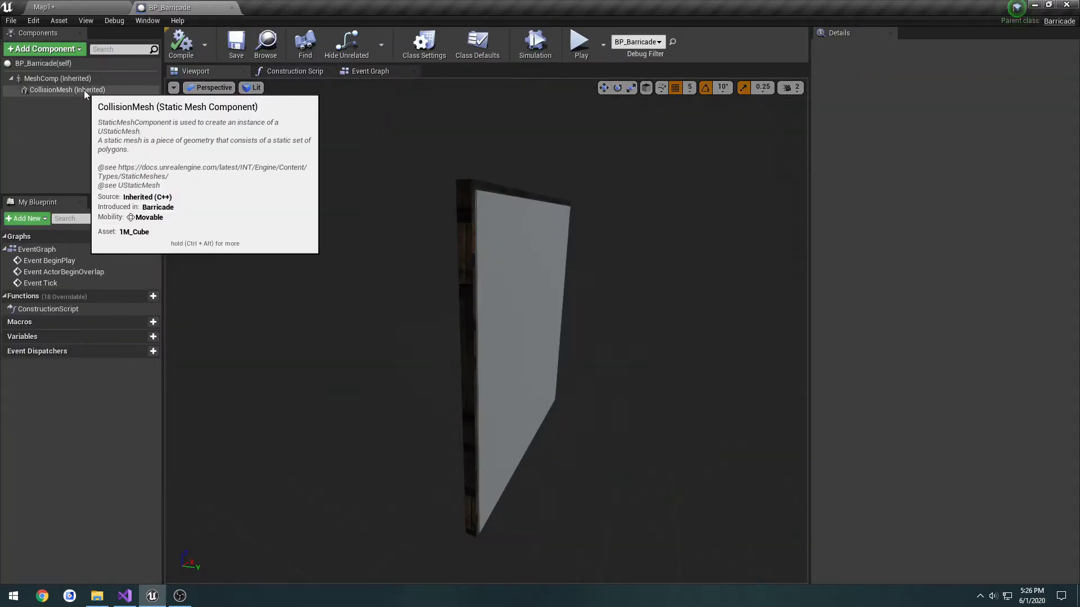
{"action": "left_click", "coordinate": [69, 7]}
{"action": "mouse_move", "coordinate": [564, 295]}
{"action": "right_mouse_down"}
{"action": "mouse_move", "coordinate": [556, 337]}
{"action": "mouse_move", "coordinate": [563, 295]}
{"action": "right_mouse_up"}
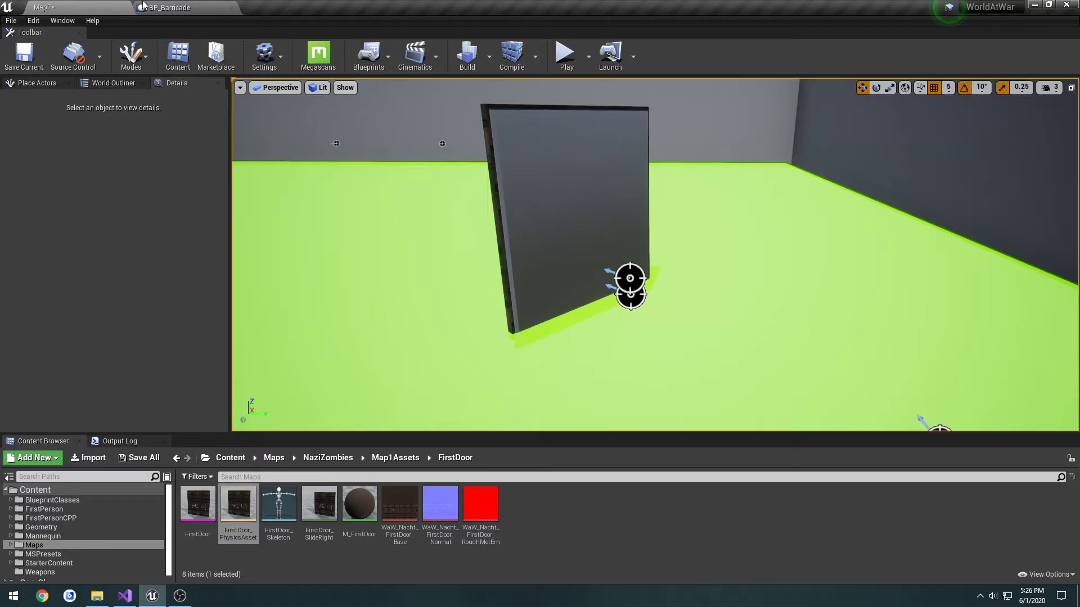
Set the collision preset of BP_Barricade's MeshComp to Custom and block all of its collision responses
{"action": "left_click", "coordinate": [168, 7]}
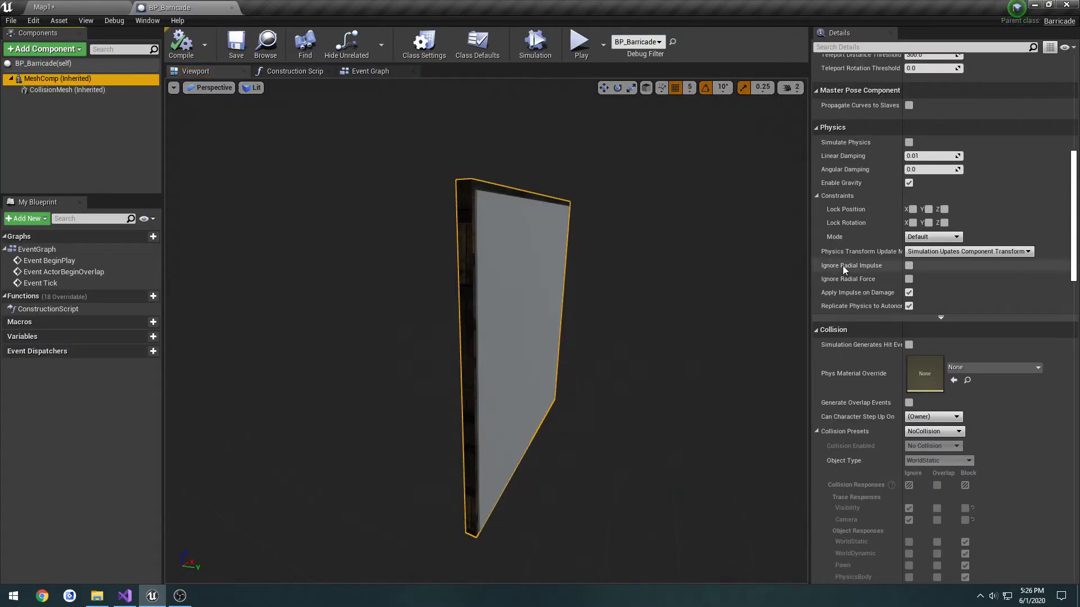
{"action": "scroll", "coordinate": [988, 305], "scroll_direction": "down", "scroll_amount": 5}
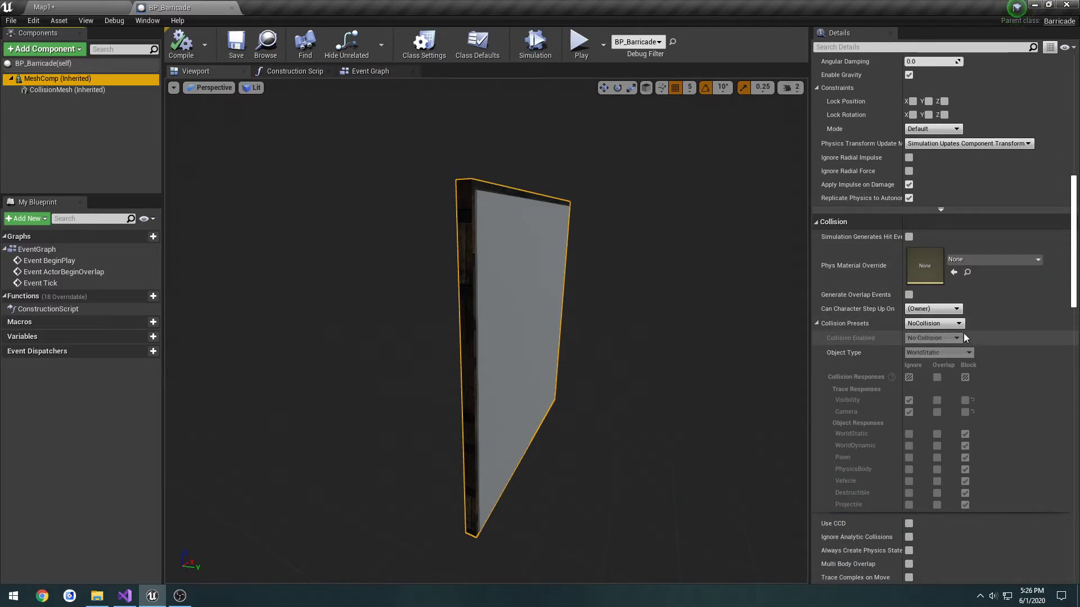
{"action": "left_click", "coordinate": [944, 327]}
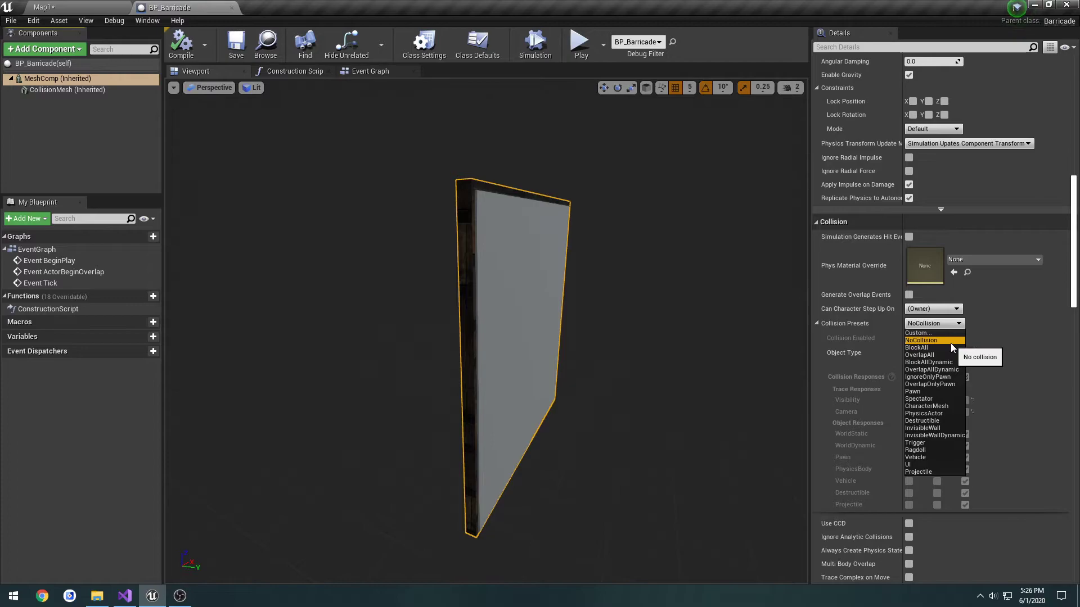
{"action": "left_click", "coordinate": [934, 332]}
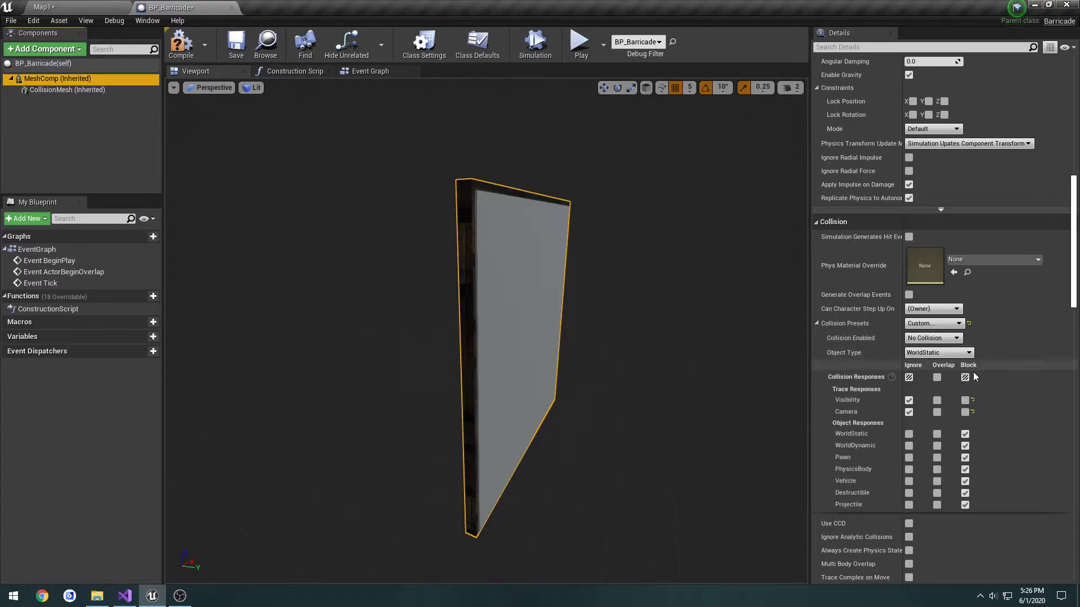
{"action": "left_click", "coordinate": [966, 378]}
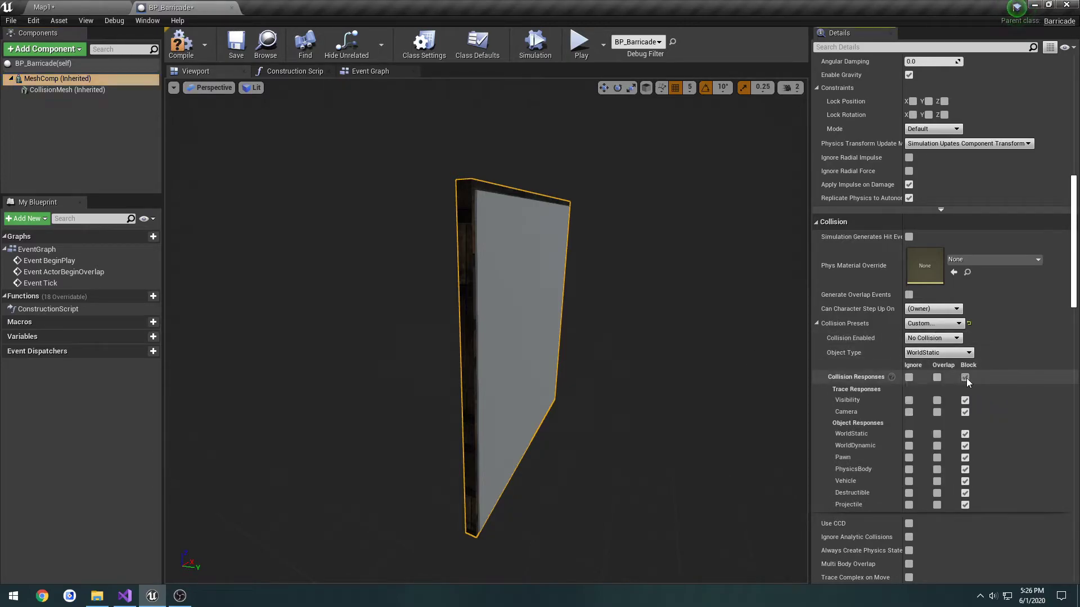
{"action": "scroll", "coordinate": [979, 403], "scroll_direction": "down", "scroll_amount": 2}
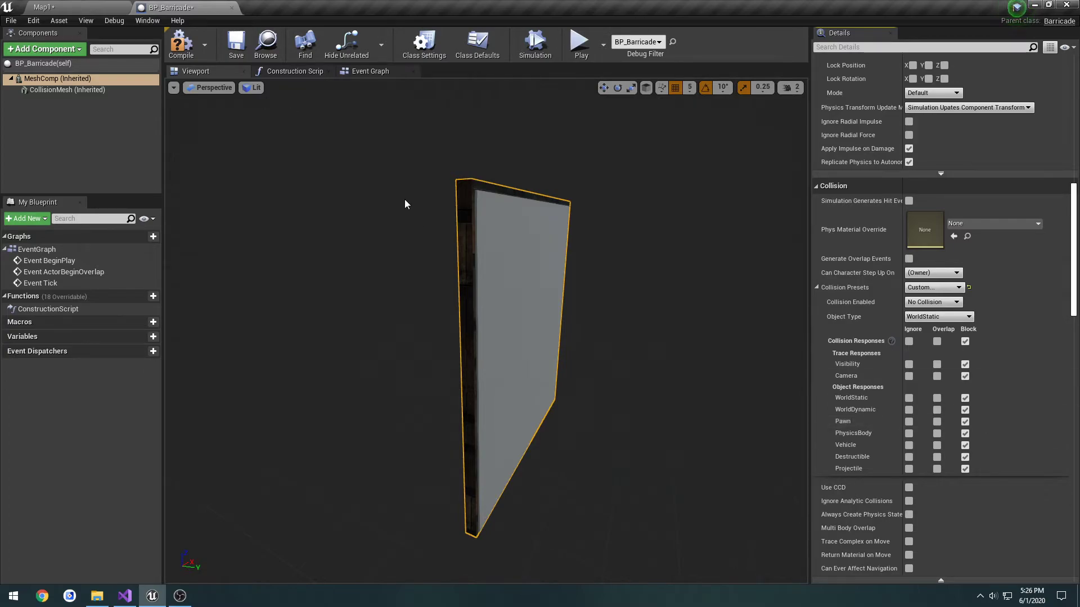
Set the collision preset of BP_Barricade's MeshComp to BlockAllDynamic and save the blueprint
{"action": "left_click", "coordinate": [937, 293]}
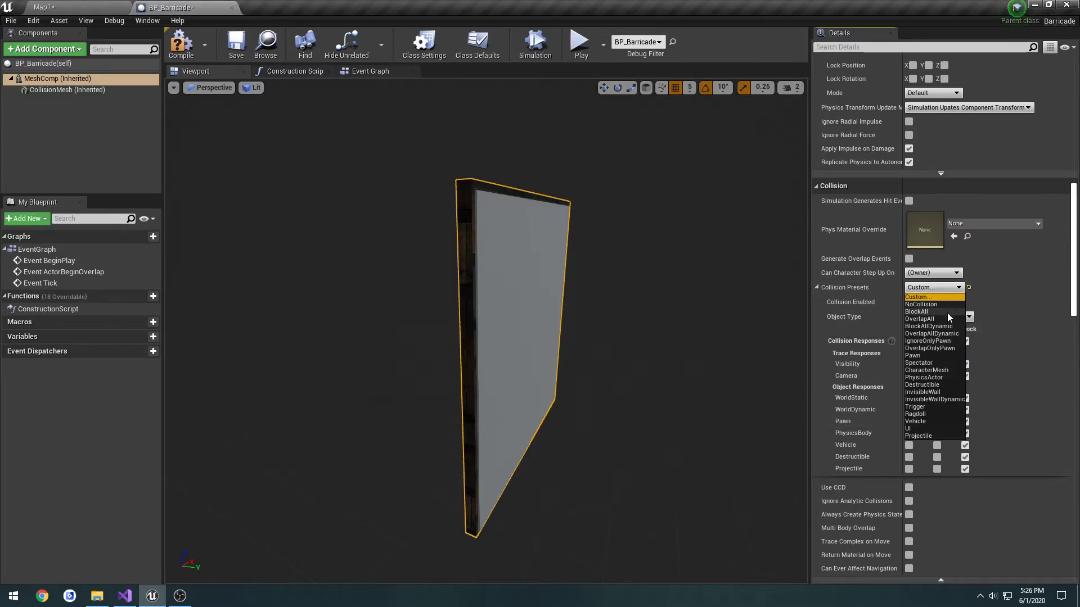
{"action": "left_click", "coordinate": [940, 326]}
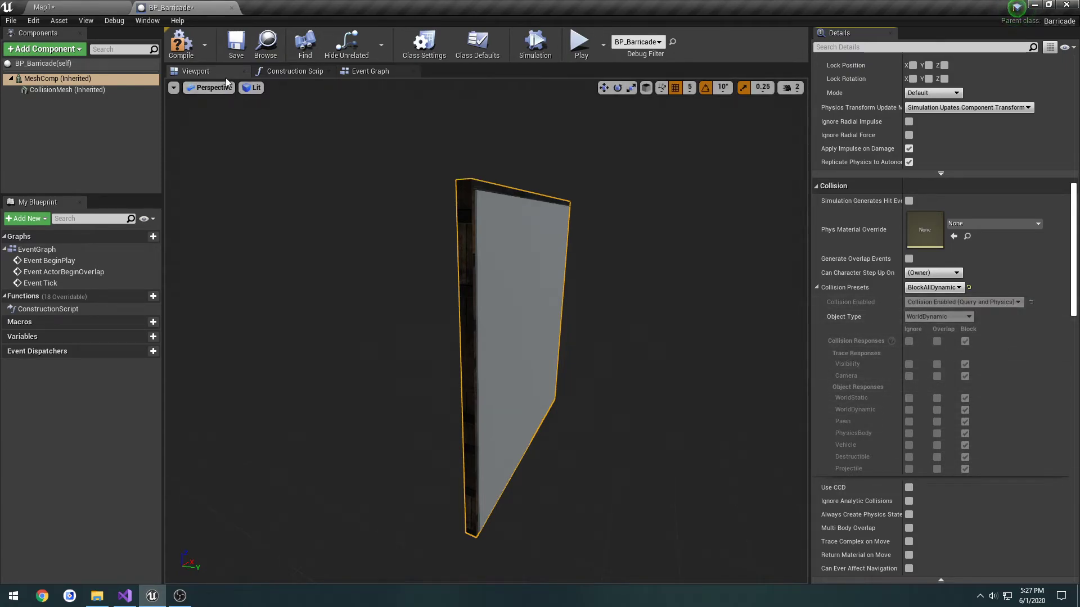
{"action": "left_click", "coordinate": [237, 45]}
Play-test Map1, walking around the barricade and up to its face to buy the door
{"action": "left_click", "coordinate": [50, 6]}
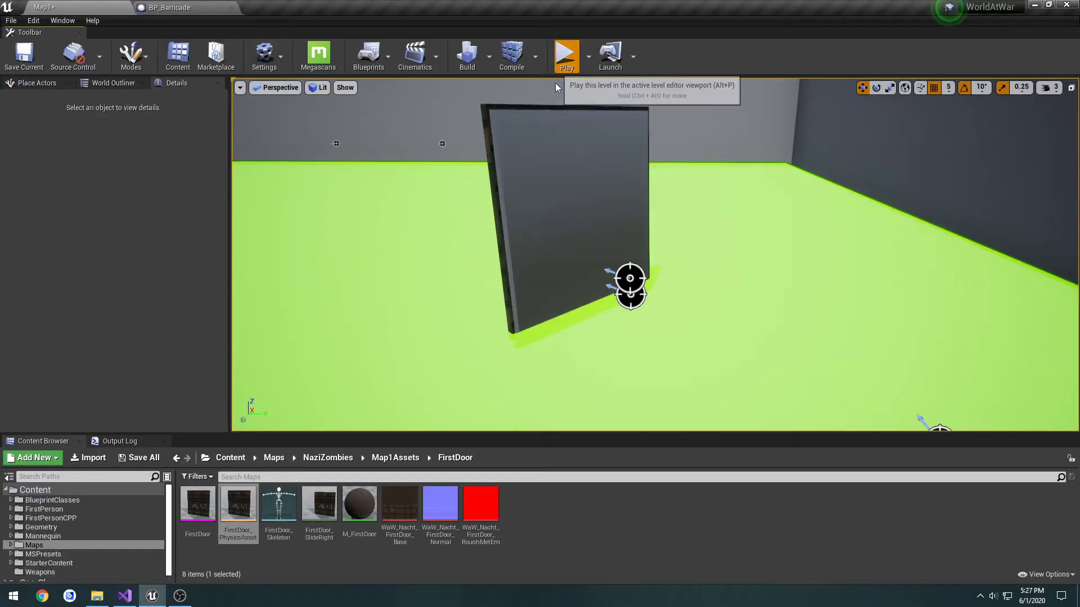
{"action": "left_click", "coordinate": [566, 59]}
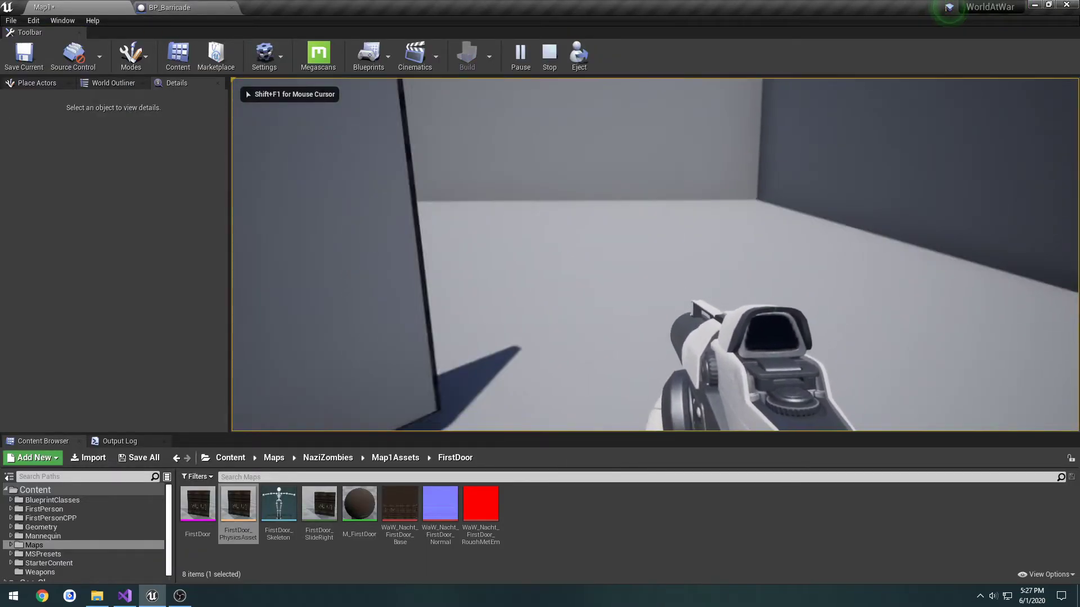
{"action": "key", "text": "a"}
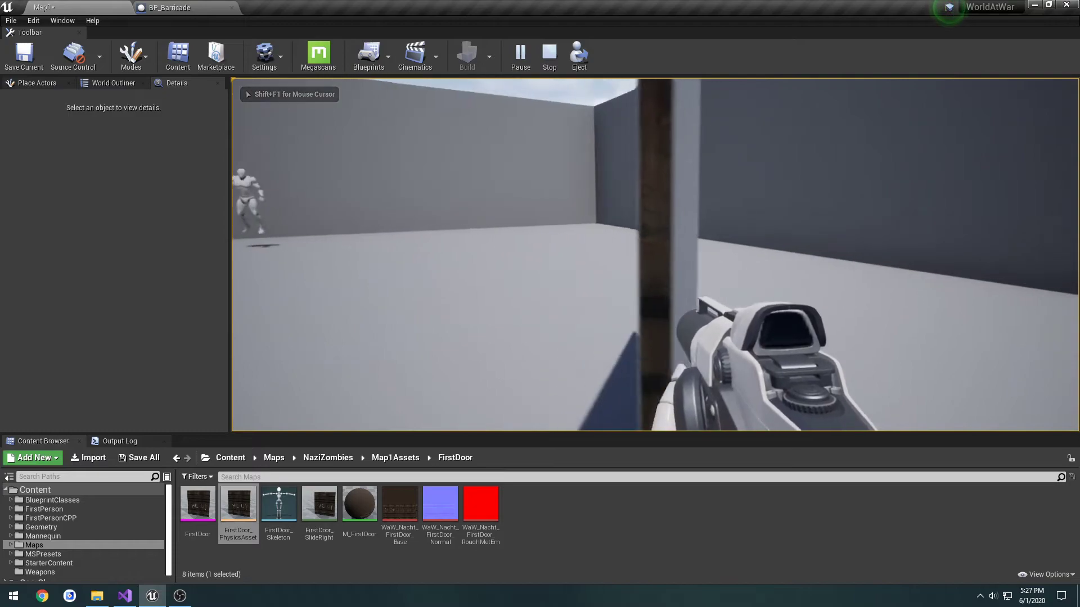
{"action": "key", "text": "d"}
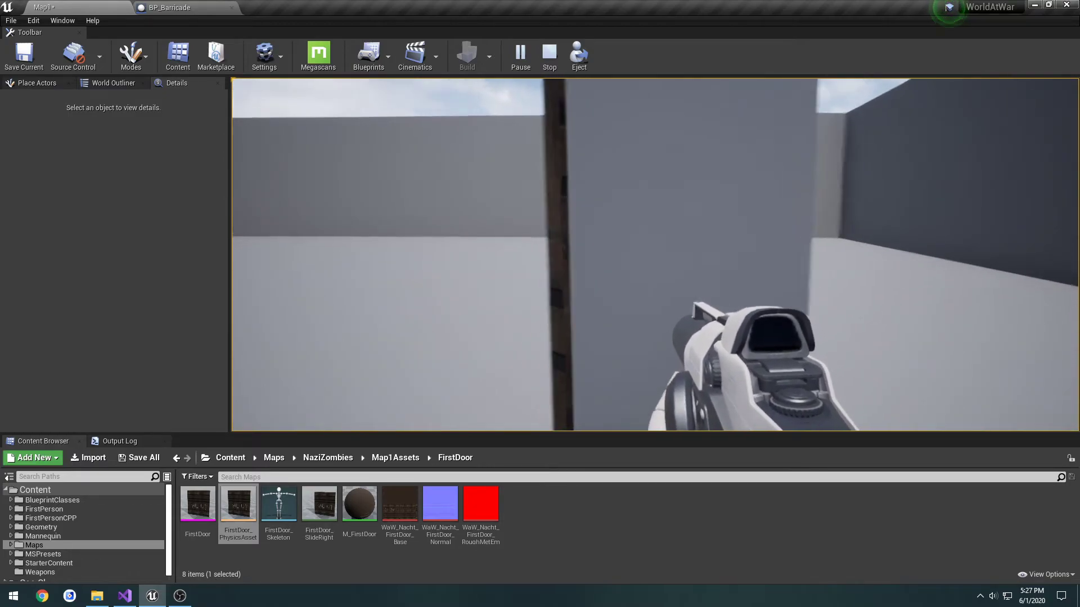
{"action": "key", "text": "a"}
{"action": "key", "text": "d"}
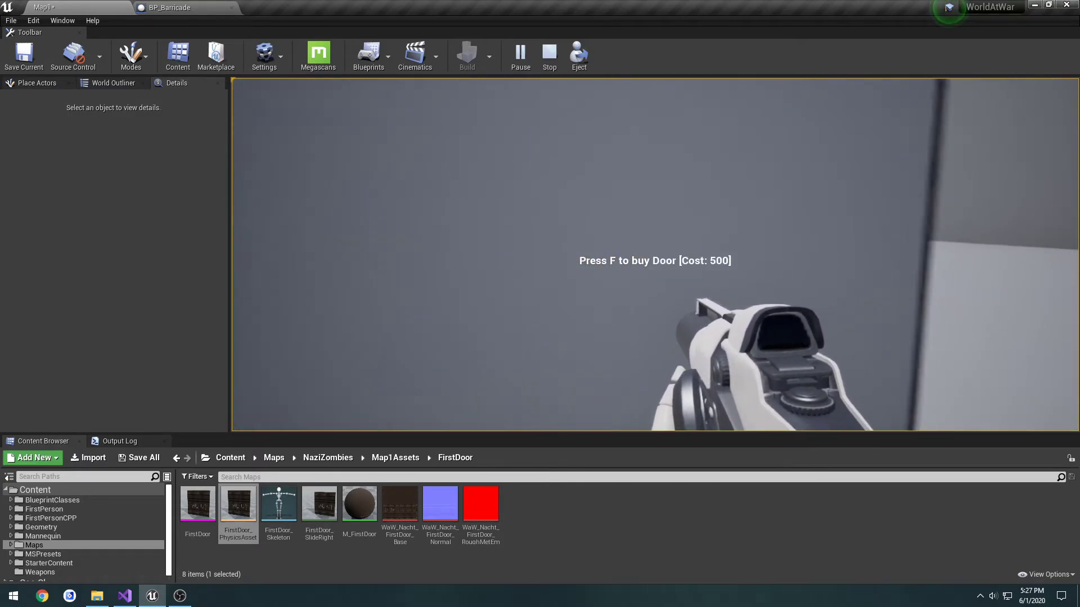
{"action": "key", "text": "s"}
{"action": "key", "text": "w"}
{"action": "key", "text": "d"}
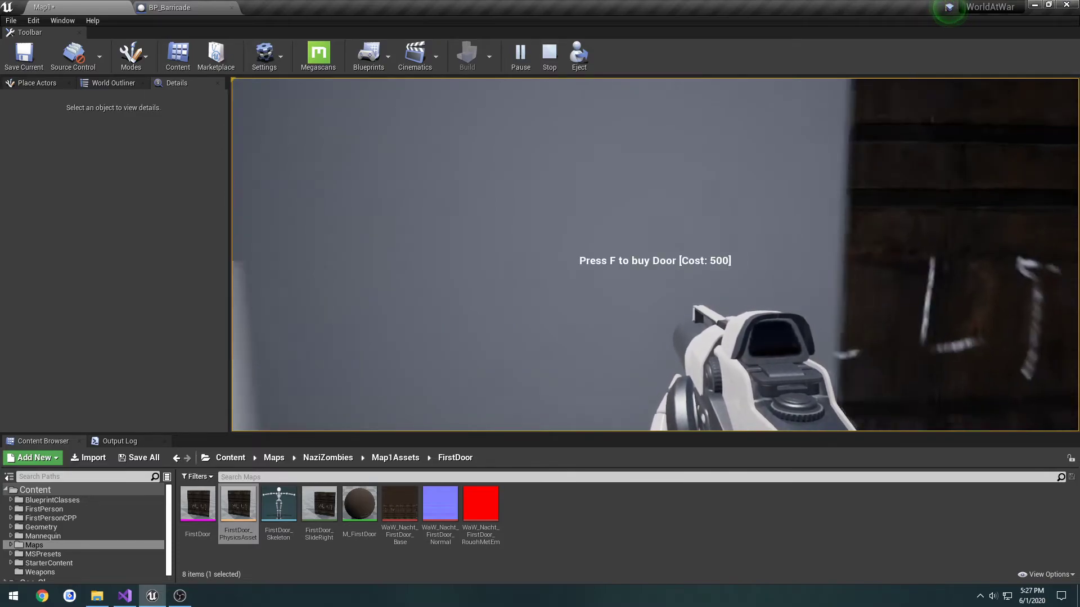
Test the player's collision against both the collision block and the opened wooden door, and end the play test
{"action": "key", "text": "d"}
{"action": "key", "text": "w"}
{"action": "key", "text": "a"}
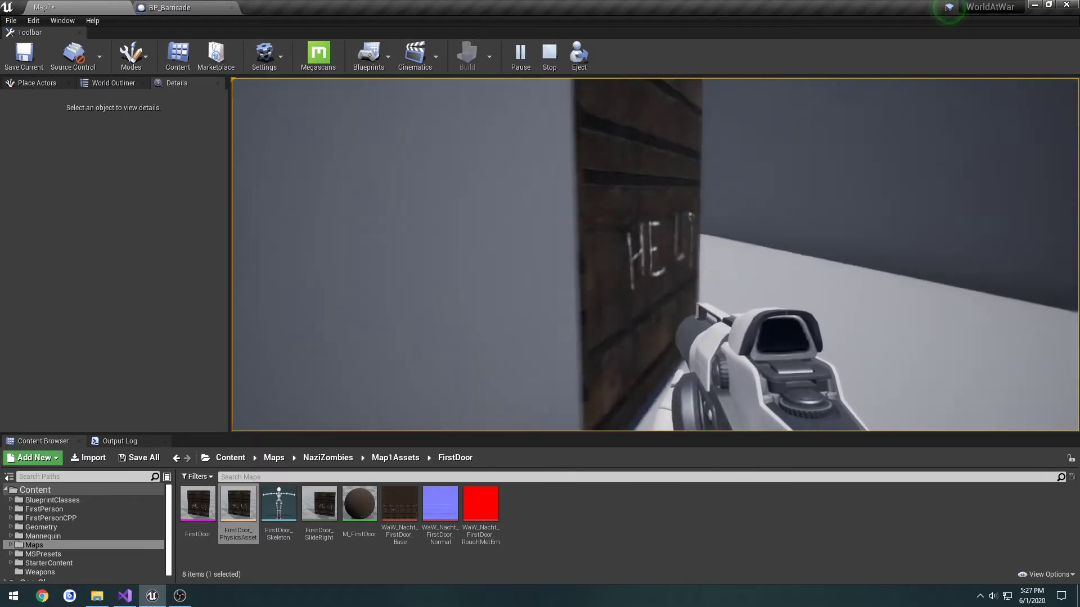
{"action": "key", "text": "d"}
{"action": "key", "text": "w"}
{"action": "key", "text": "s"}
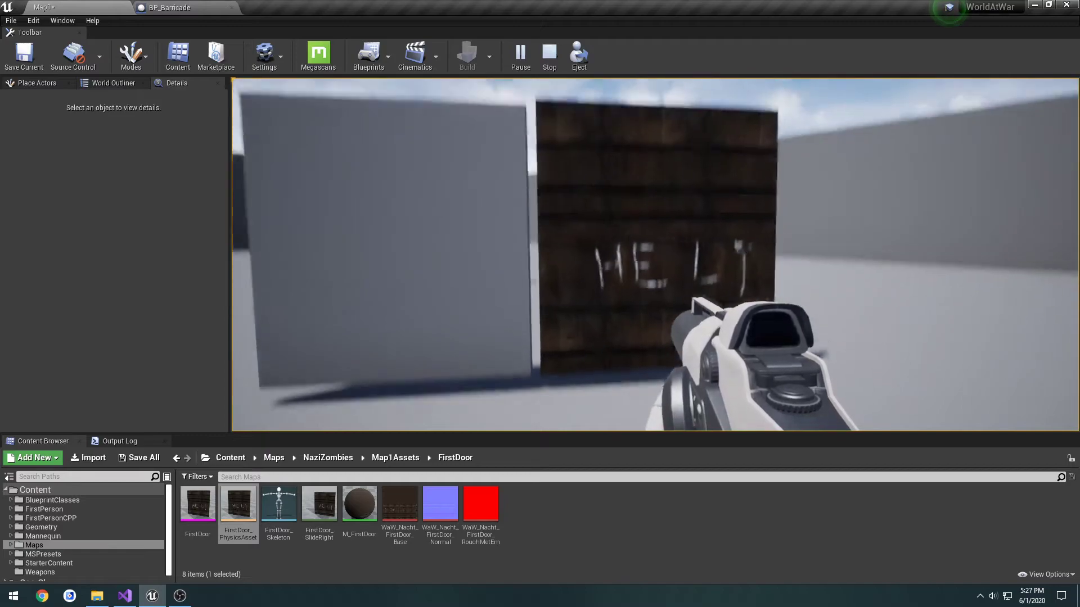
{"action": "key", "text": "w"}
{"action": "key", "text": "s"}
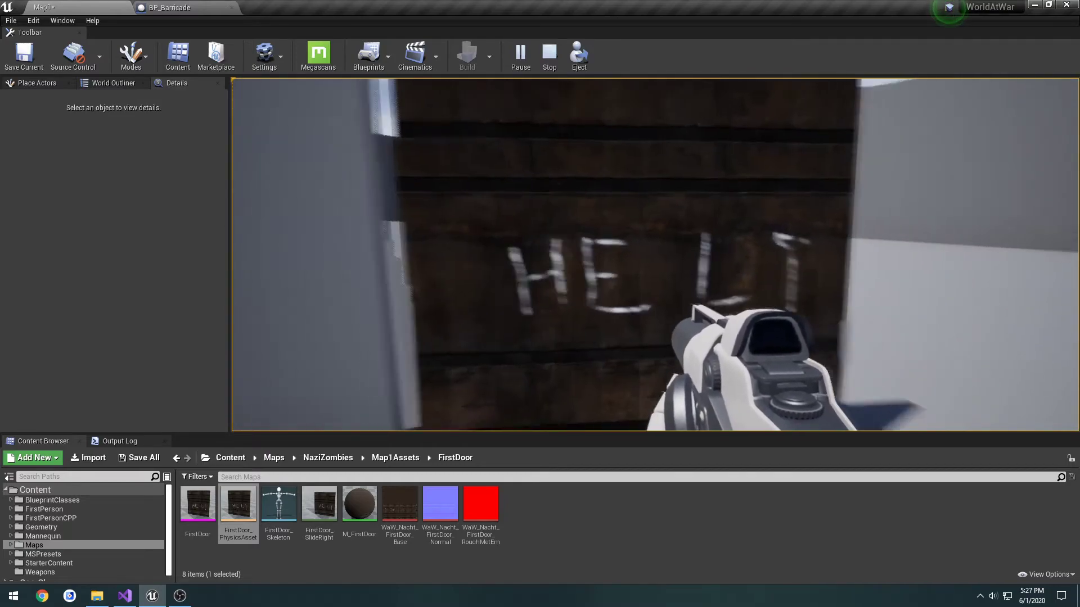
{"action": "key", "text": "d"}
{"action": "key", "text": "a"}
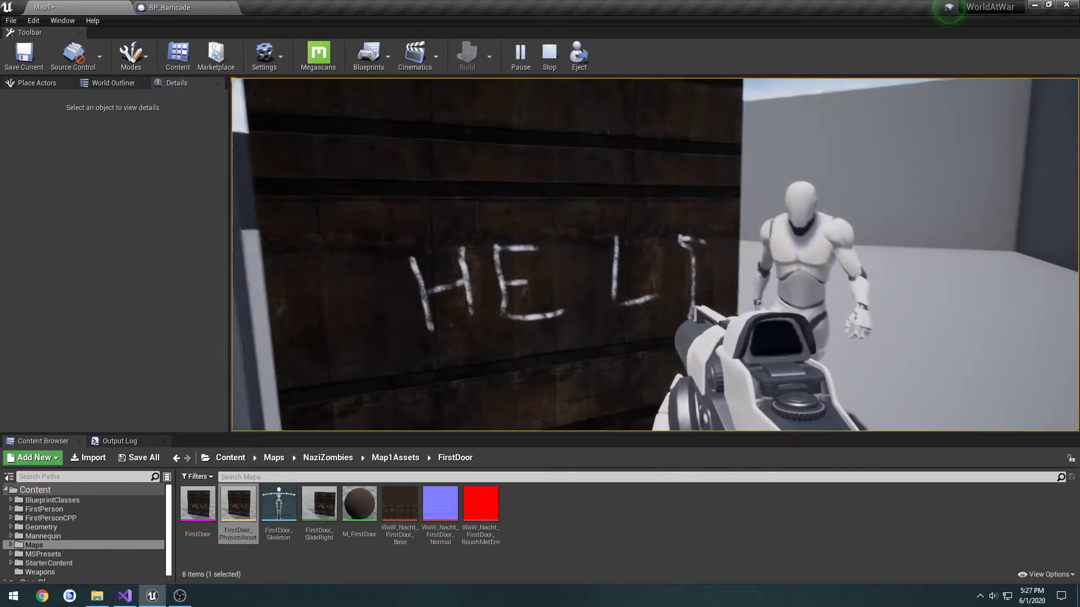
{"action": "key", "text": "s"}
{"action": "key", "text": "Escape"}
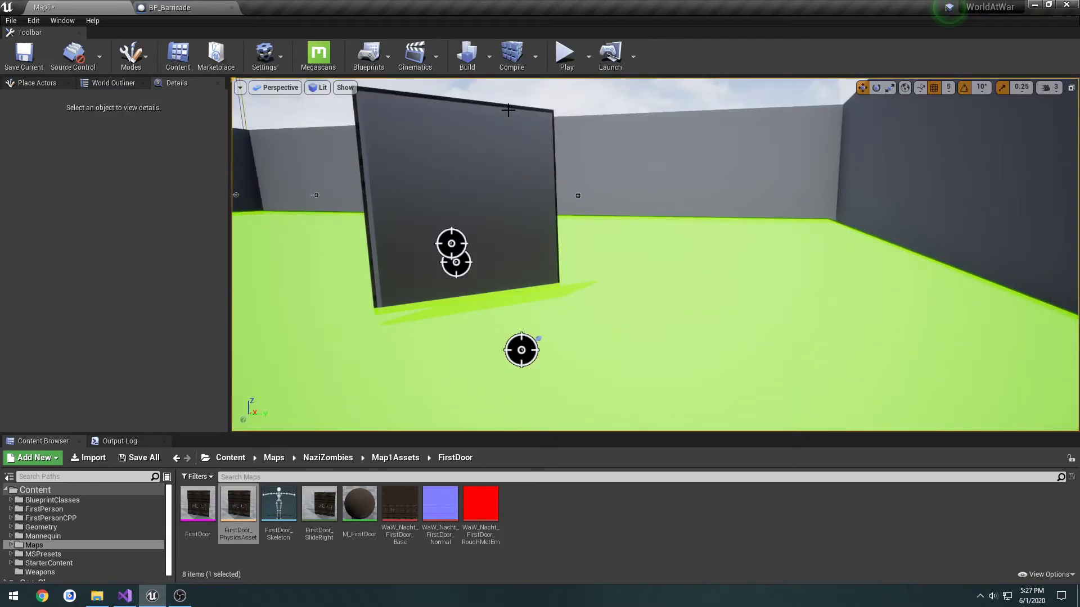
Select the barricade in the level and inspect the CollisionMesh and its settings in the BP_Barricade blueprint
{"action": "key", "text": "a"}
{"action": "right_click_drag", "start_coordinate": [508, 117], "coordinate": [508, 135]}
{"action": "key", "text": "s"}
{"action": "left_click", "coordinate": [534, 184]}
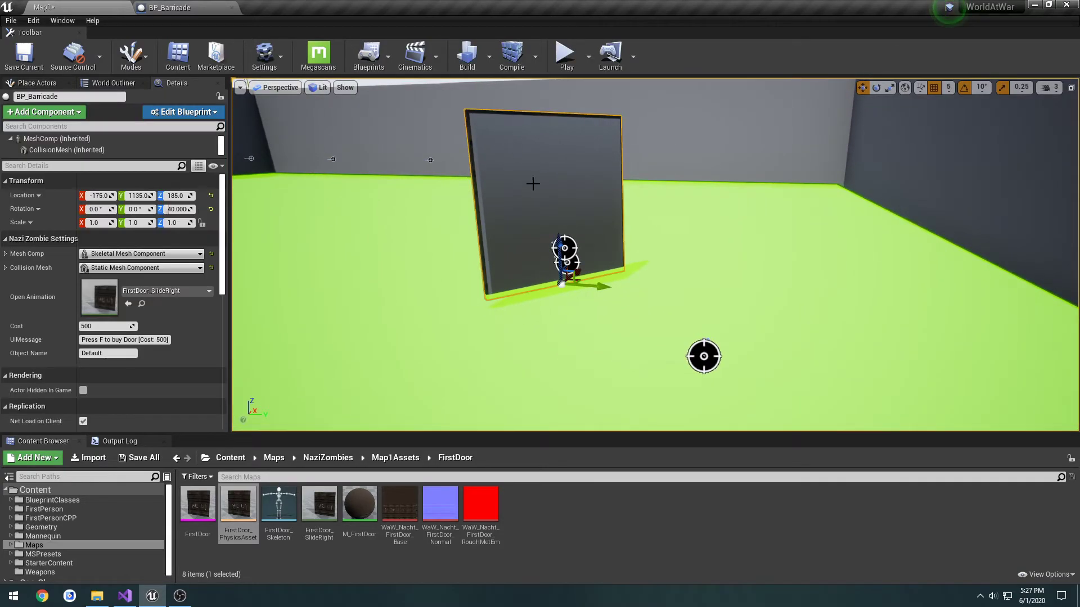
{"action": "double_click", "coordinate": [68, 149]}
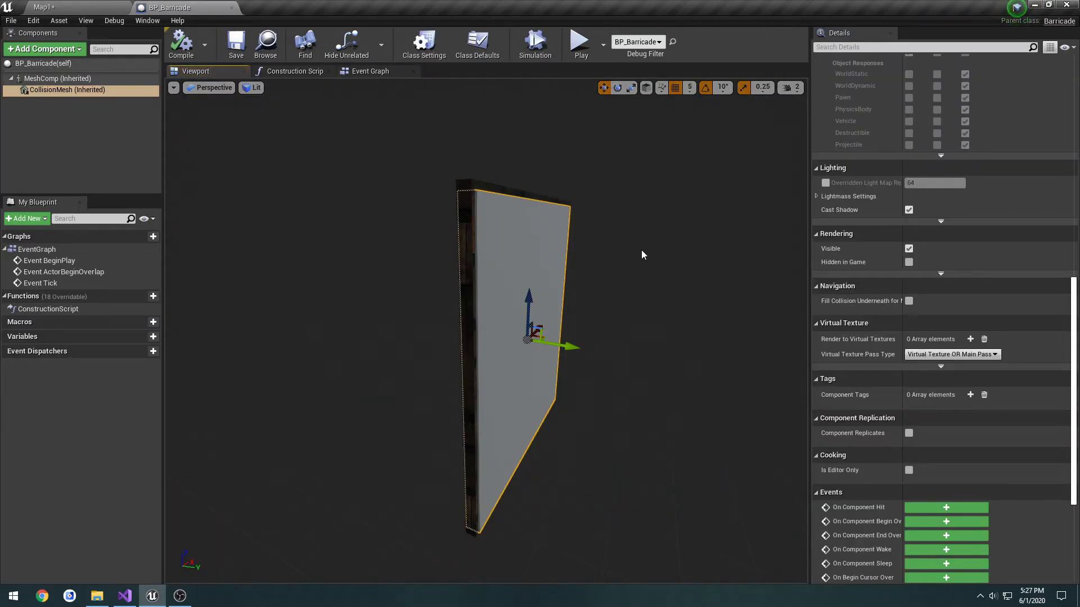
{"action": "key", "text": "d"}
{"action": "right_click_drag", "start_coordinate": [642, 251], "coordinate": [641, 249]}
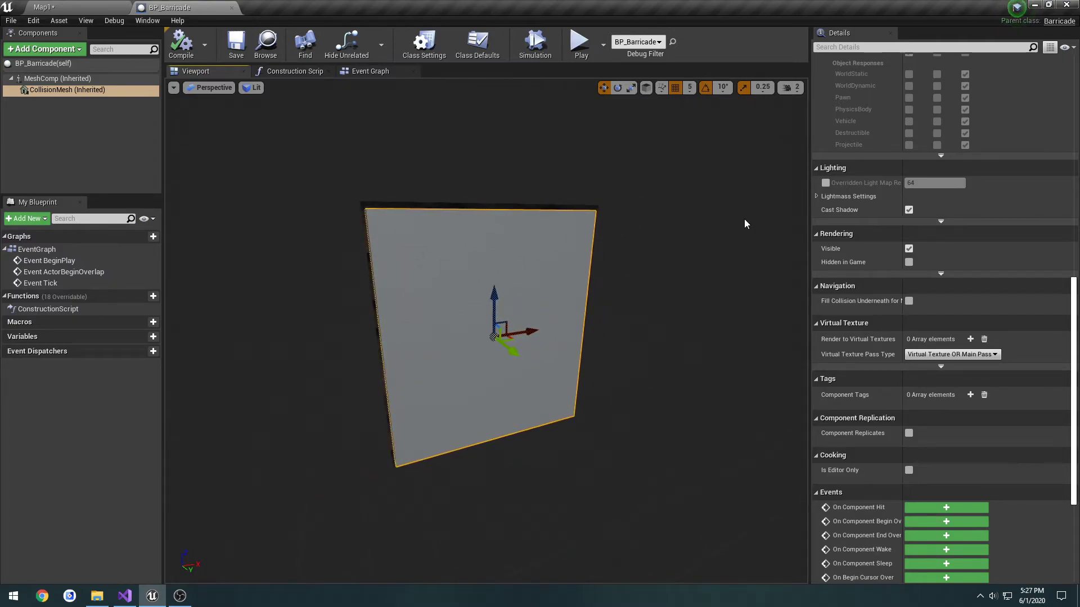
{"action": "scroll", "coordinate": [951, 237], "scroll_direction": "up", "scroll_amount": 2}
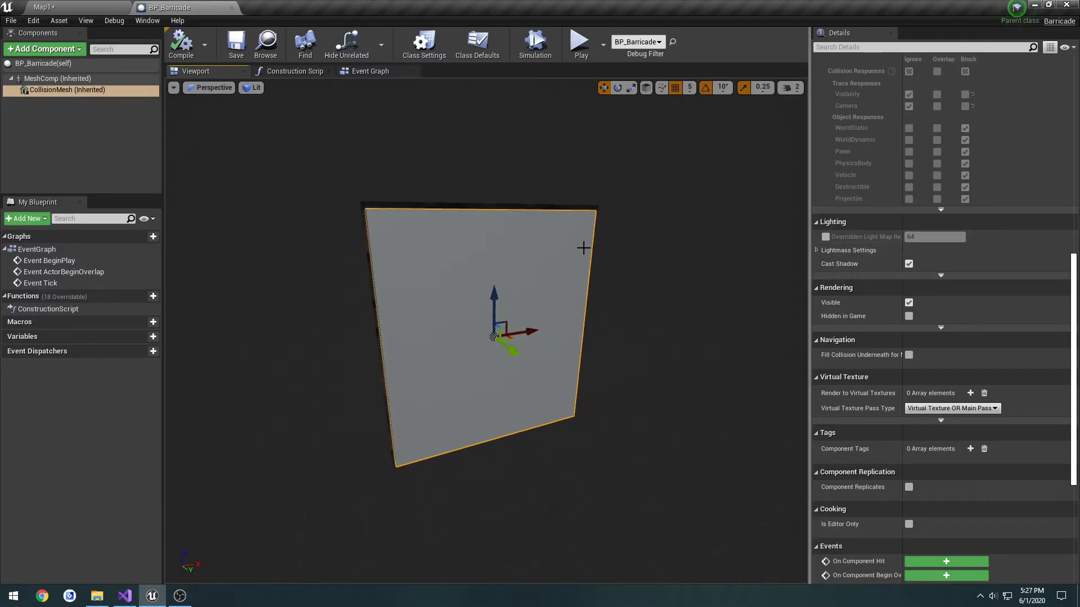
Set the collision preset of the placed barricade's CollisionMesh to Custom in Map1
{"action": "left_click", "coordinate": [66, 7]}
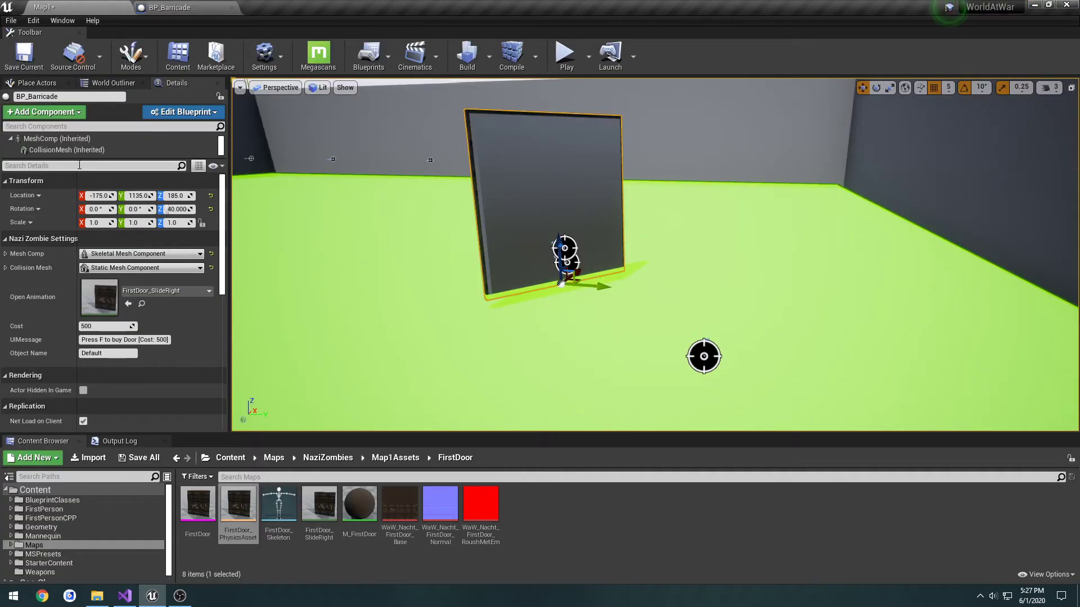
{"action": "left_click", "coordinate": [113, 149]}
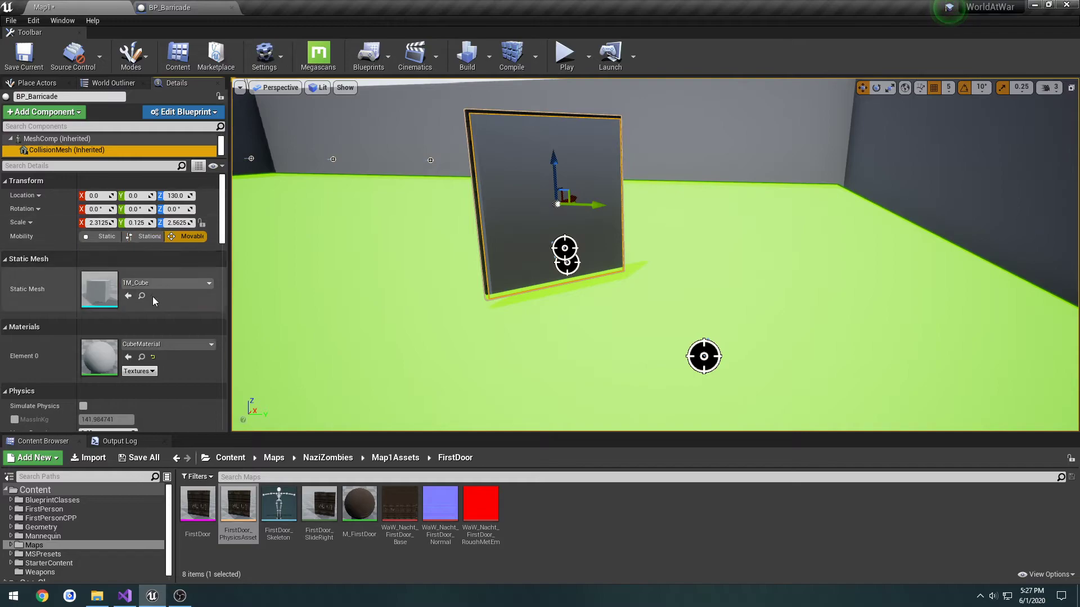
{"action": "scroll", "coordinate": [156, 286], "scroll_direction": "down", "scroll_amount": 6}
{"action": "scroll", "coordinate": [156, 289], "scroll_direction": "down", "scroll_amount": 3}
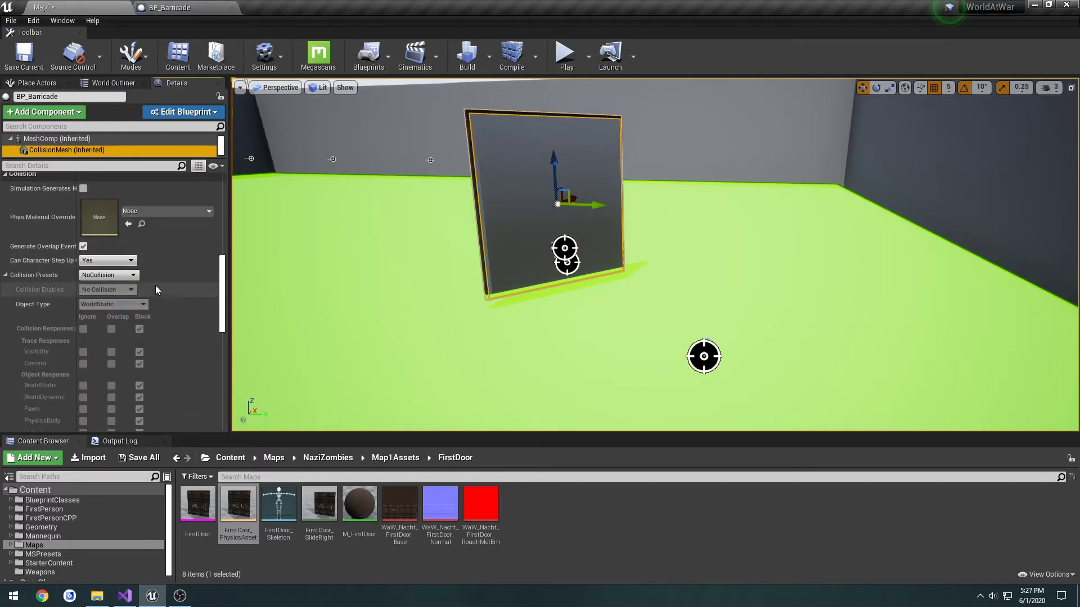
{"action": "left_click", "coordinate": [112, 275]}
{"action": "left_click", "coordinate": [115, 290]}
{"action": "scroll", "coordinate": [180, 279], "scroll_direction": "down", "scroll_amount": 3}
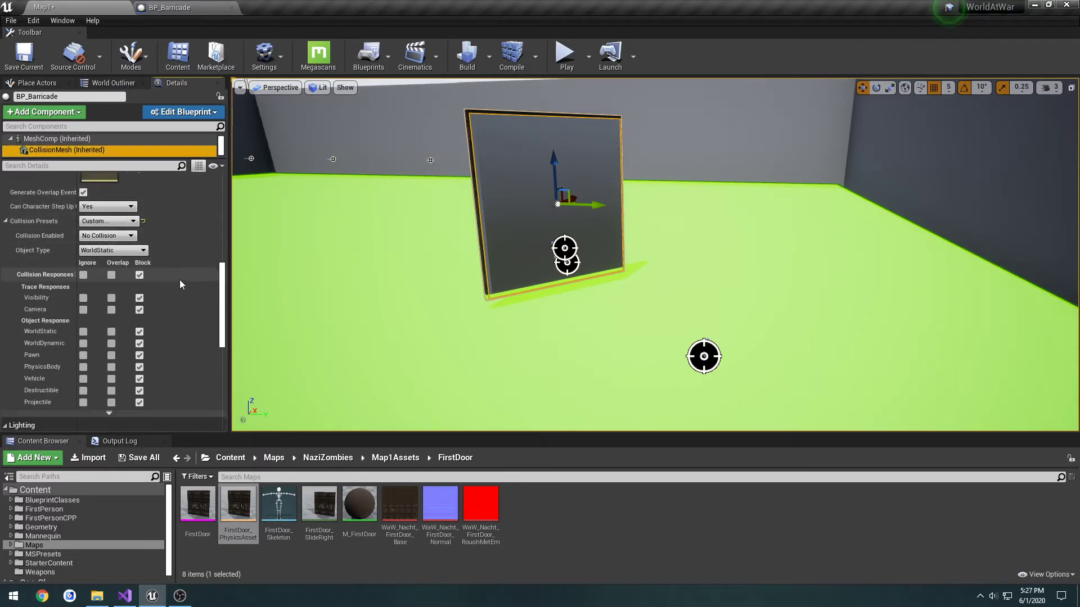
{"action": "scroll", "coordinate": [180, 277], "scroll_direction": "down", "scroll_amount": 1}
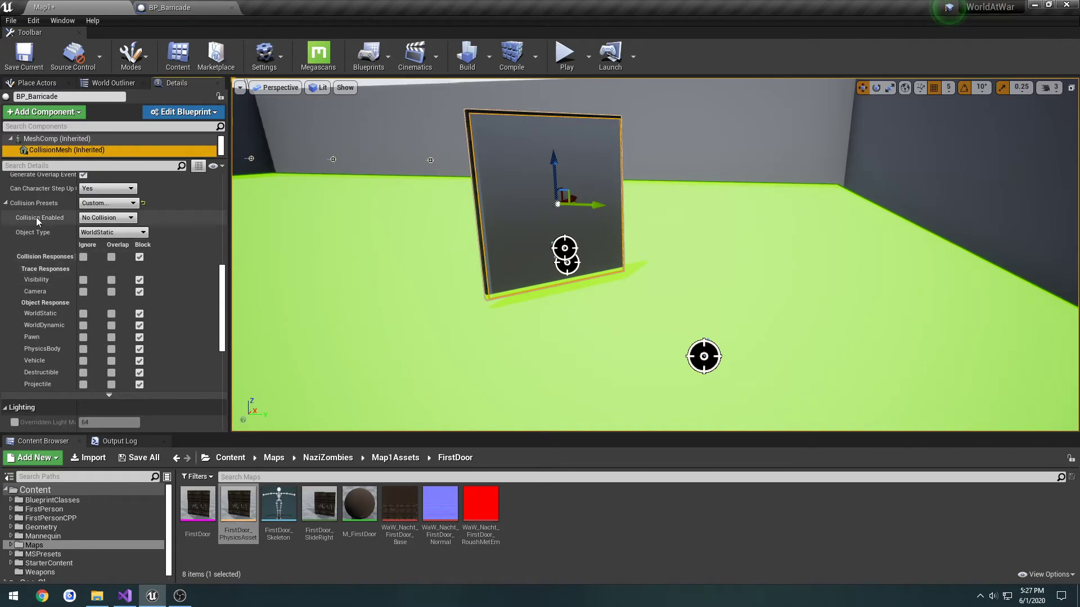
Try Query and Physics and Physics Only as the CollisionMesh's collision mode, and settle on Query Only (No Physics Collision)
{"action": "left_click", "coordinate": [113, 217]}
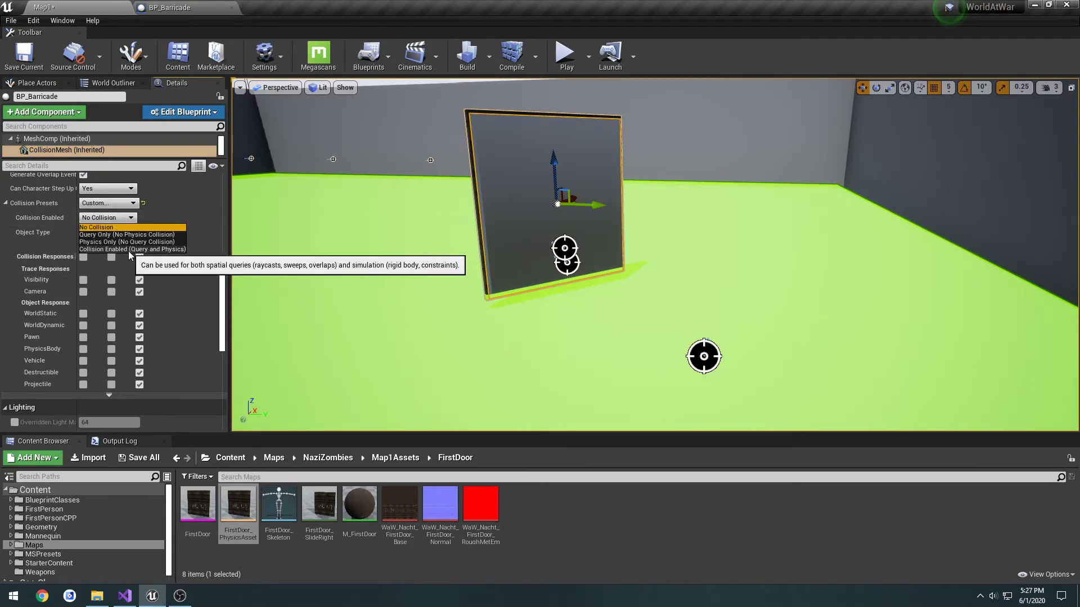
{"action": "left_click", "coordinate": [167, 250]}
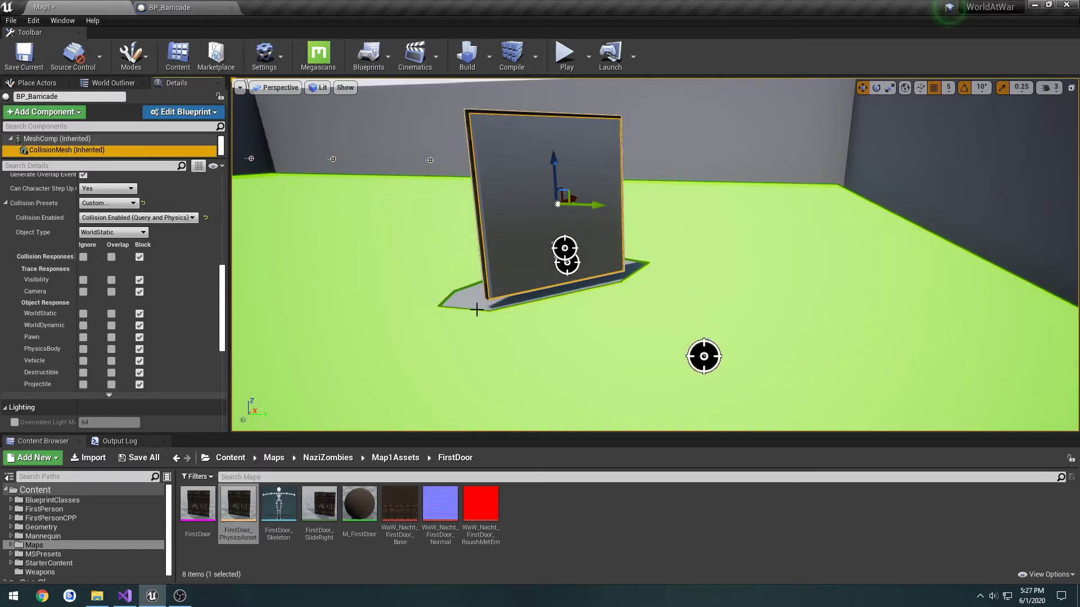
{"action": "left_click", "coordinate": [139, 218]}
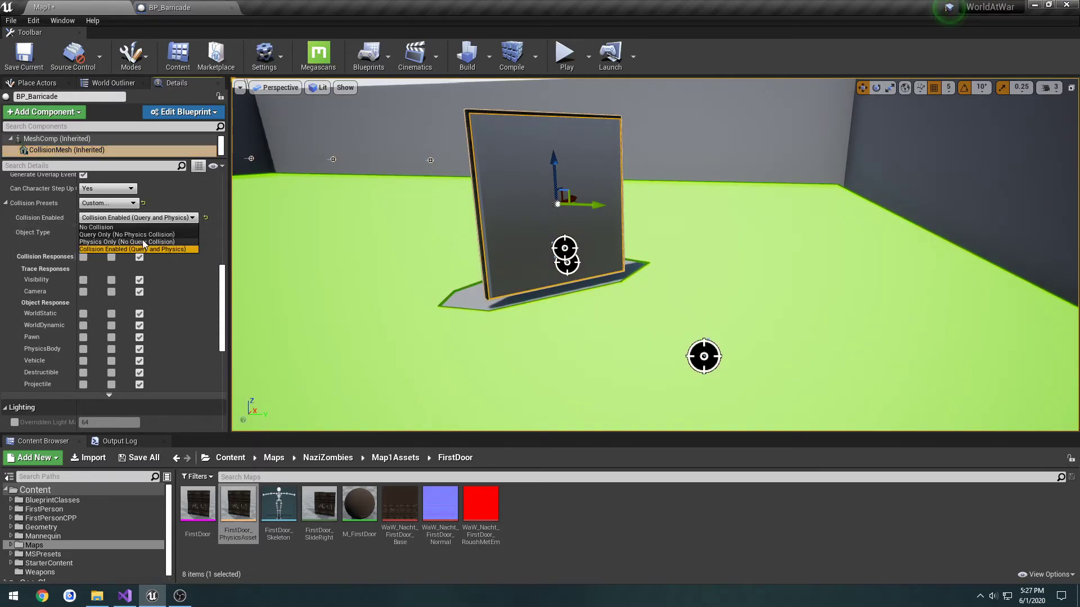
{"action": "left_click", "coordinate": [138, 242]}
{"action": "left_click", "coordinate": [139, 218]}
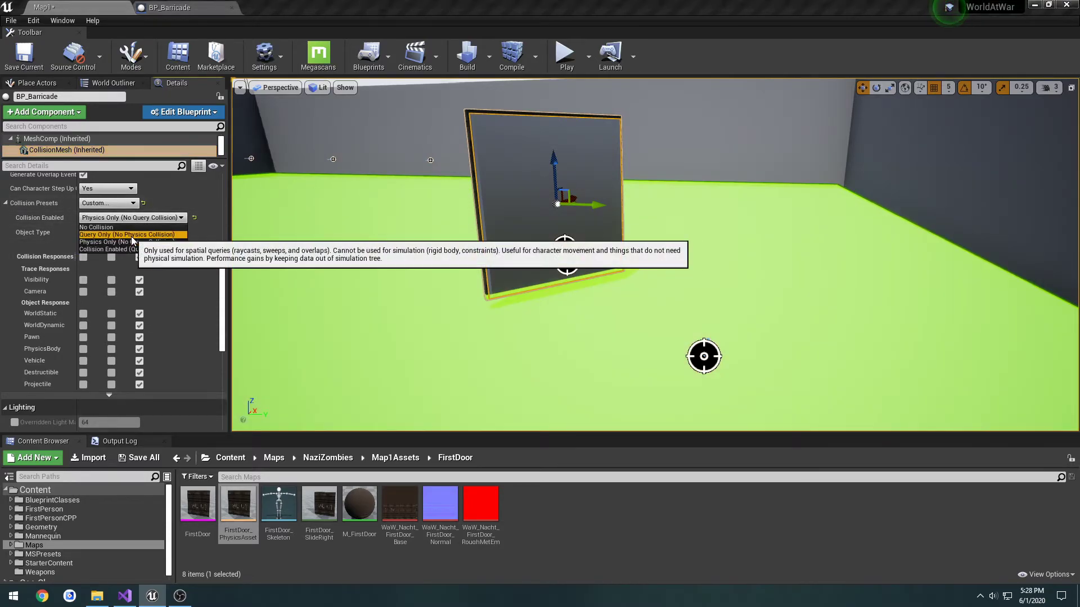
{"action": "left_click", "coordinate": [172, 234]}
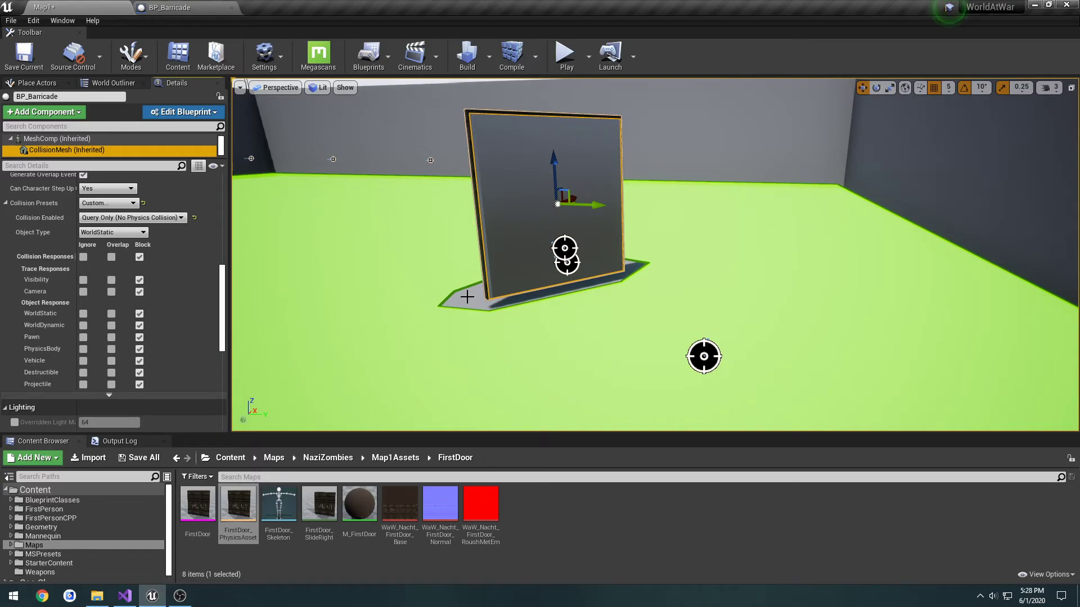
Set the placed CollisionMesh to ignore all collision channels, try blocking Vehicle, and block only Pawn instead
{"action": "left_click", "coordinate": [83, 257]}
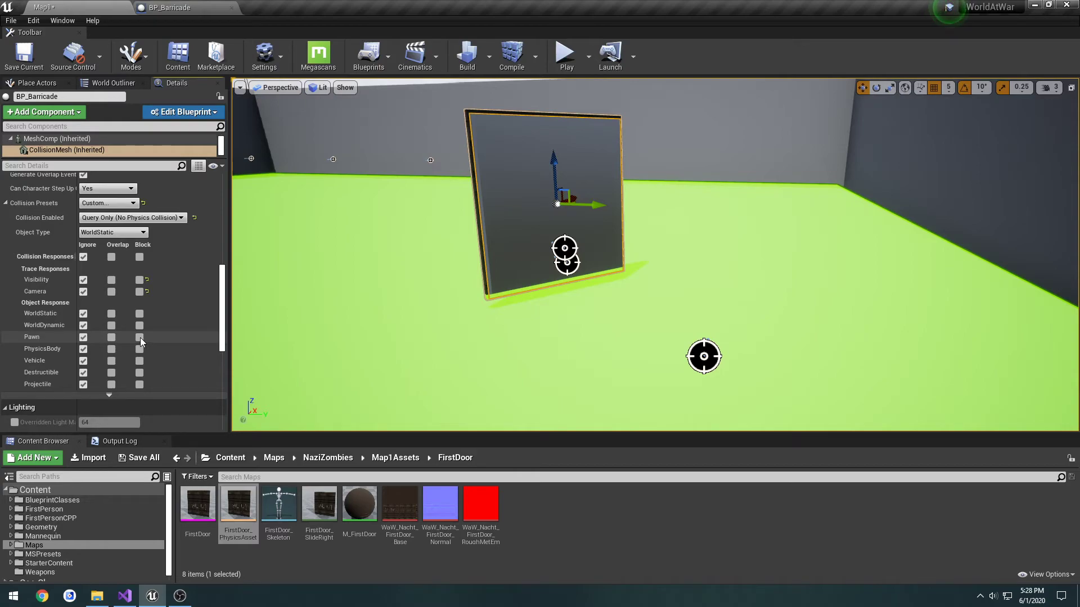
{"action": "left_click", "coordinate": [139, 360]}
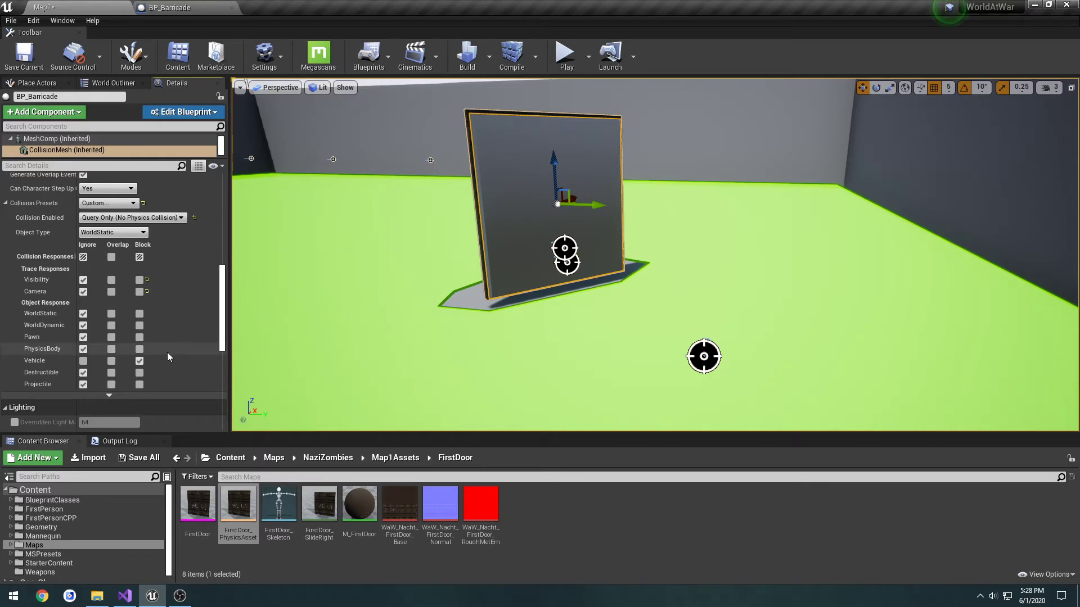
{"action": "left_click", "coordinate": [85, 362]}
{"action": "left_click", "coordinate": [140, 337]}
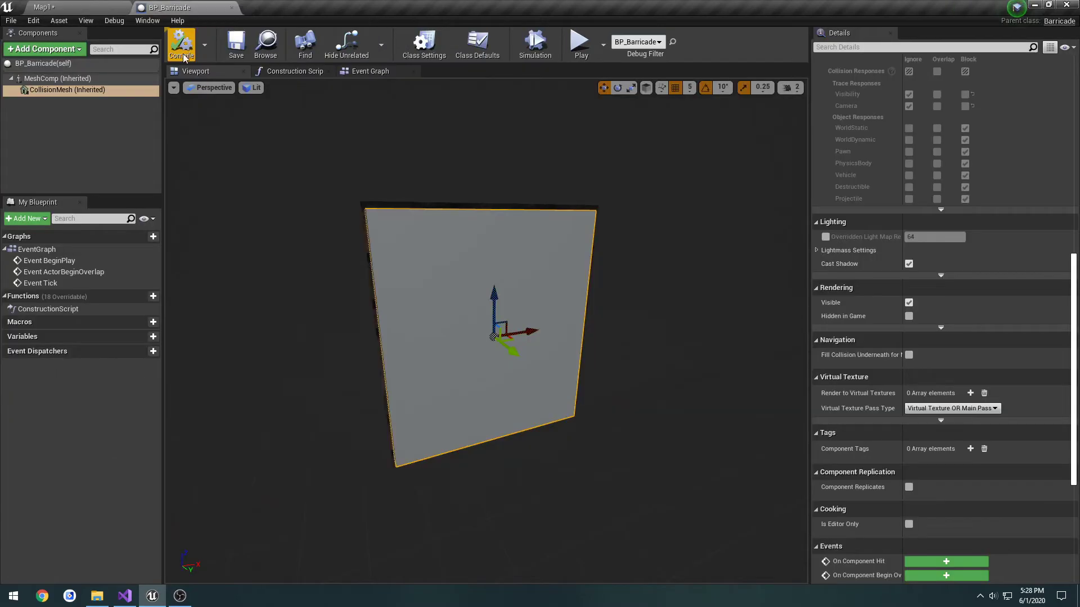
Try the NoCollision preset on the MeshComp in BP_Barricade, compile the blueprint, and return to Map1
{"action": "left_click", "coordinate": [191, 7]}
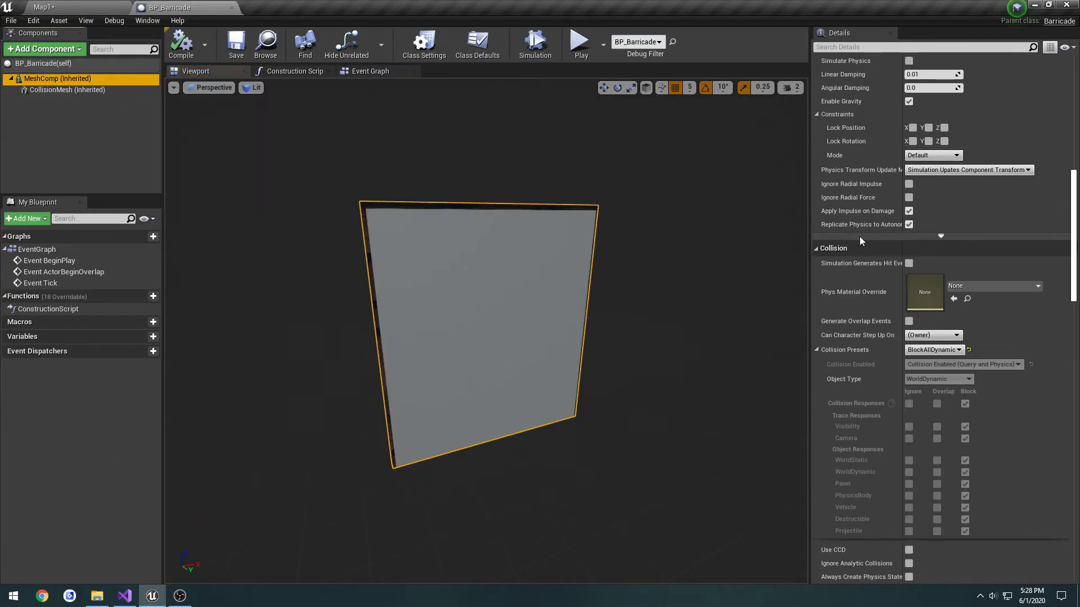
{"action": "left_click", "coordinate": [941, 349]}
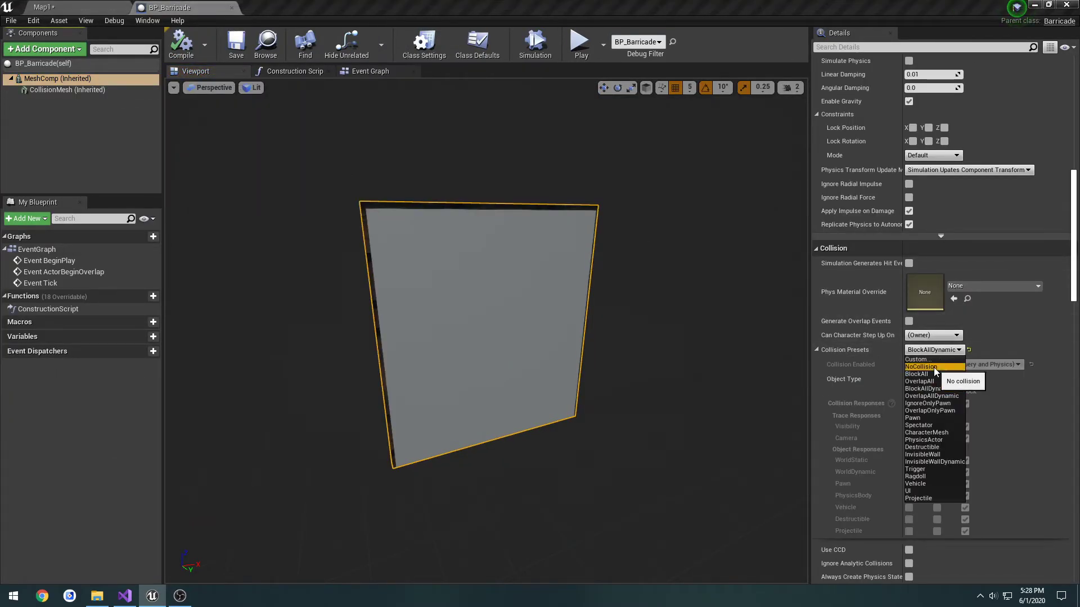
{"action": "left_click", "coordinate": [934, 368]}
{"action": "left_click", "coordinate": [185, 44]}
{"action": "left_click", "coordinate": [96, 7]}
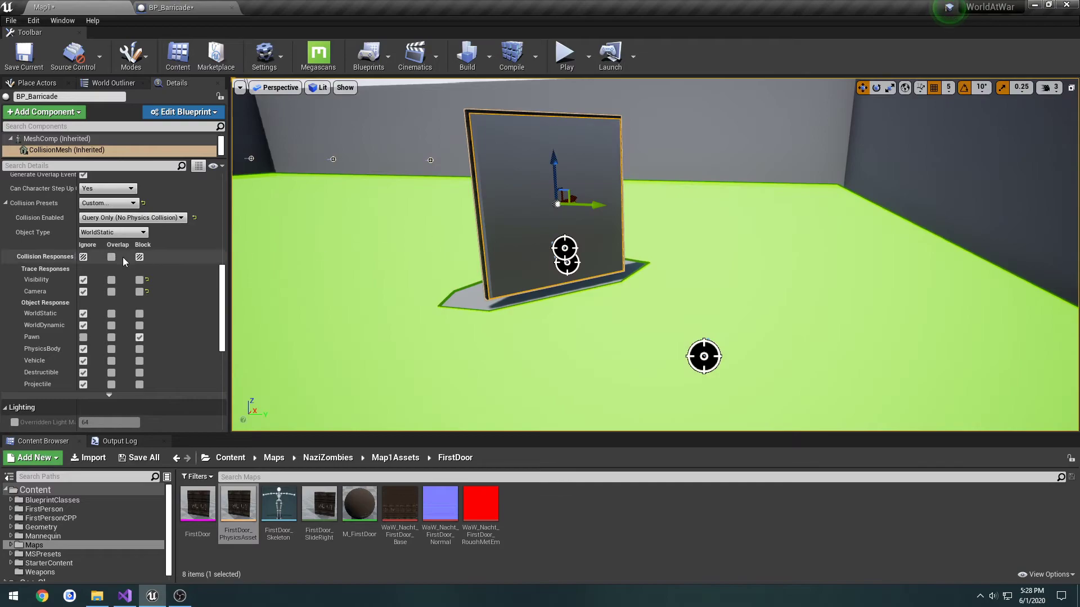
Play-test Map1 by walking the player into and around the barricade, and end the play test
{"action": "left_click", "coordinate": [565, 54]}
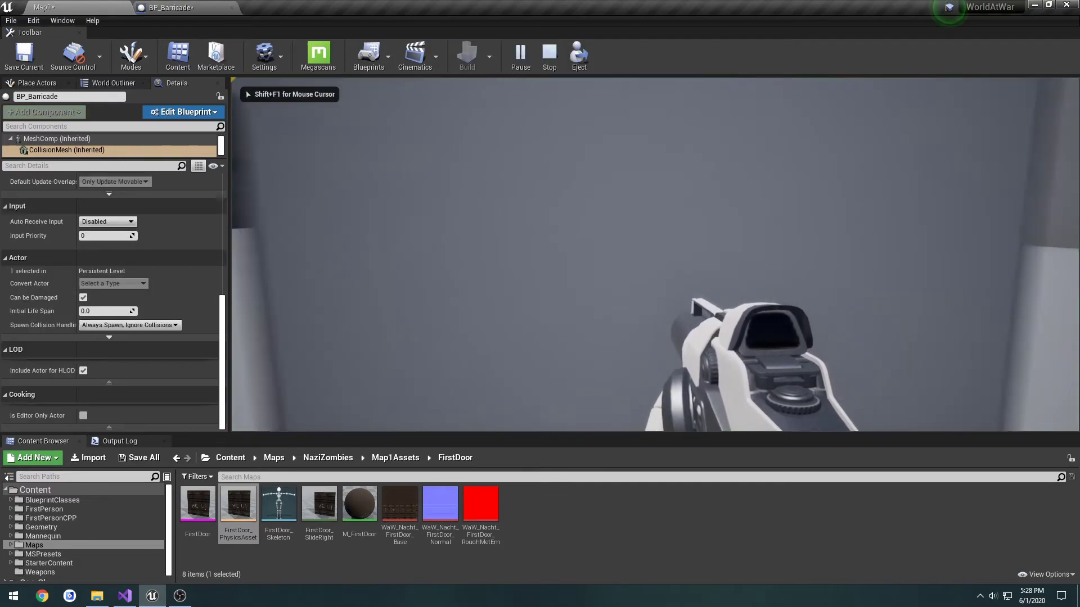
{"action": "key", "text": "w"}
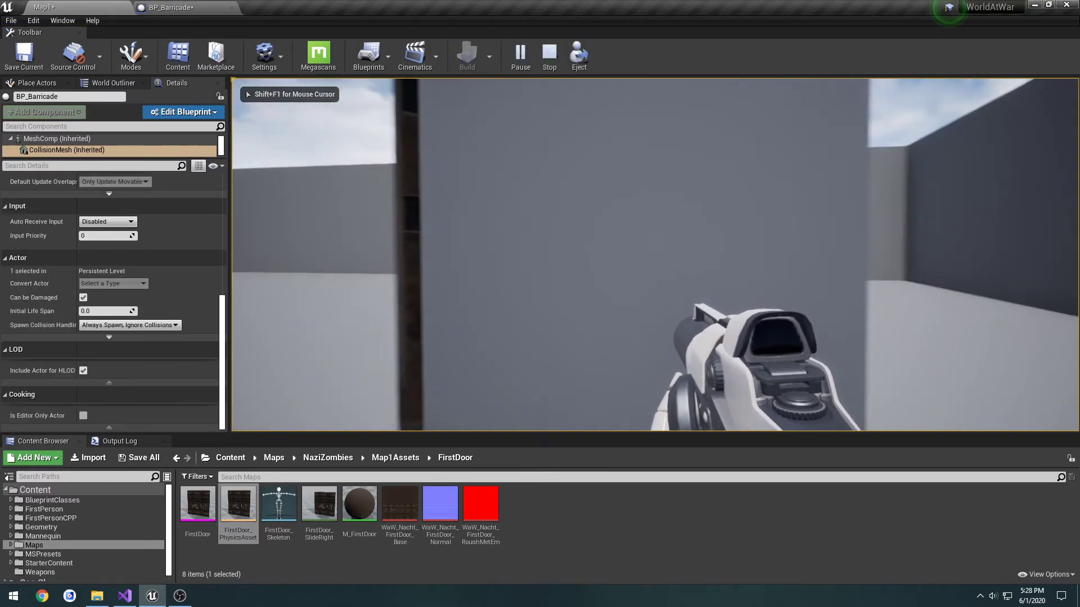
{"action": "key", "text": "w"}
{"action": "key", "text": "w"}
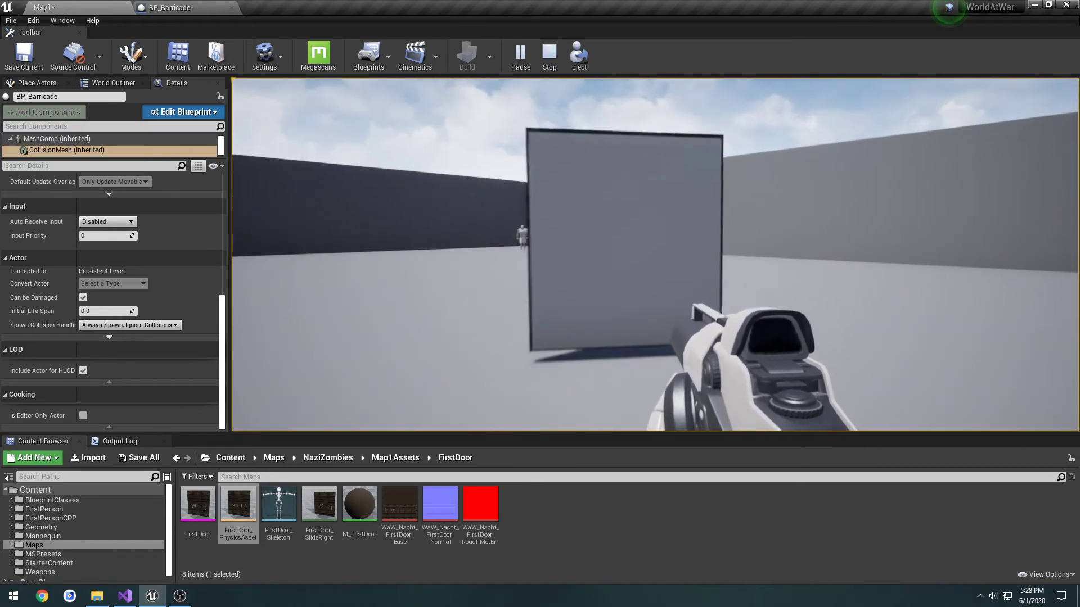
{"action": "key", "text": "Escape"}
{"action": "mouse_move", "coordinate": [591, 203]}
{"action": "right_mouse_down"}
{"action": "mouse_move", "coordinate": [624, 220]}
{"action": "mouse_move", "coordinate": [596, 208]}
{"action": "right_mouse_up"}
Undo the MeshComp preset change and the last channel change from BP_Barricade, save the blueprint, and close it
{"action": "left_click", "coordinate": [163, 8]}
{"action": "left_click", "coordinate": [104, 79]}
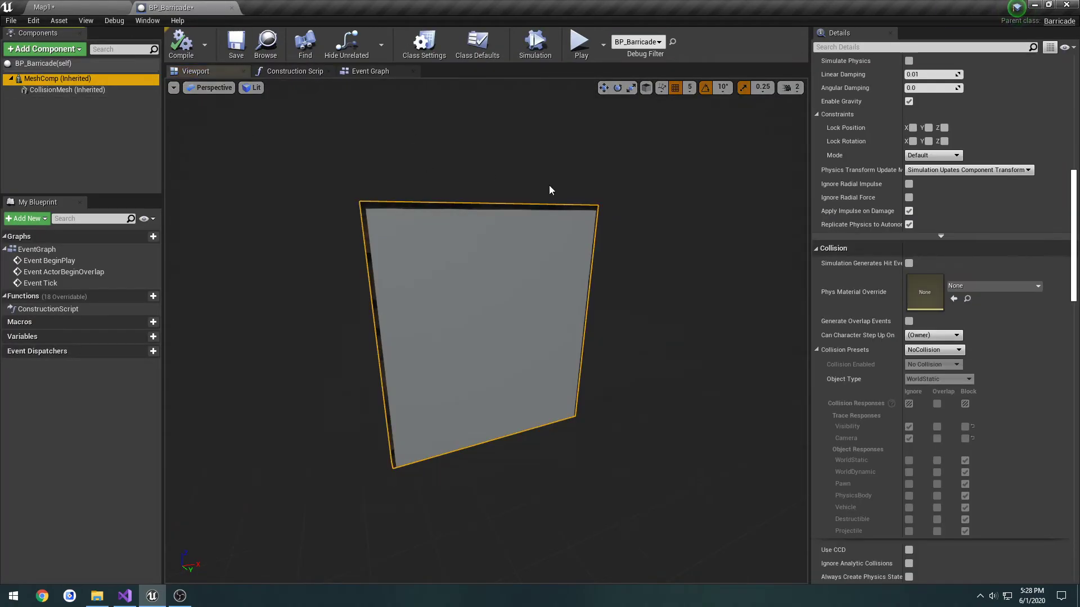
{"action": "key", "text": "ctrl+z"}
{"action": "left_click", "coordinate": [116, 79]}
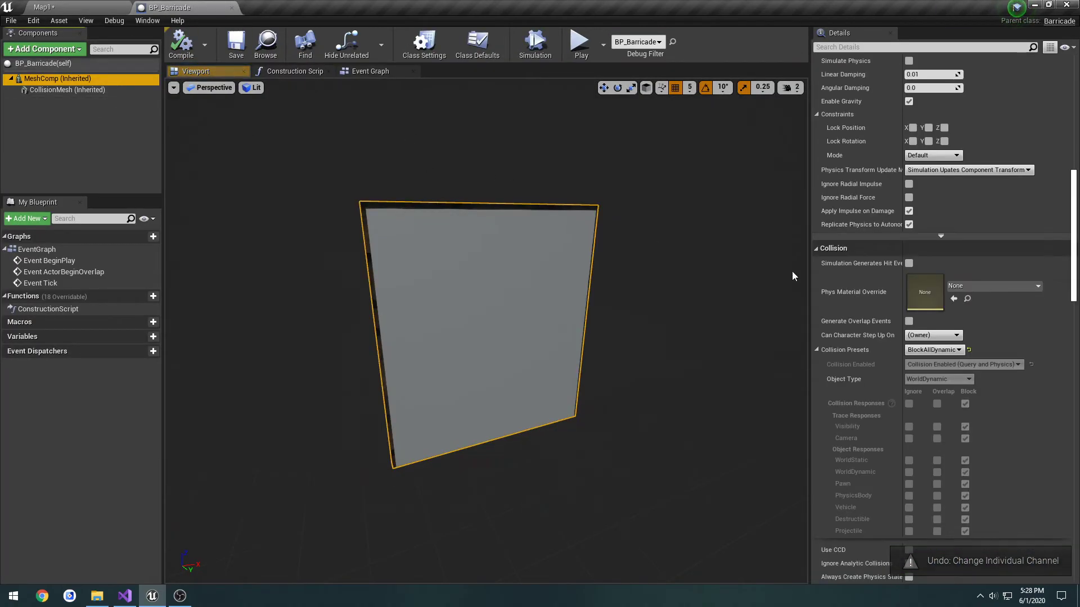
{"action": "left_click", "coordinate": [236, 51]}
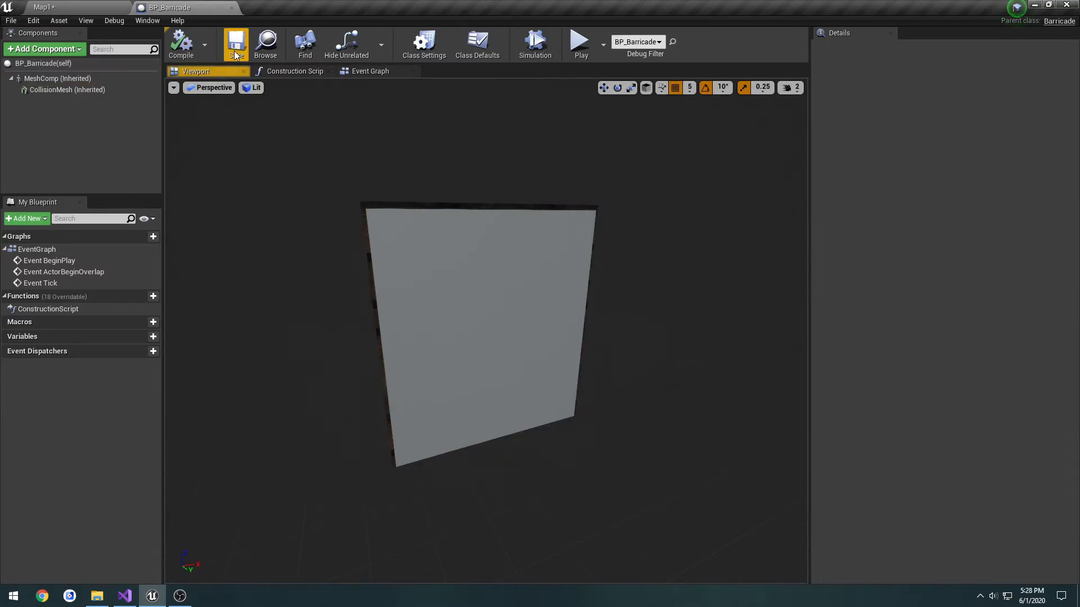
{"action": "left_click", "coordinate": [231, 8]}
Inspect the placed barricade's CollisionMesh responses, and reopen BP_Barricade from the BlueprintClasses Useables folder
{"action": "left_click", "coordinate": [487, 225]}
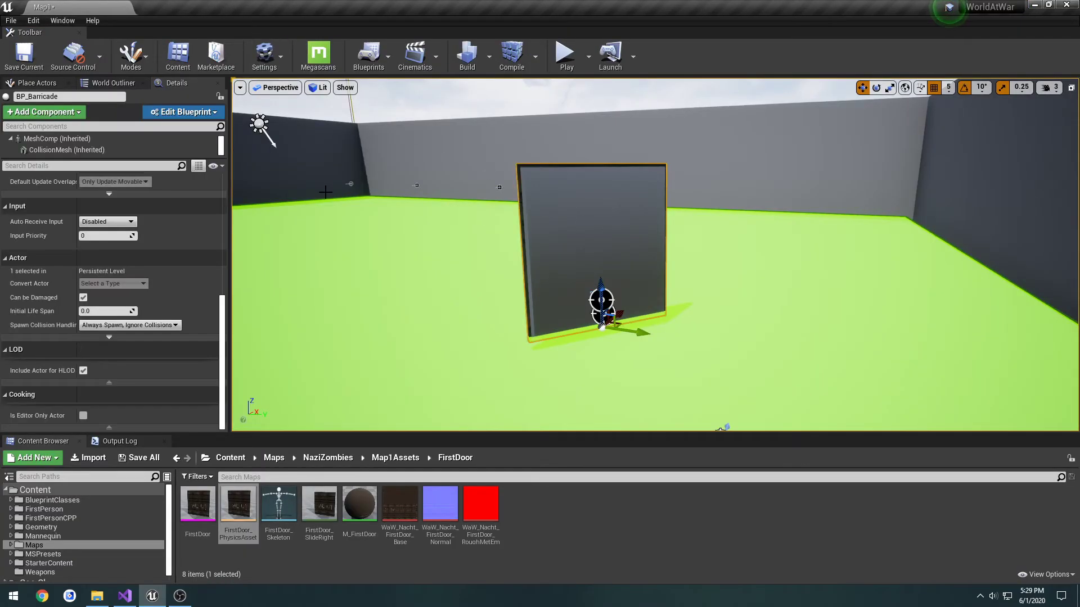
{"action": "left_click", "coordinate": [95, 150]}
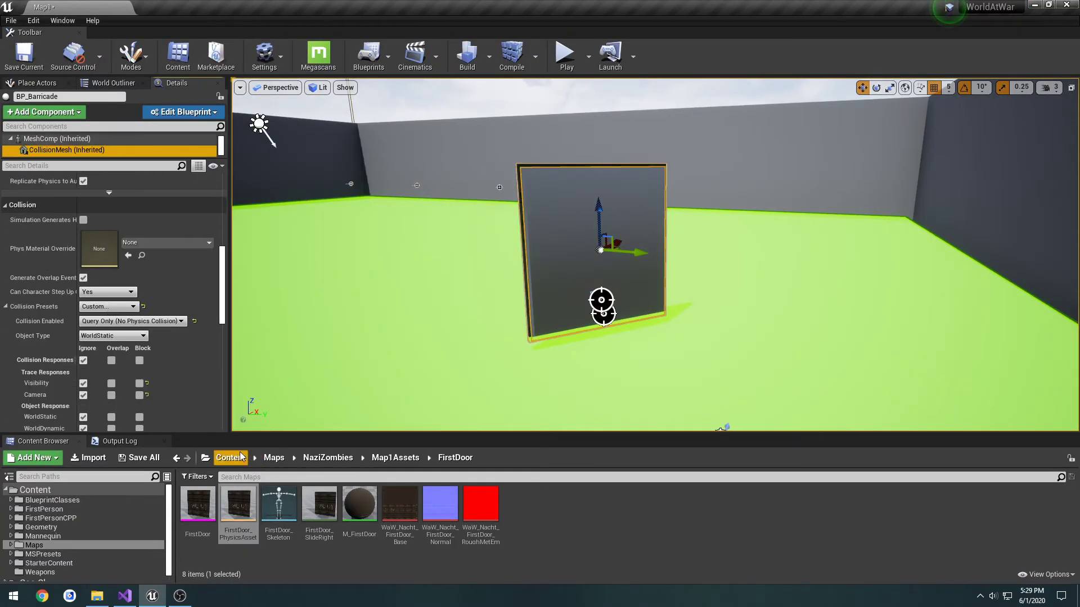
{"action": "left_click", "coordinate": [84, 500]}
{"action": "double_click", "coordinate": [283, 516]}
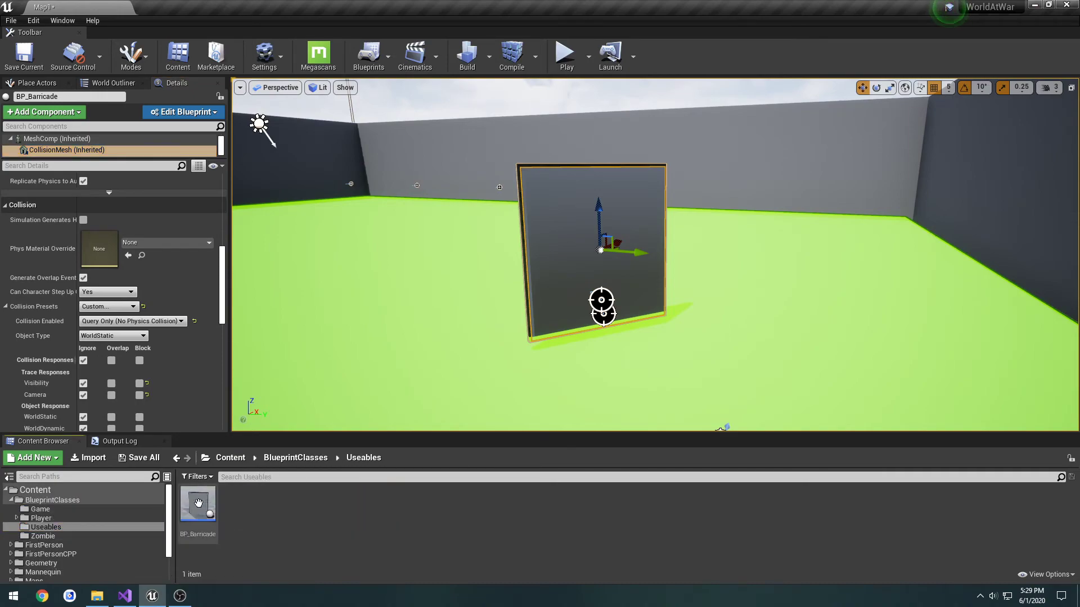
{"action": "double_click", "coordinate": [197, 505]}
Set BP_Barricade's CollisionMesh preset to Custom with every channel ignored except Vehicle blocked, compile, and check the placed instance in Map1
{"action": "left_click", "coordinate": [93, 89]}
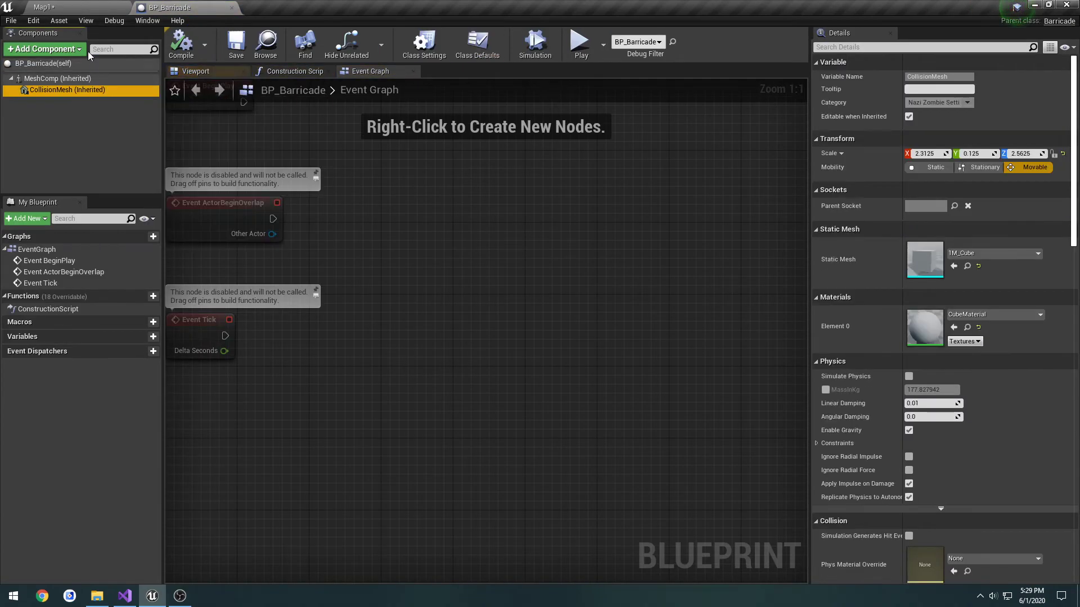
{"action": "scroll", "coordinate": [913, 339], "scroll_direction": "down", "scroll_amount": 6}
{"action": "scroll", "coordinate": [913, 339], "scroll_direction": "down", "scroll_amount": 3}
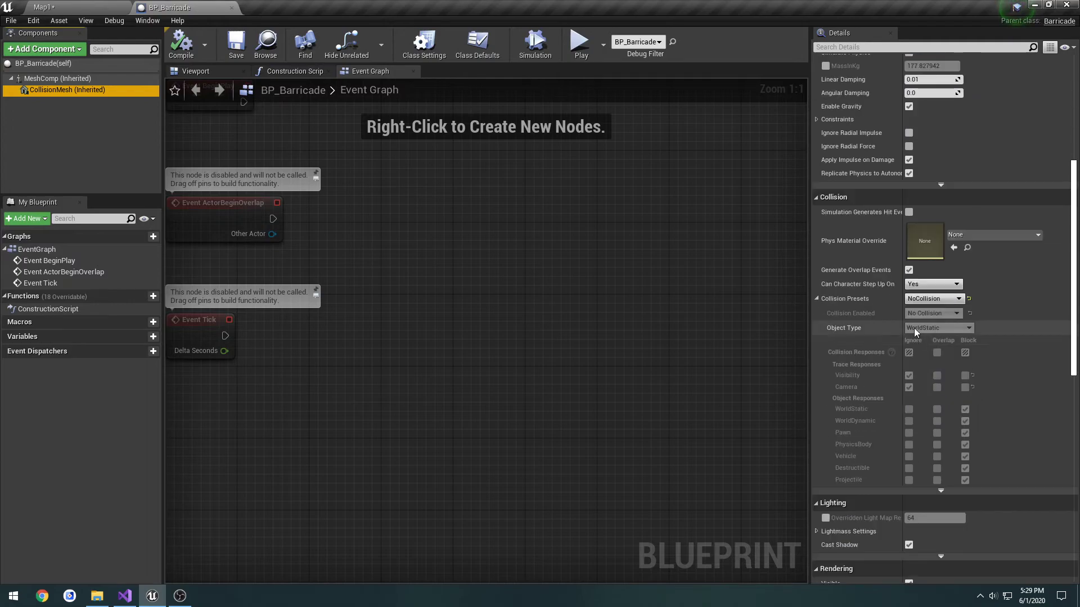
{"action": "left_click", "coordinate": [930, 299]}
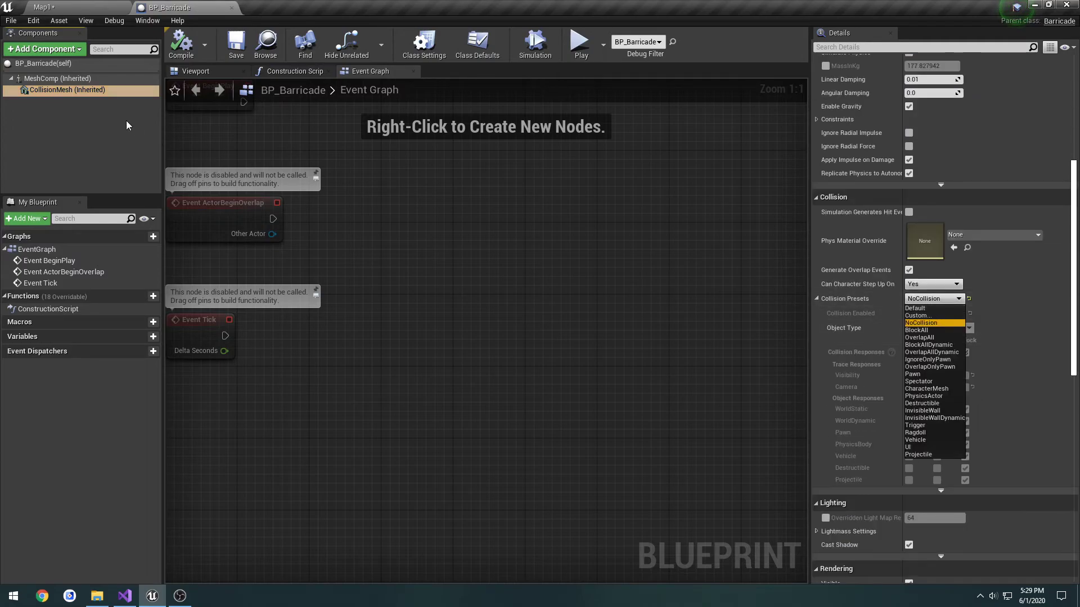
{"action": "left_click", "coordinate": [930, 315]}
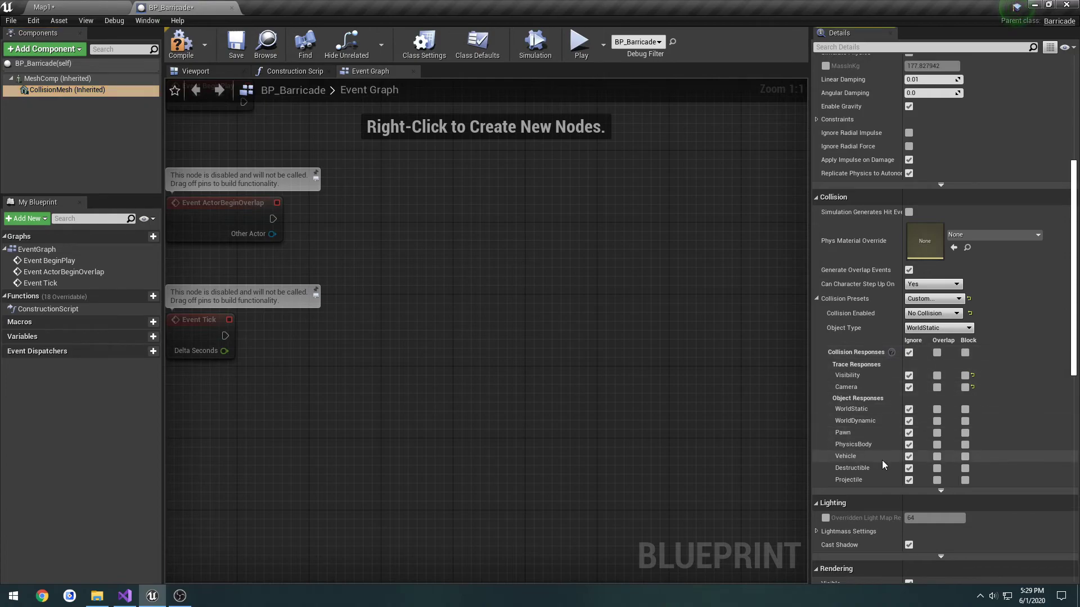
{"action": "left_click", "coordinate": [964, 456]}
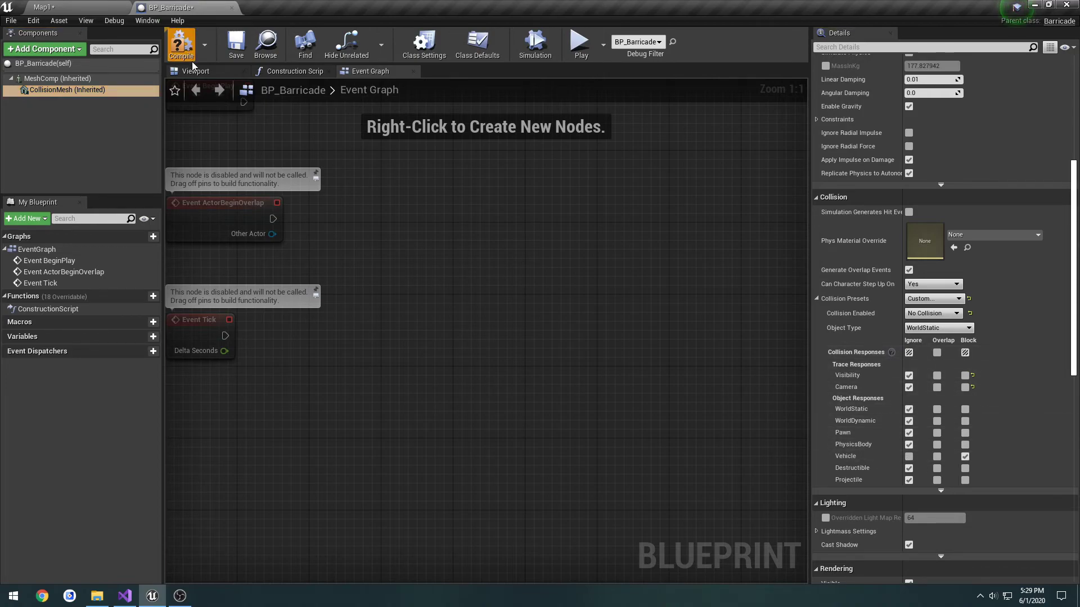
{"action": "left_click", "coordinate": [181, 48]}
{"action": "left_click", "coordinate": [48, 7]}
{"action": "scroll", "coordinate": [126, 364], "scroll_direction": "down", "scroll_amount": 3}
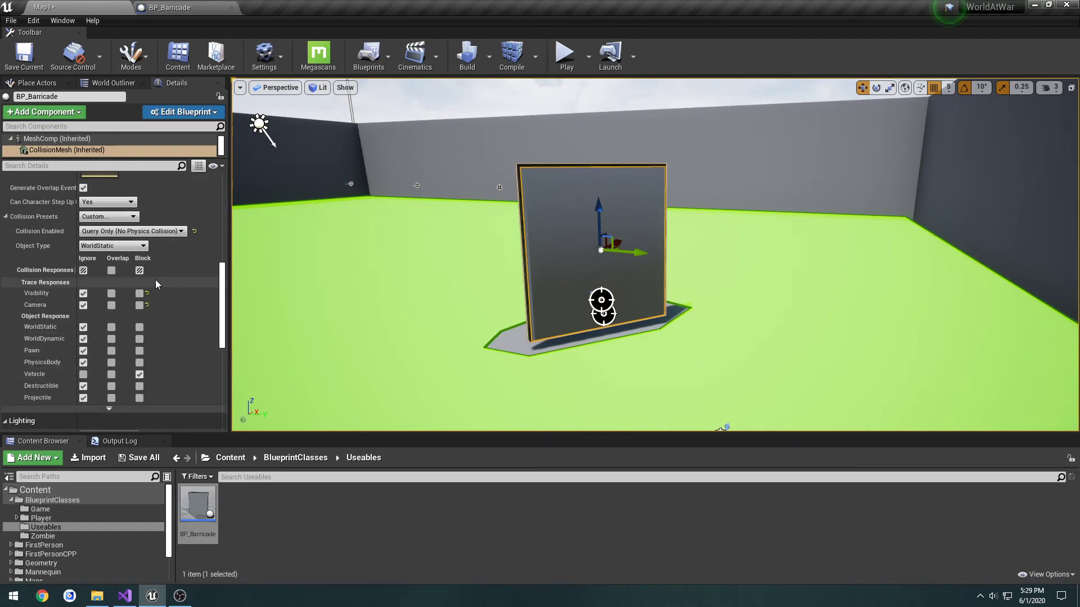
{"action": "scroll", "coordinate": [174, 261], "scroll_direction": "up", "scroll_amount": 1}
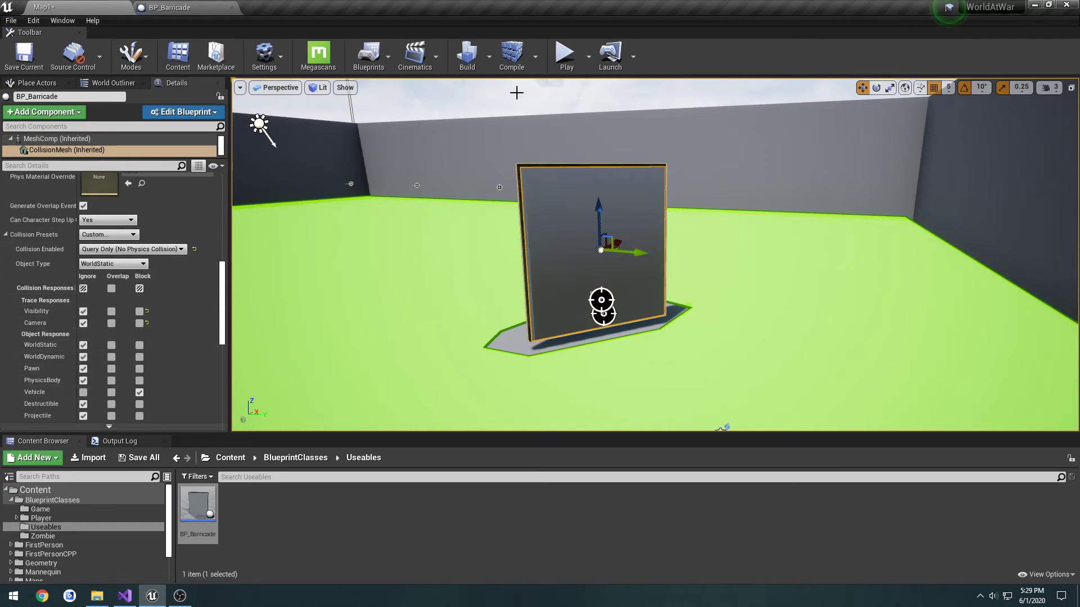
Play-test Map1, approach the barricade from different sides, and buy the door
{"action": "left_click", "coordinate": [581, 82]}
{"action": "key", "text": "w"}
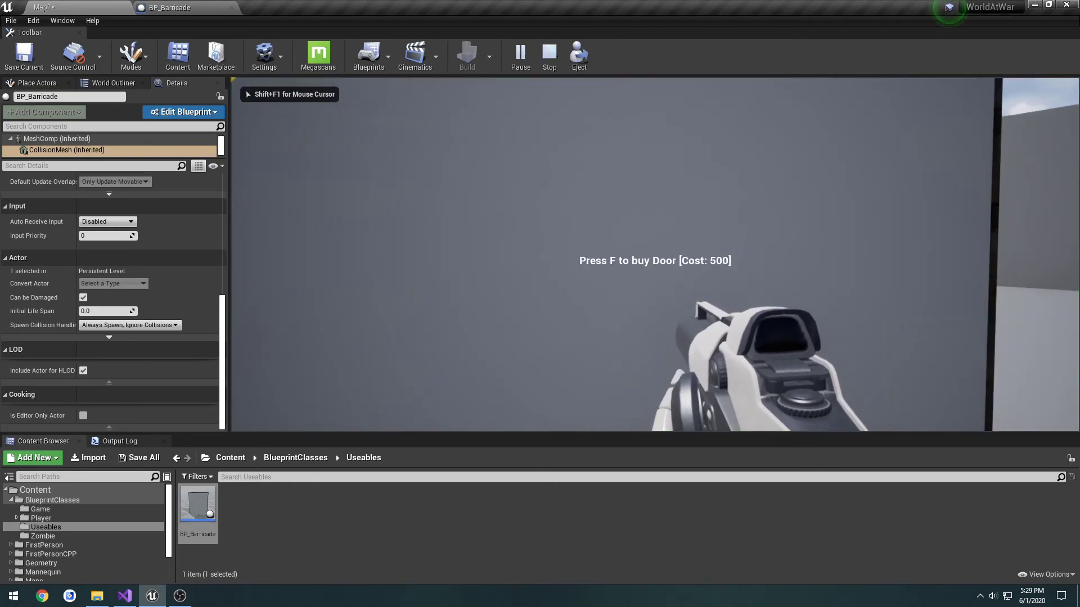
{"action": "key", "text": "d"}
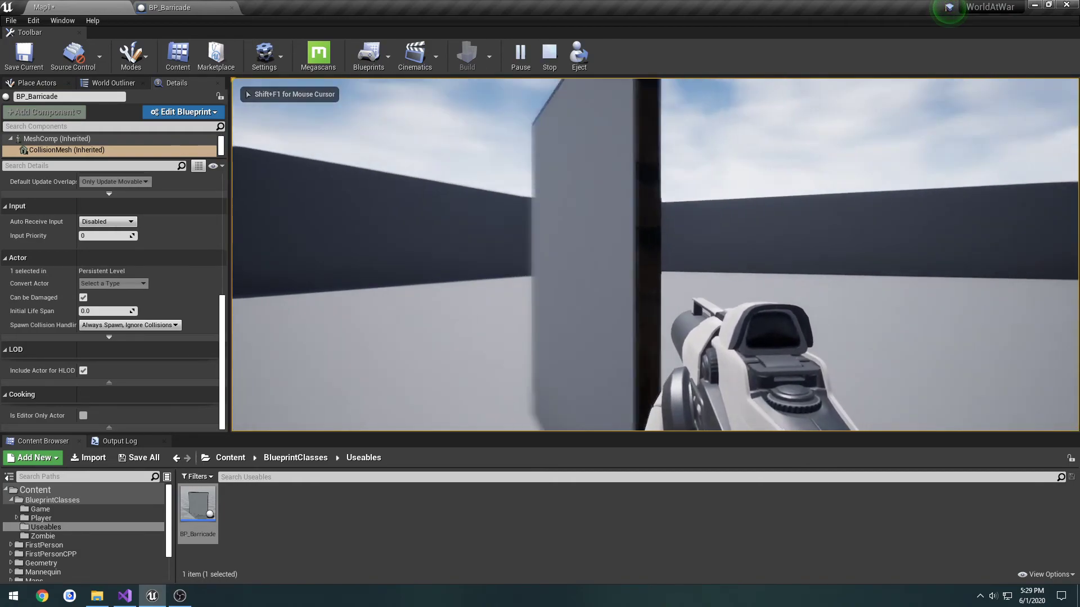
{"action": "key", "text": "d"}
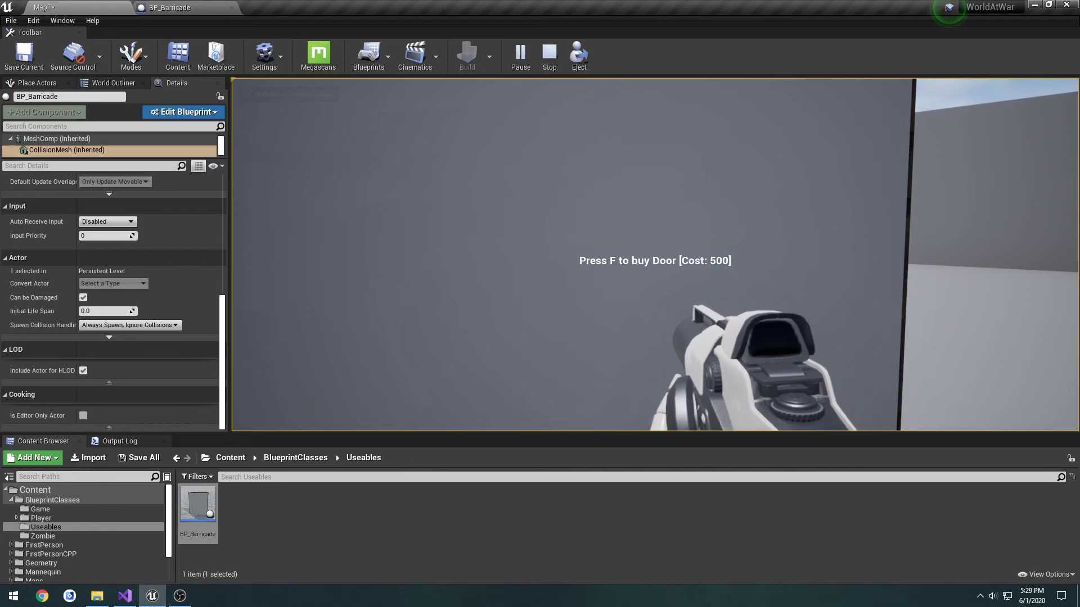
{"action": "key", "text": "d"}
{"action": "key", "text": "a"}
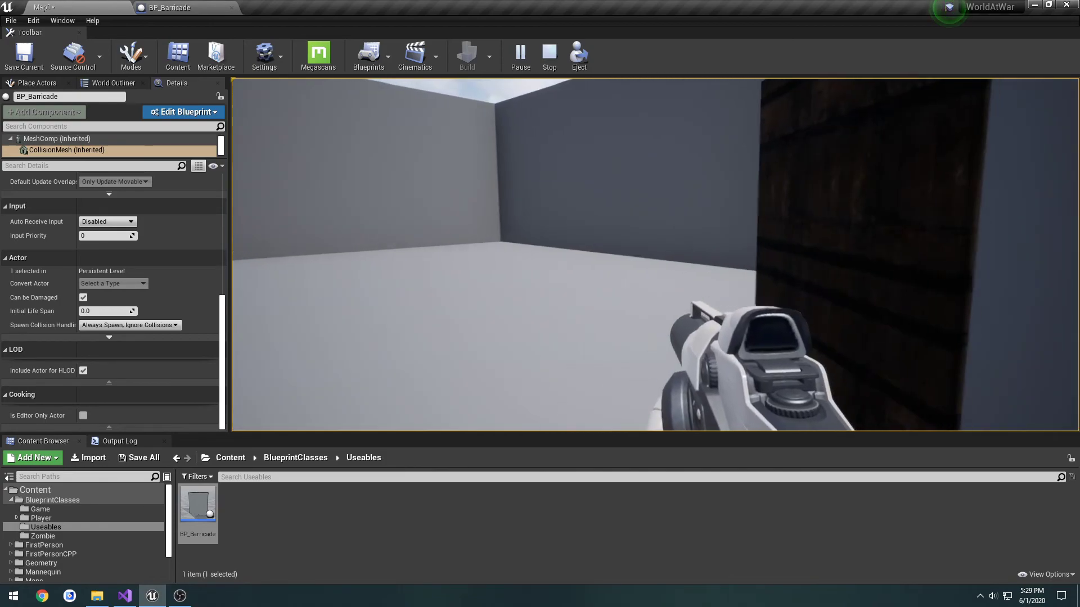
Walk the player back and forth against the opened wooden door to test its collision
{"action": "key", "text": "d"}
{"action": "key", "text": "w"}
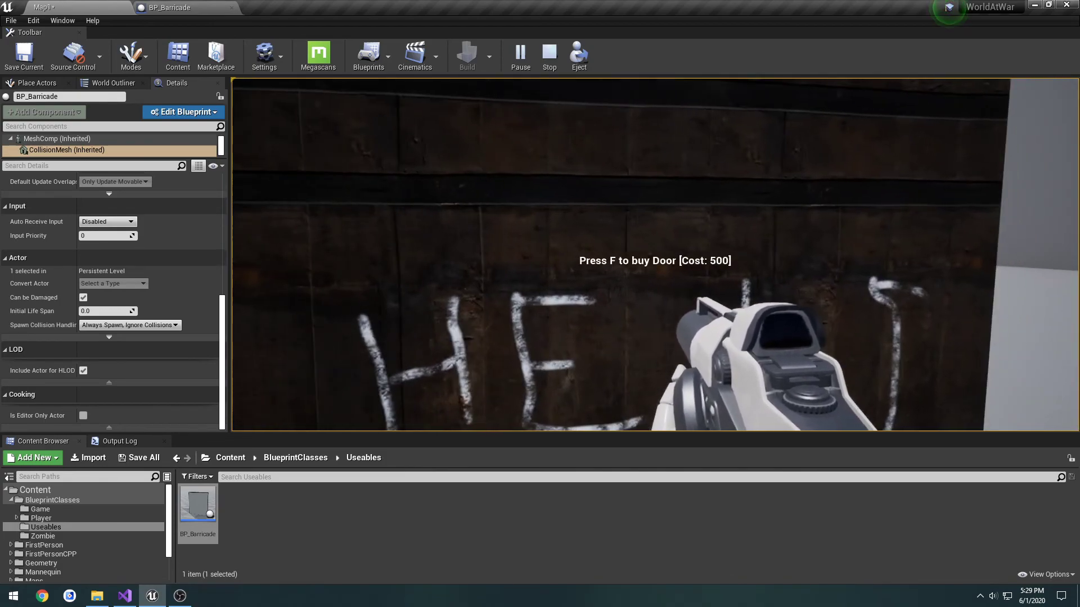
{"action": "key", "text": "s"}
{"action": "key", "text": "w"}
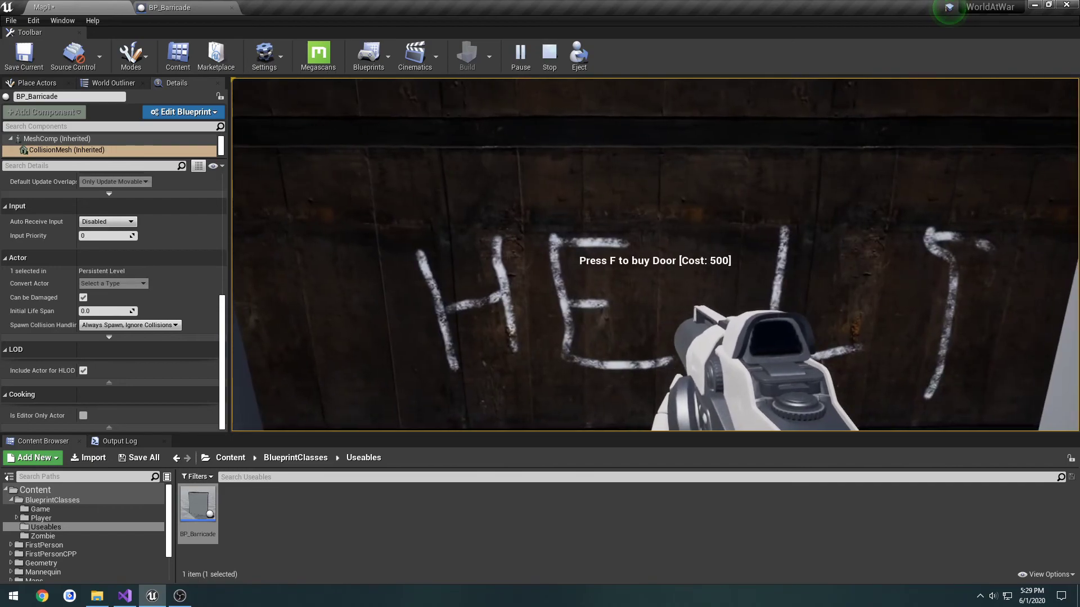
{"action": "key", "text": "s"}
{"action": "key", "text": "w"}
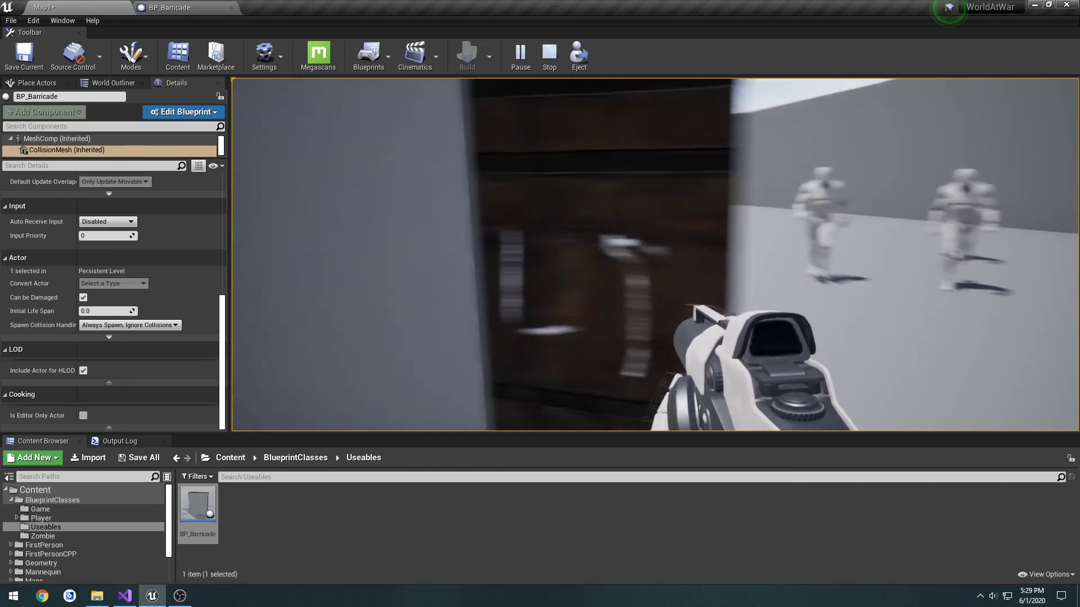
Move the player around both sides of the opened barricade to watch how the zombies path around it, and end the play test
{"action": "key", "text": "s"}
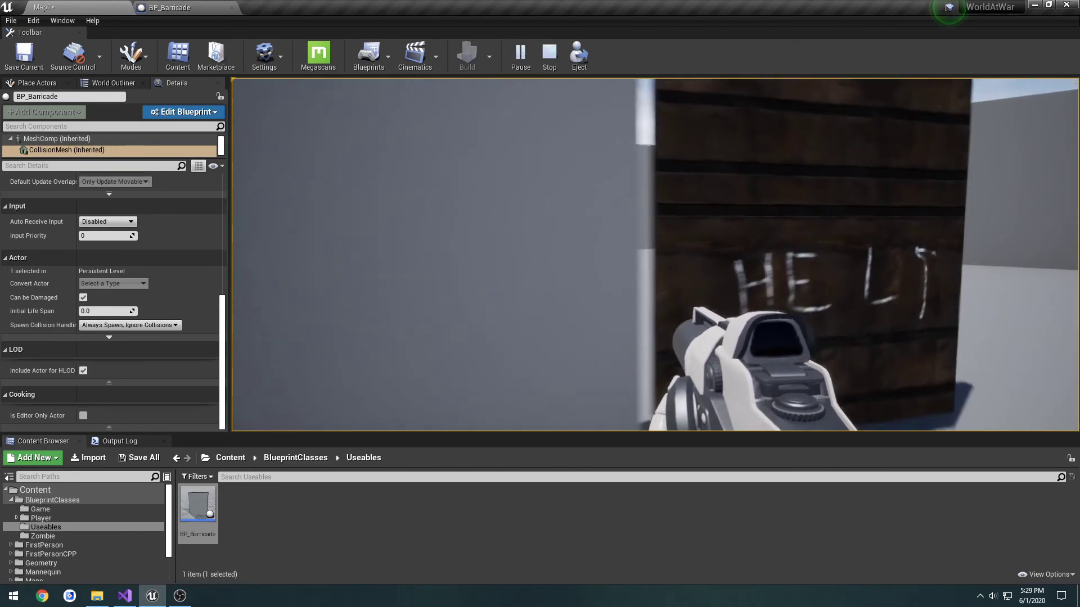
{"action": "key", "text": "s"}
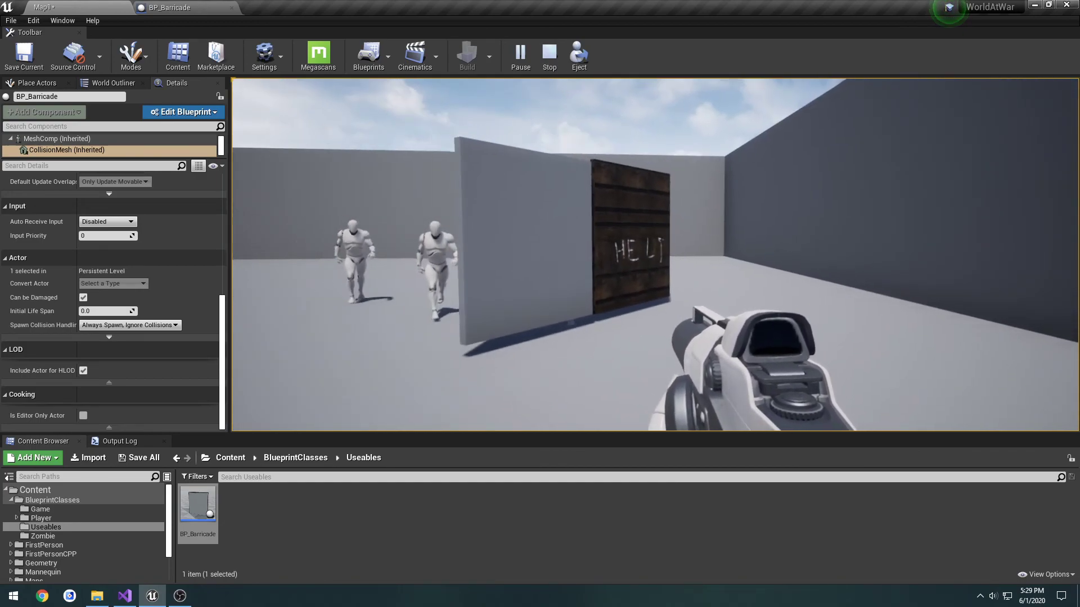
{"action": "key", "text": "w"}
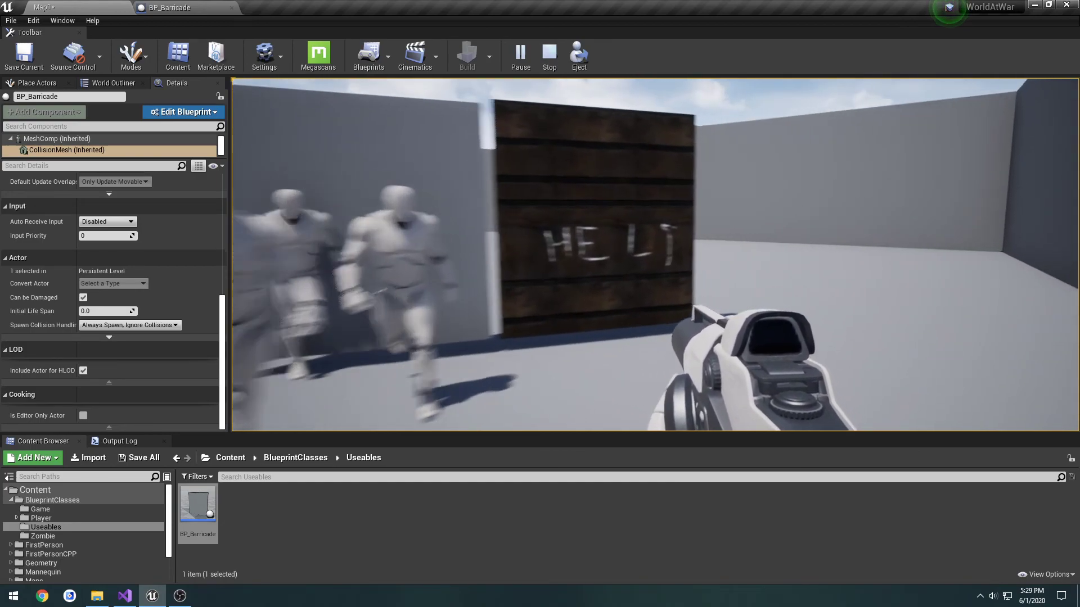
{"action": "key", "text": "w"}
{"action": "key", "text": "s"}
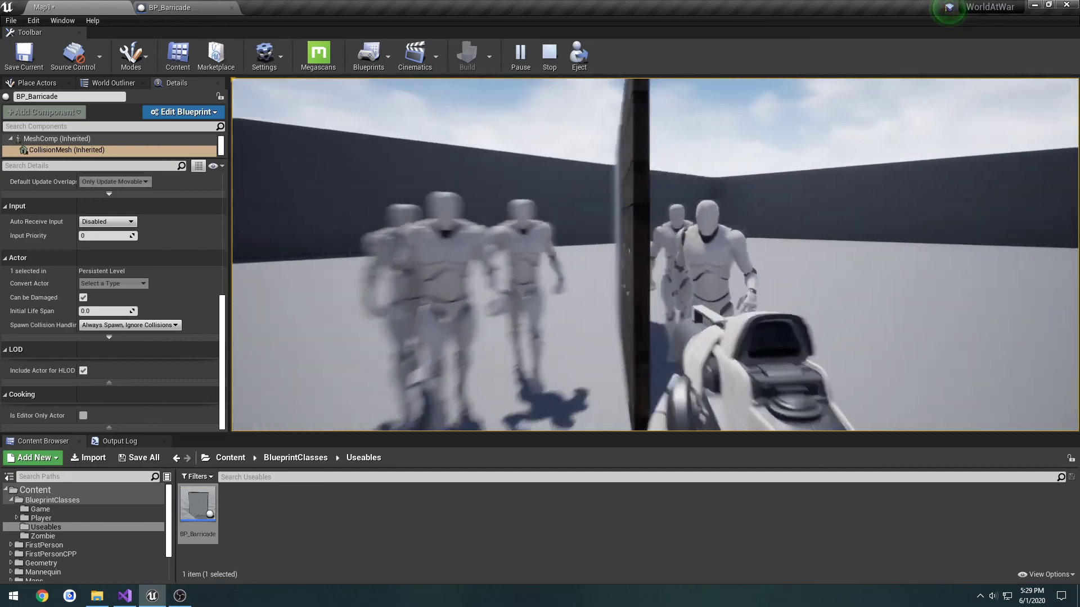
{"action": "key", "text": "d"}
{"action": "key", "text": "w"}
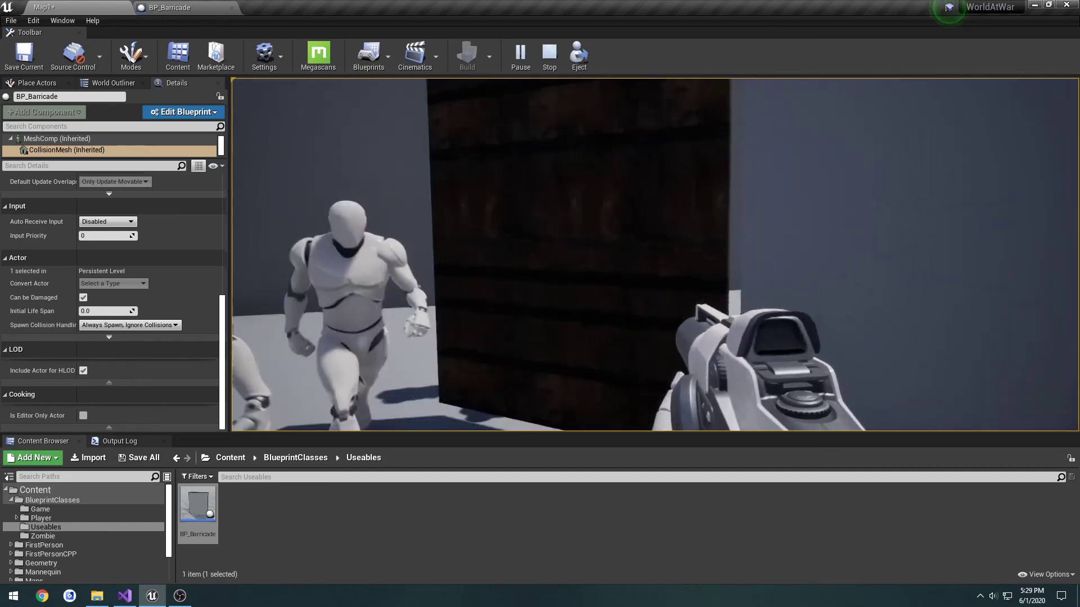
{"action": "key", "text": "s"}
{"action": "key", "text": "d"}
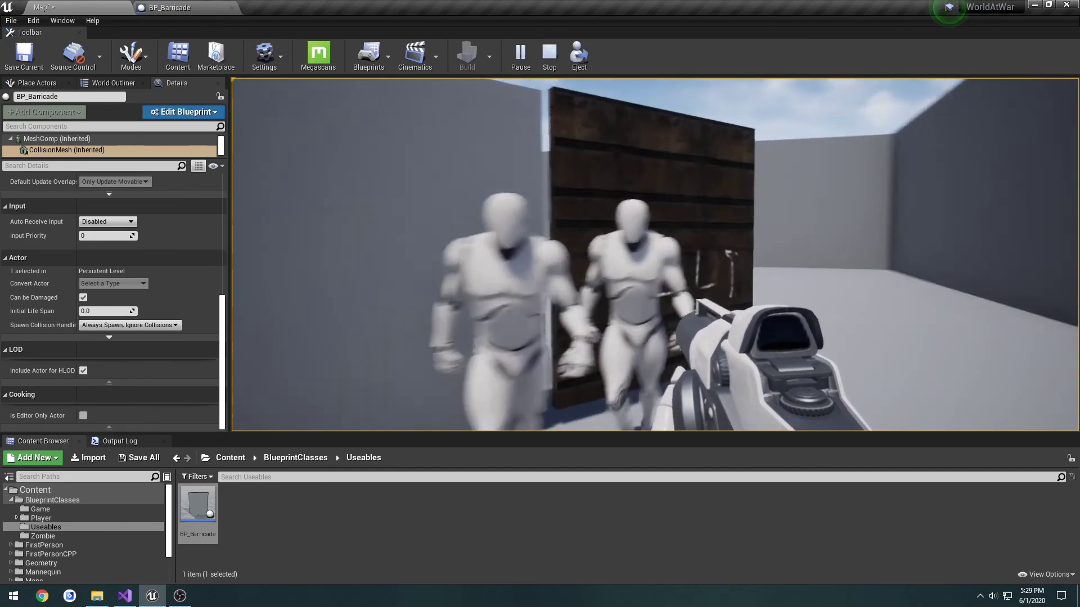
{"action": "key", "text": "s"}
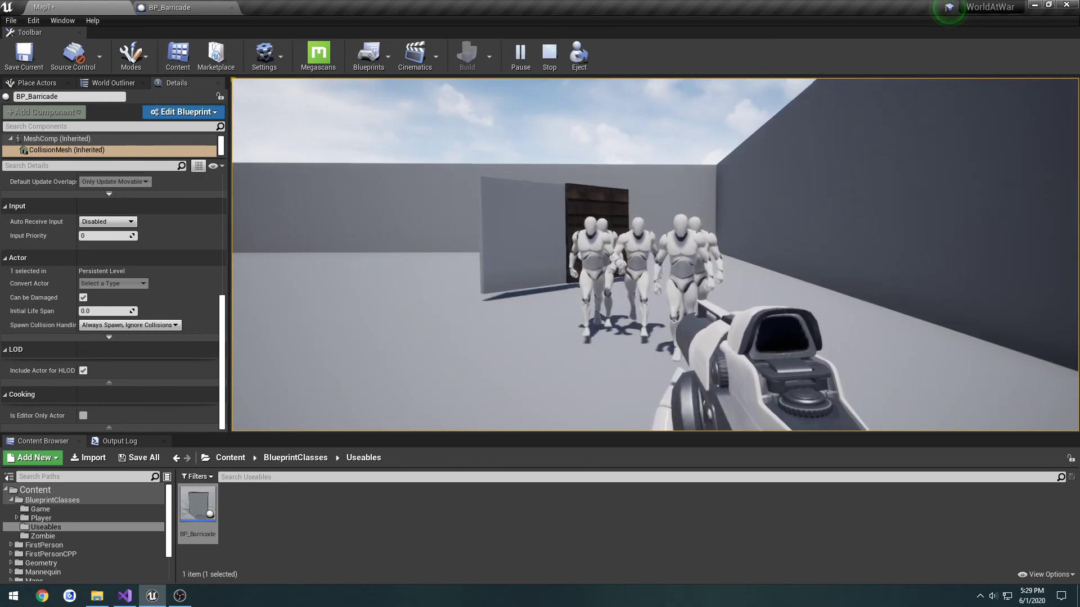
{"action": "key", "text": "Escape"}
Turn off the Visible rendering option on BP_Barricade's CollisionMesh, and compile and save the blueprint
{"action": "key", "text": "e"}
{"action": "right_click_drag", "start_coordinate": [367, 191], "coordinate": [347, 215]}
{"action": "left_click", "coordinate": [157, 5]}
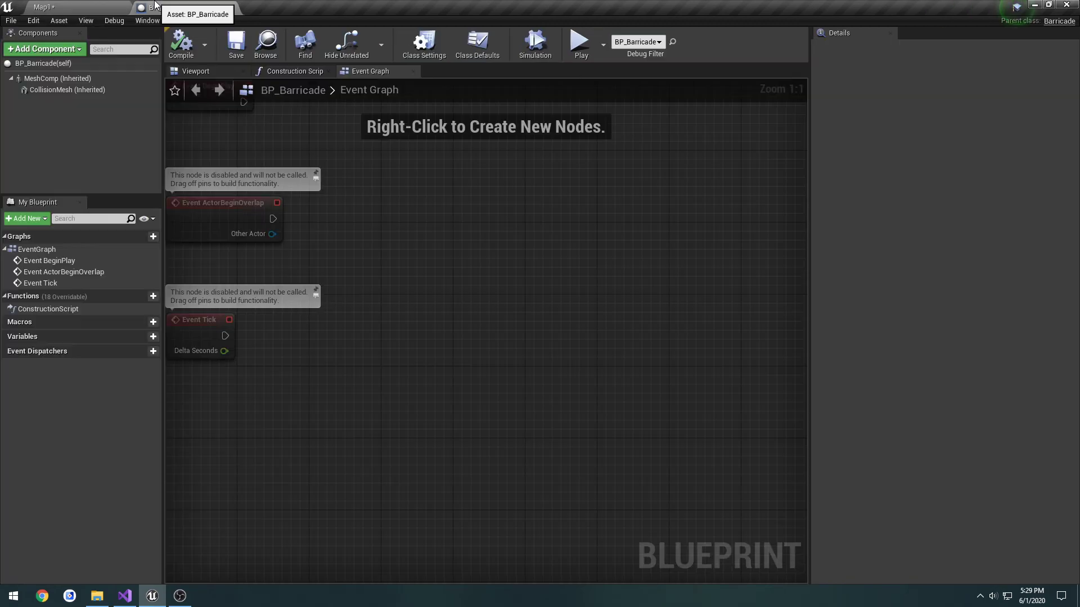
{"action": "left_click", "coordinate": [80, 83]}
{"action": "left_click", "coordinate": [81, 90]}
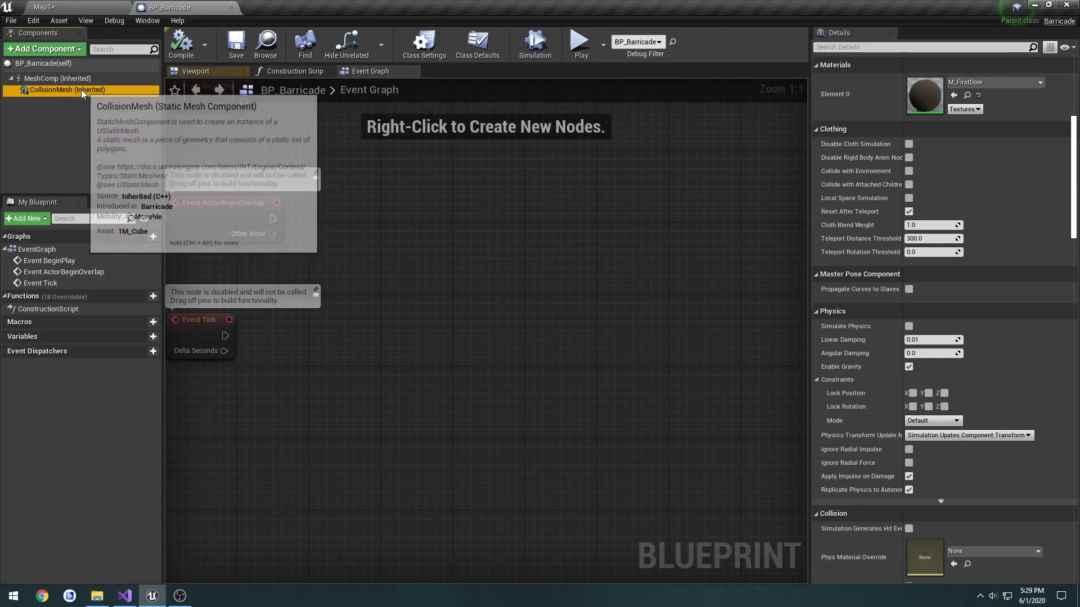
{"action": "scroll", "coordinate": [919, 383], "scroll_direction": "down", "scroll_amount": 5}
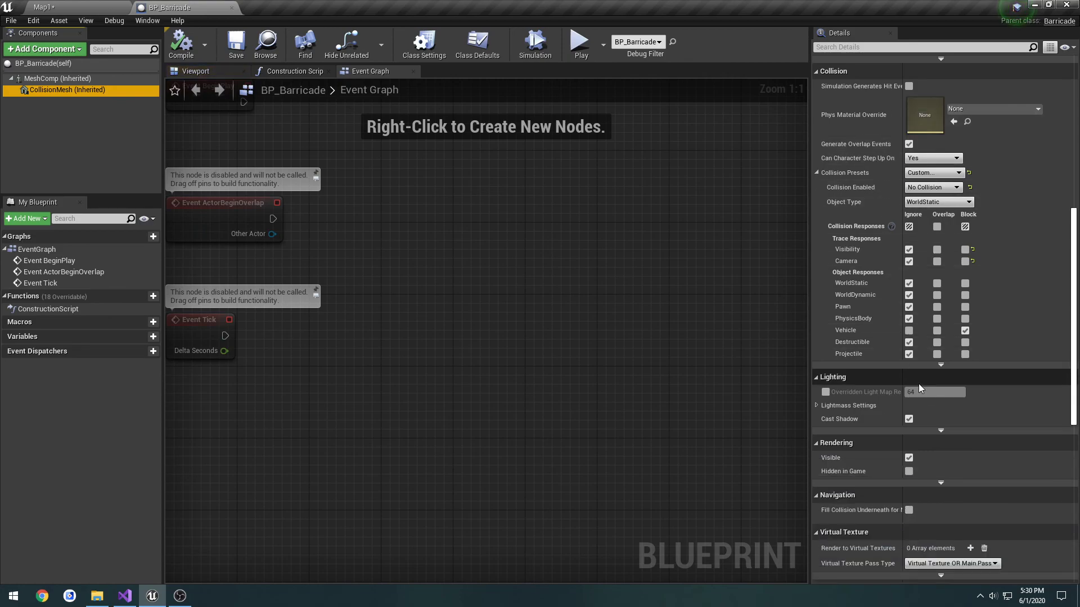
{"action": "left_click", "coordinate": [908, 386]}
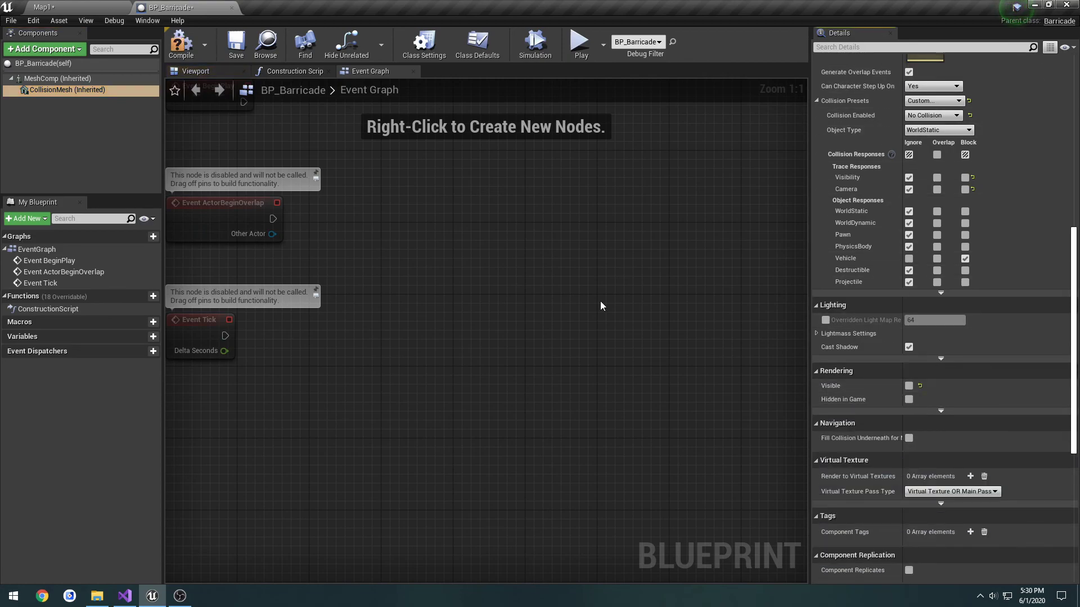
{"action": "left_click", "coordinate": [184, 46]}
{"action": "left_click", "coordinate": [235, 45]}
Play-test Map1 again, walk up to the unopened barricade to check its appearance and player blocking, and view it in the level
{"action": "left_click", "coordinate": [101, 8]}
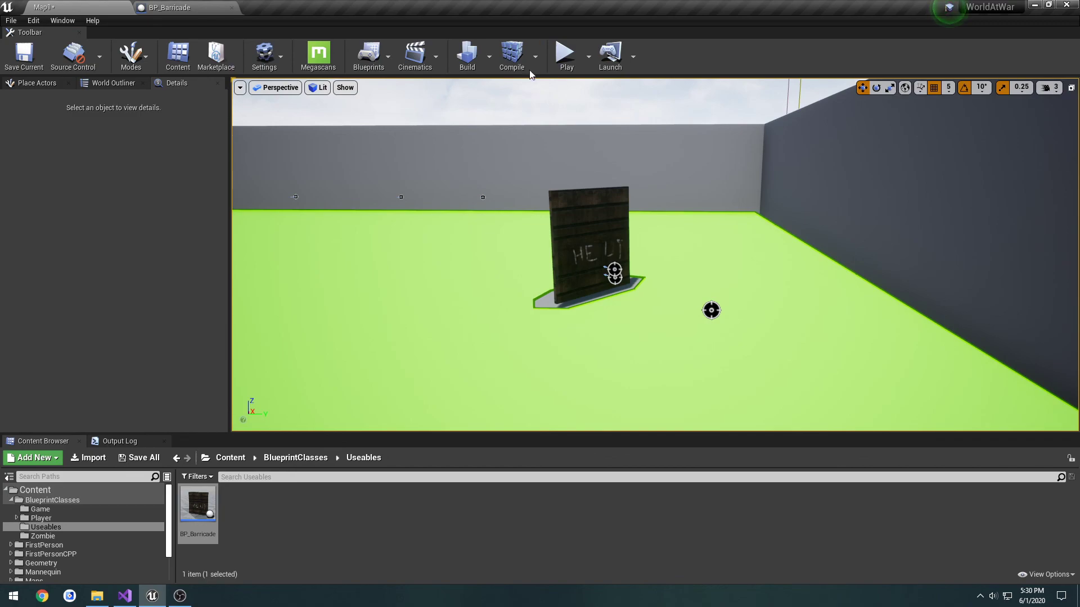
{"action": "left_click", "coordinate": [565, 54]}
{"action": "key", "text": "w"}
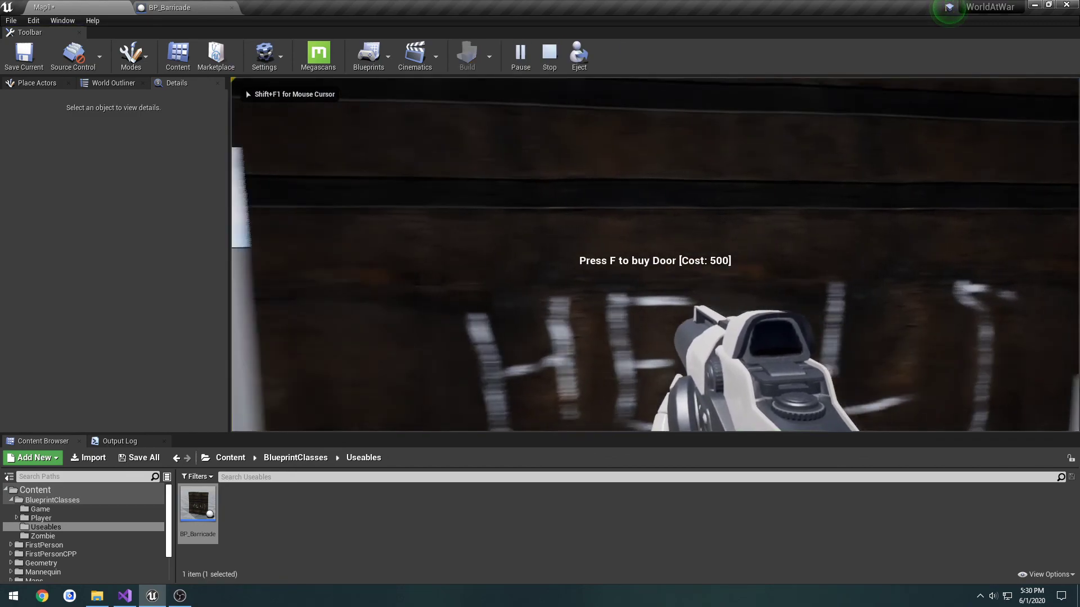
{"action": "key", "text": "a"}
{"action": "key", "text": "d"}
{"action": "key", "text": "w"}
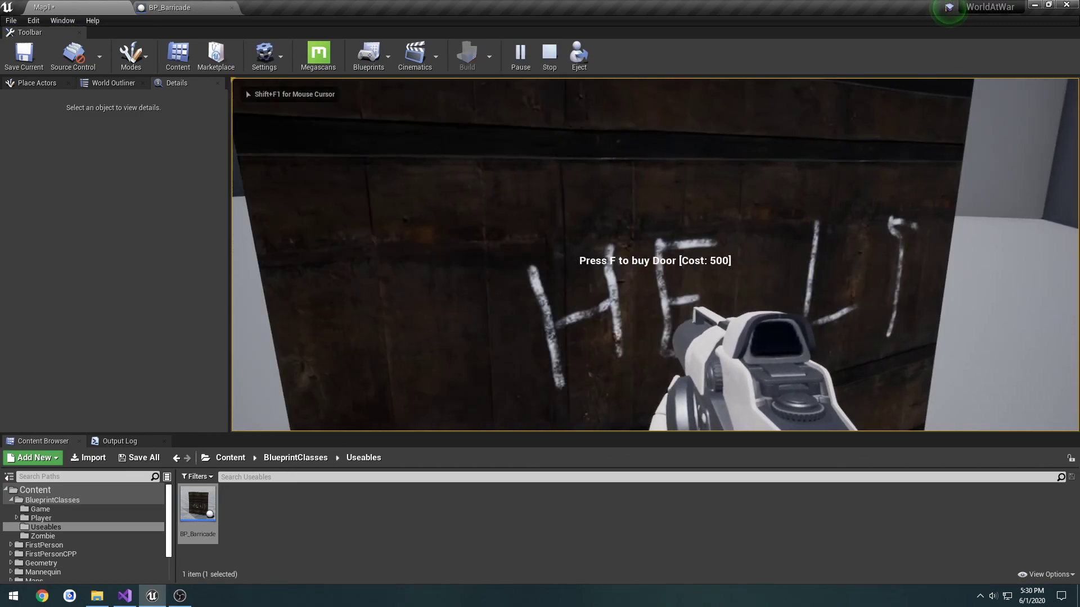
{"action": "key", "text": "s"}
{"action": "key", "text": "Escape"}
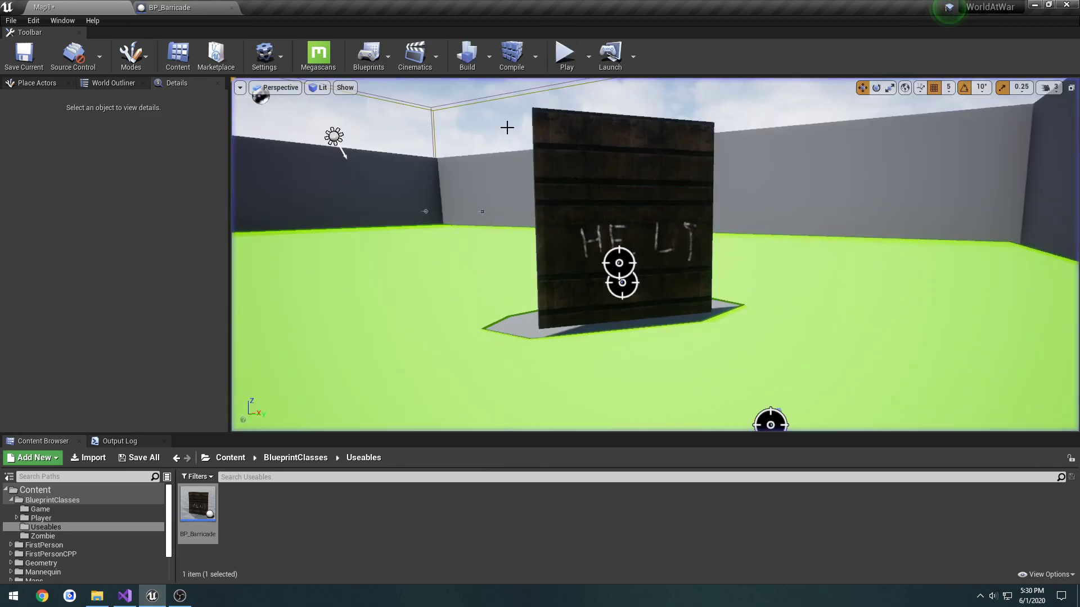
{"action": "mouse_move", "coordinate": [560, 161]}
{"action": "right_mouse_down"}
{"action": "mouse_move", "coordinate": [629, 169]}
{"action": "mouse_move", "coordinate": [560, 160]}
{"action": "right_mouse_up"}
{"action": "key", "text": "s"}
{"action": "key", "text": "a"}
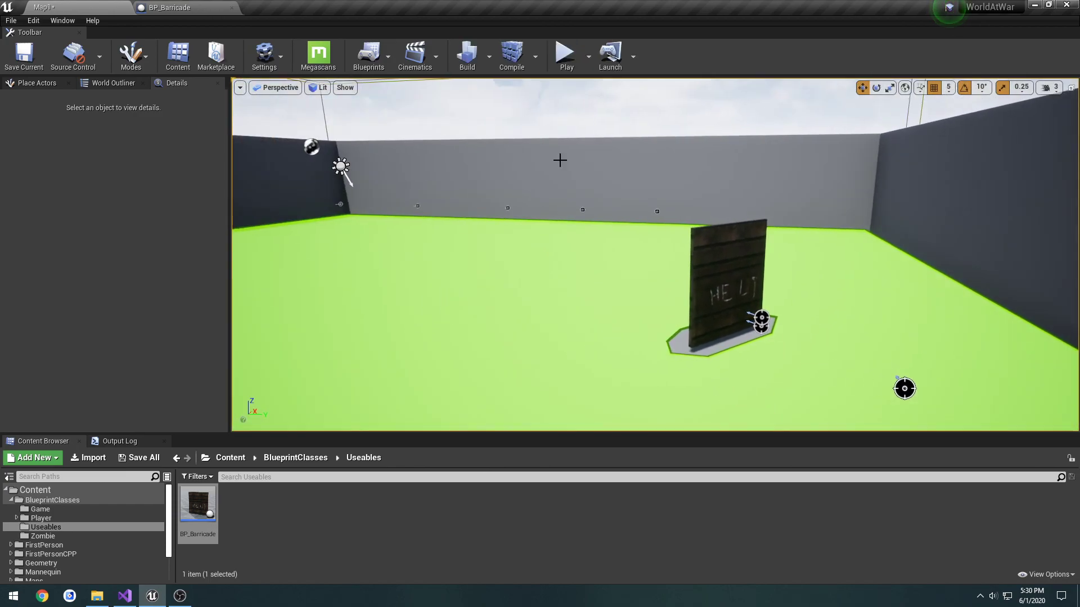